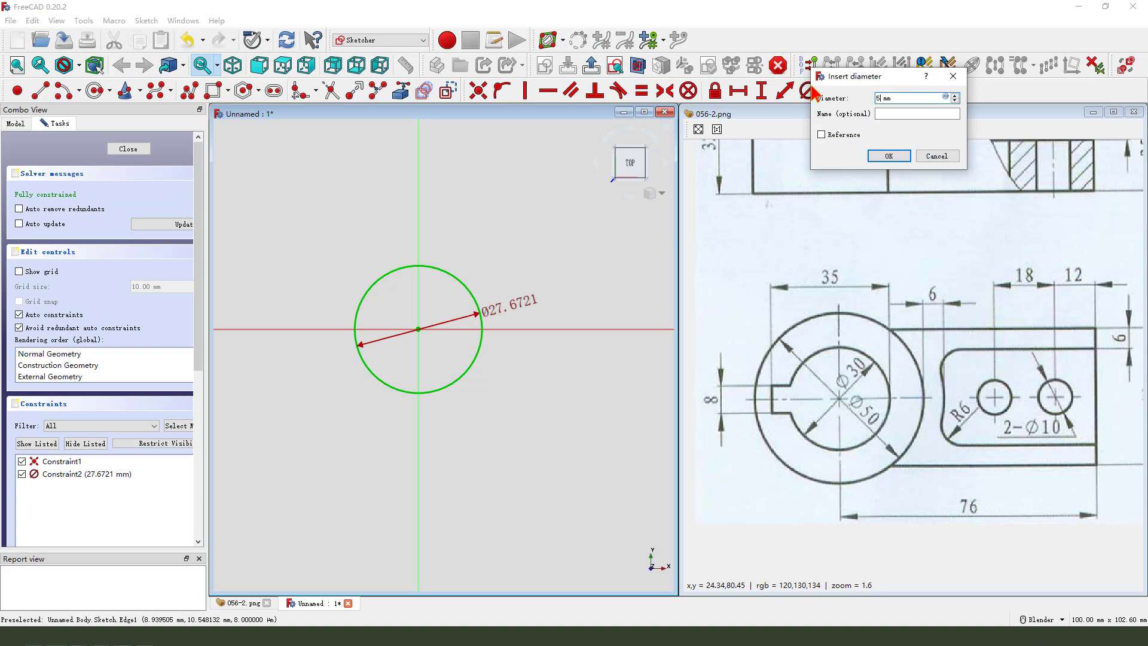
Set the circle's diameter to 50 mm and leave the sketch.
{"action": "key", "text": "Return"}
{"action": "scroll", "coordinate": [366, 428], "scroll_direction": "down", "scroll_amount": 2}
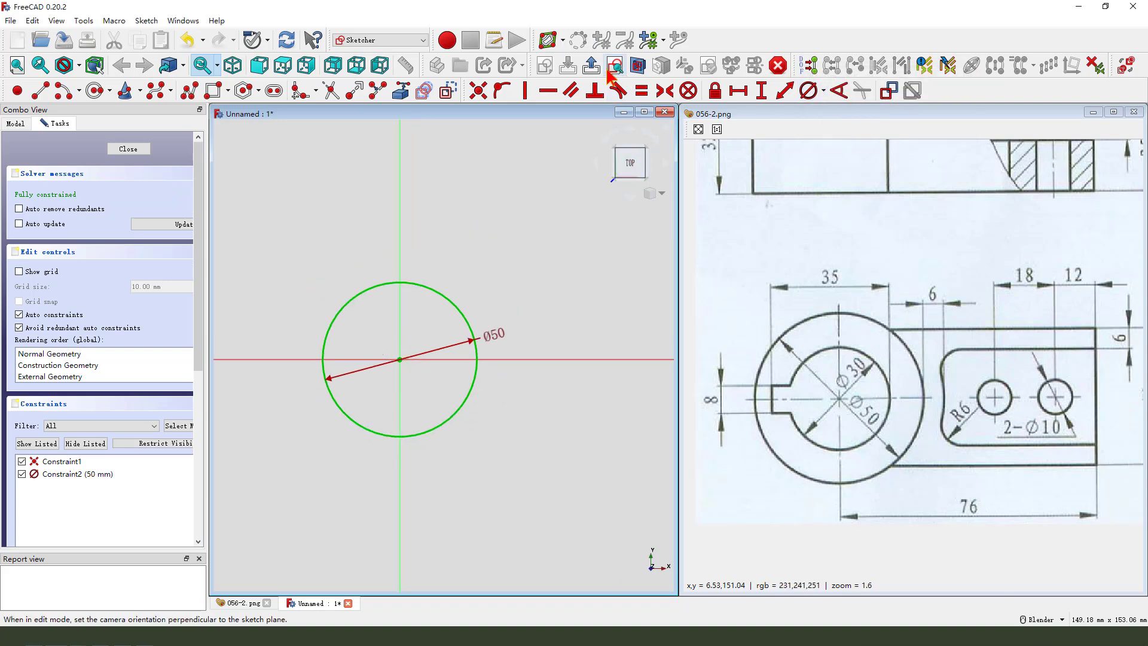
{"action": "left_click", "coordinate": [548, 40]}
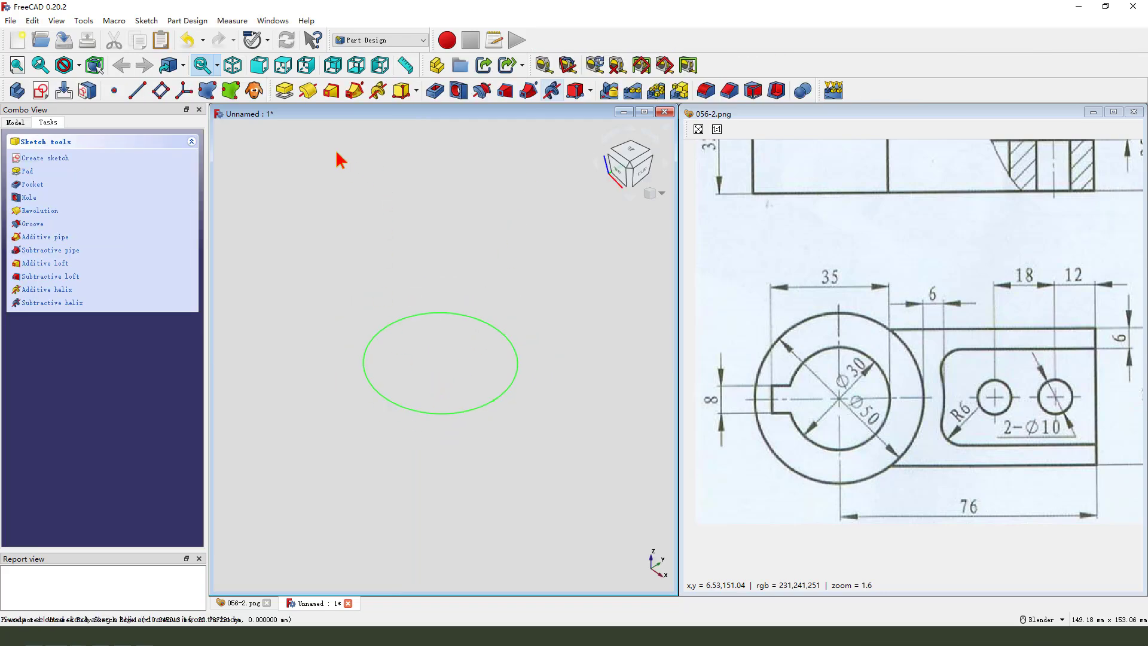
Pad the circle sketch to a length of 32 mm.
{"action": "left_click", "coordinate": [285, 93]}
{"action": "scroll", "coordinate": [777, 287], "scroll_direction": "up", "scroll_amount": 3}
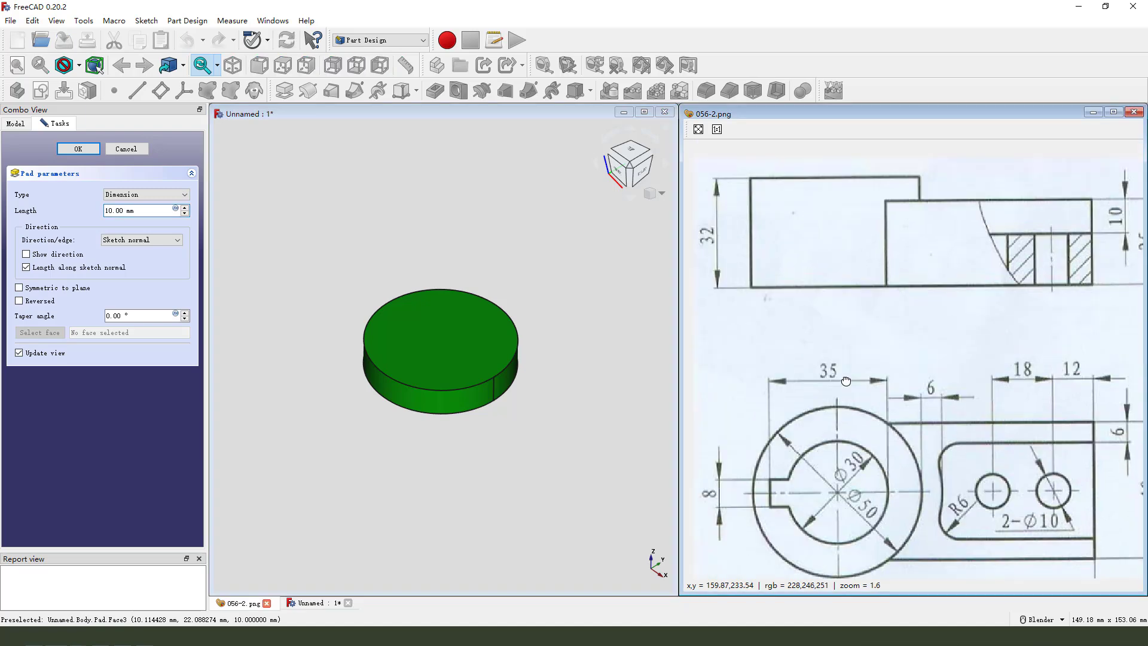
{"action": "left_click_drag", "start_coordinate": [725, 221], "coordinate": [760, 256]}
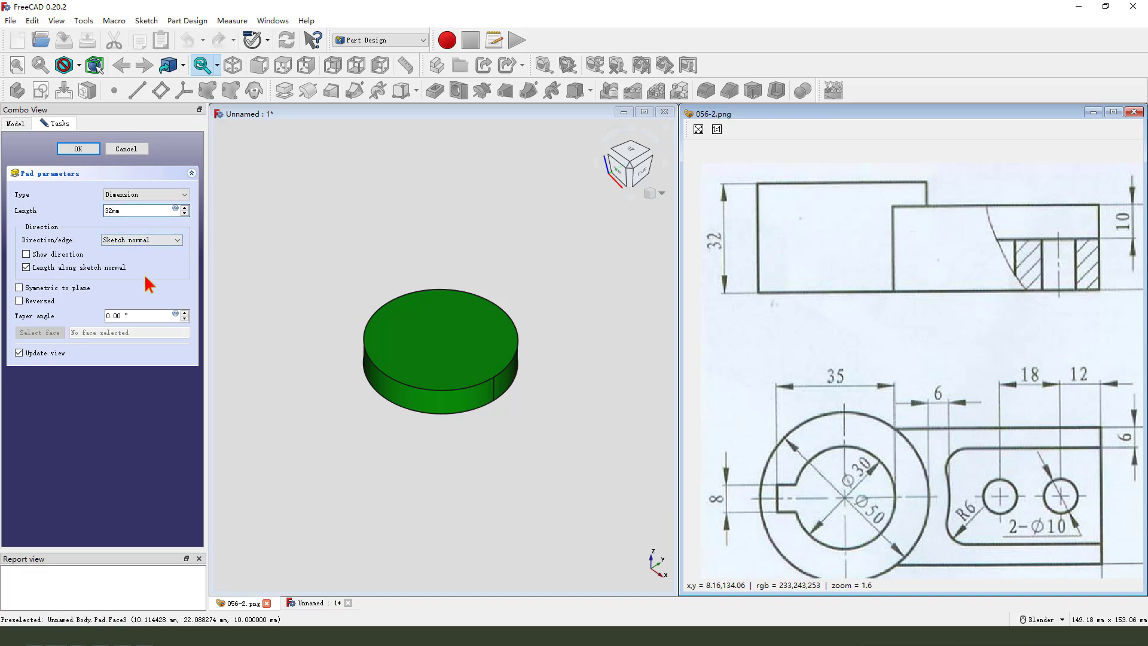
{"action": "left_click", "coordinate": [78, 148]}
Create a new sketch on the XY plane of the body for the rectangular arm.
{"action": "middle_click_drag", "start_coordinate": [901, 349], "coordinate": [861, 312]}
{"action": "mouse_move", "coordinate": [798, 391]}
{"action": "left_mouse_down"}
{"action": "mouse_move", "coordinate": [993, 395]}
{"action": "mouse_move", "coordinate": [1060, 478]}
{"action": "mouse_move", "coordinate": [868, 531]}
{"action": "mouse_move", "coordinate": [810, 404]}
{"action": "left_mouse_up"}
{"action": "left_click_drag", "start_coordinate": [1008, 432], "coordinate": [959, 466]}
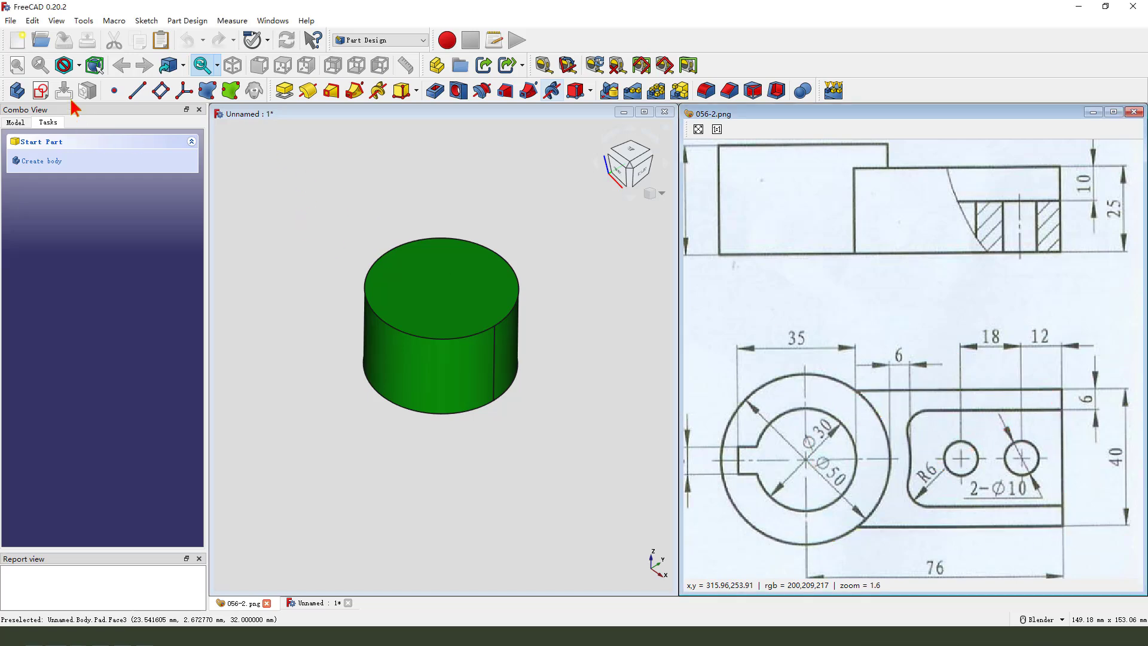
{"action": "left_click", "coordinate": [40, 90]}
{"action": "middle_click_drag", "start_coordinate": [405, 274], "coordinate": [414, 248]}
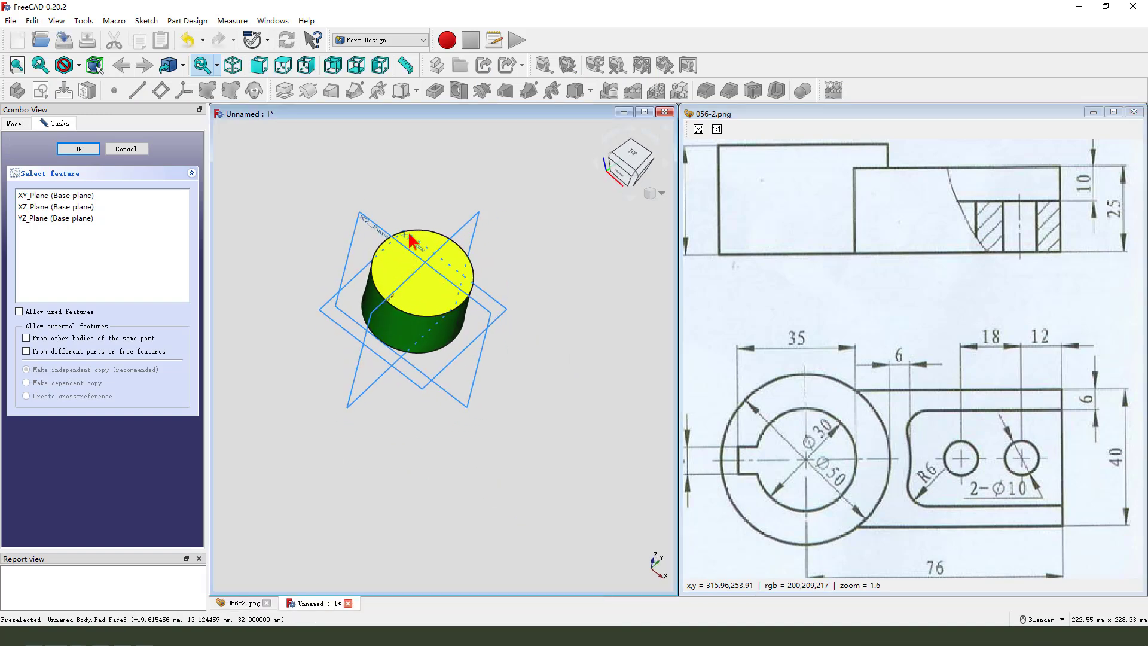
{"action": "left_click", "coordinate": [373, 280]}
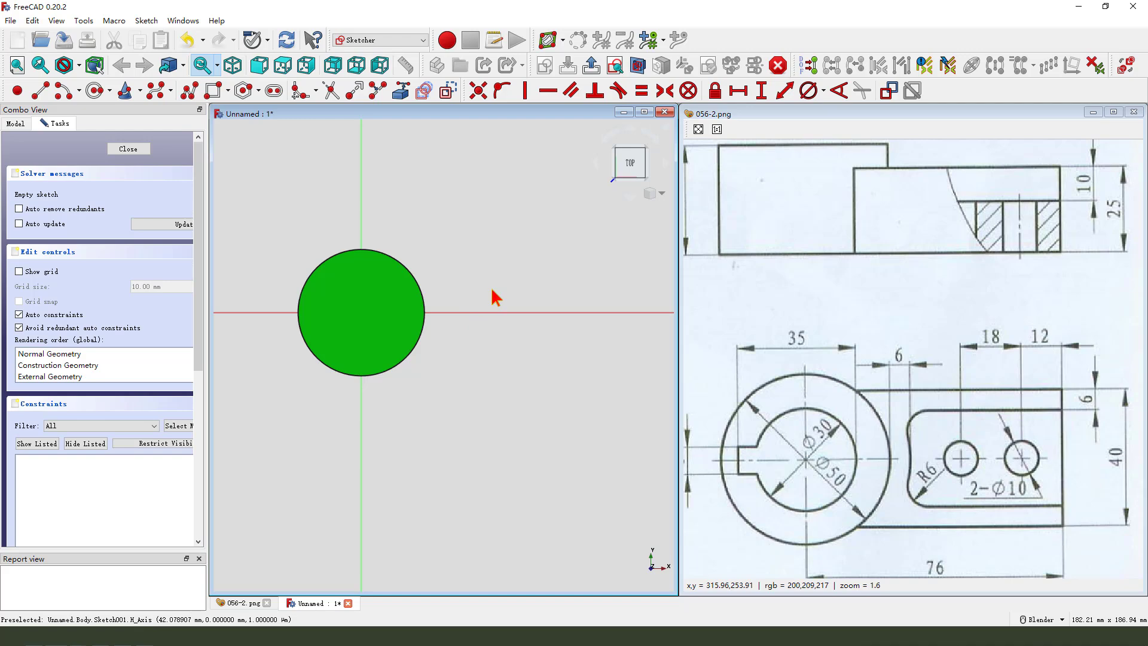
Sketch a rectangle about 85 mm wide, with one side on the vertical axis and extending across the horizontal axis.
{"action": "left_click", "coordinate": [214, 91]}
{"action": "left_click", "coordinate": [362, 205]}
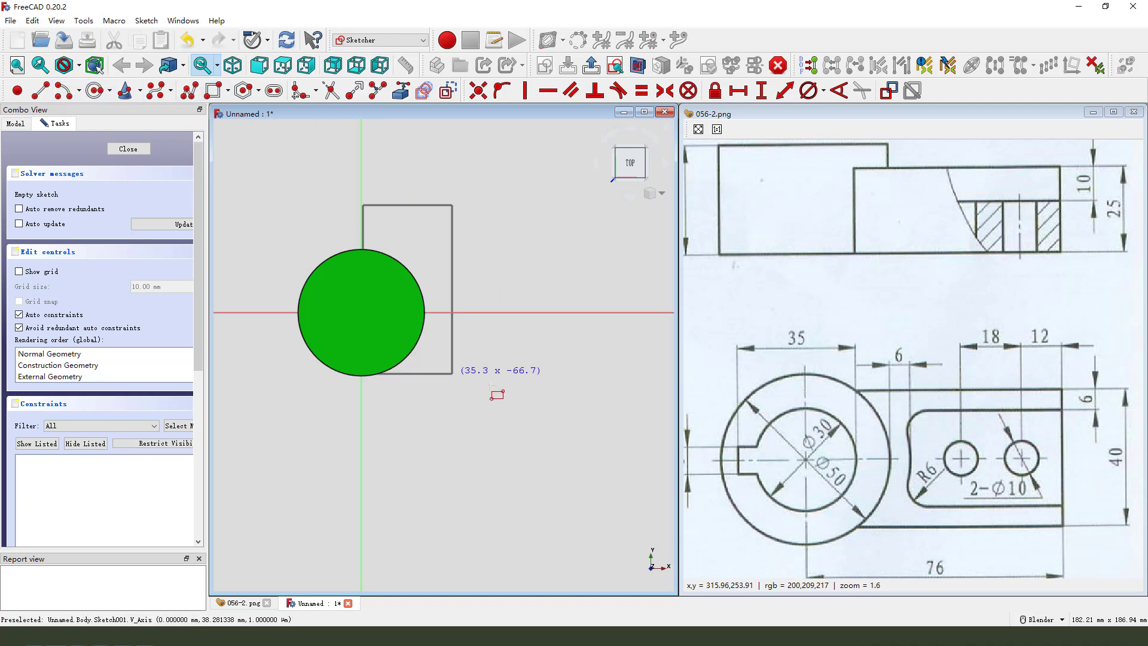
{"action": "left_click", "coordinate": [575, 425]}
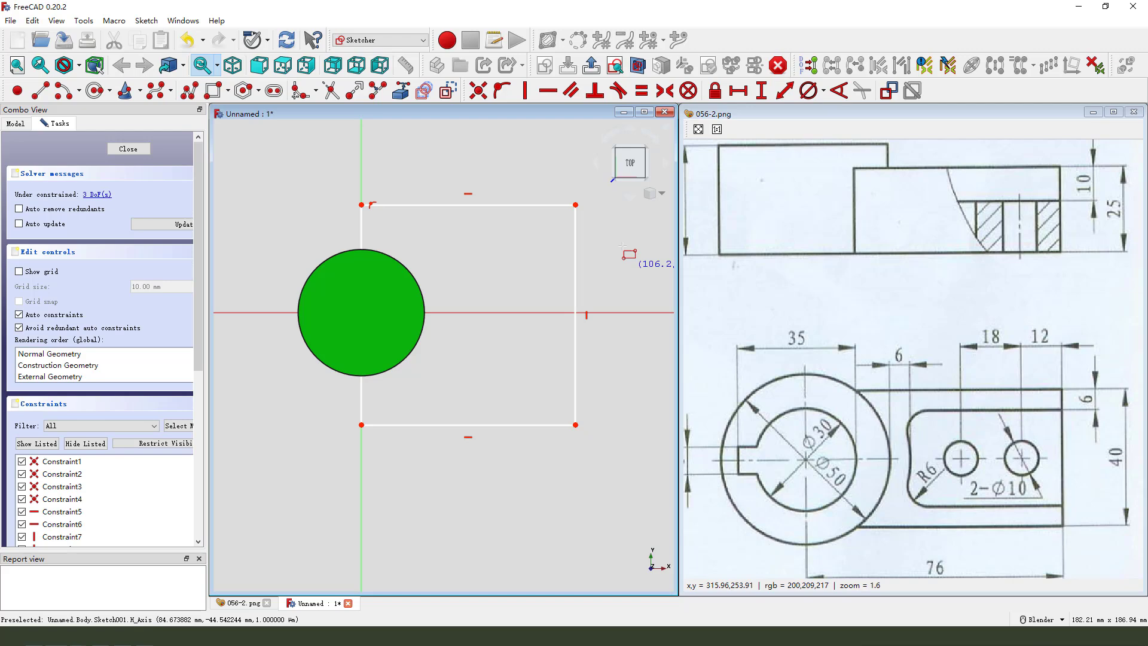
Constrain the rectangle's two outer corners to be symmetric about the horizontal axis.
{"action": "left_click", "coordinate": [575, 205]}
{"action": "left_click", "coordinate": [575, 425]}
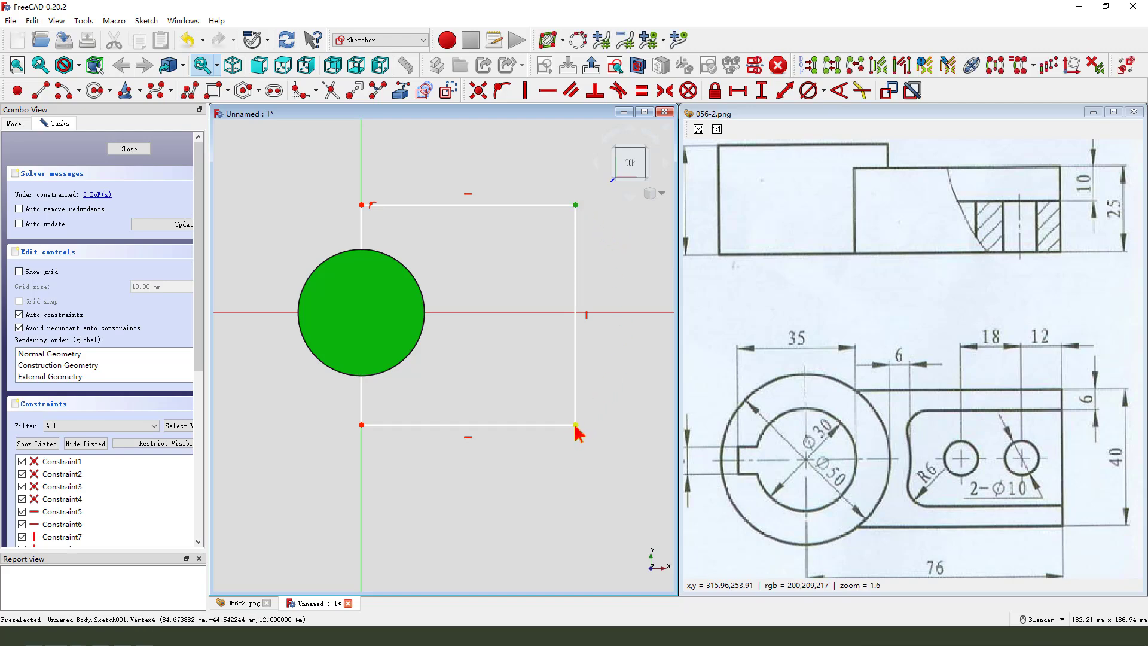
{"action": "left_click", "coordinate": [604, 313]}
{"action": "left_click", "coordinate": [665, 92]}
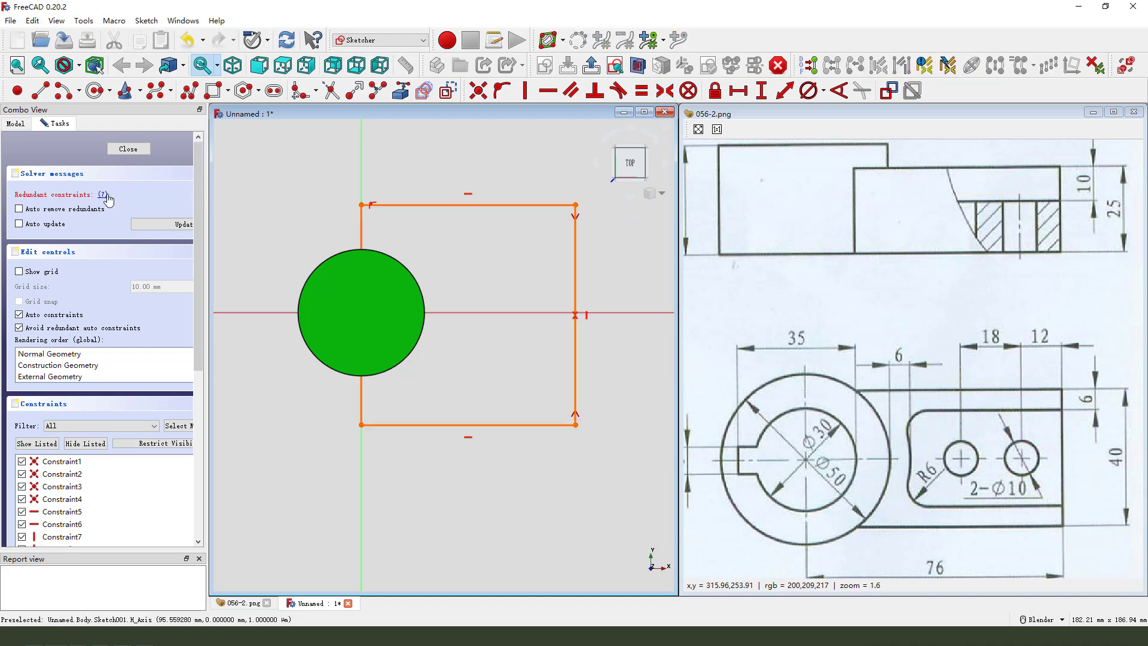
Delete the redundant vertical constraint, Constraint7, from the rectangle.
{"action": "left_click", "coordinate": [126, 535]}
{"action": "mouse_move", "coordinate": [156, 495]}
{"action": "left_mouse_down"}
{"action": "mouse_move", "coordinate": [101, 520]}
{"action": "mouse_move", "coordinate": [102, 543]}
{"action": "left_mouse_up"}
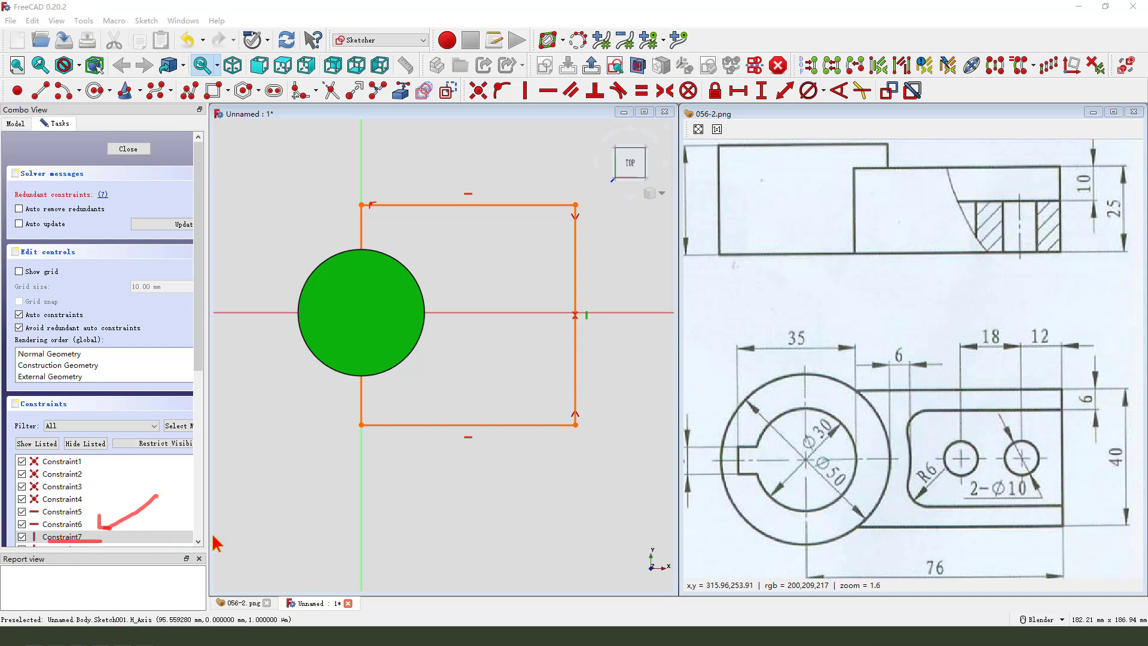
{"action": "key", "text": "Escape"}
{"action": "key", "text": "Delete"}
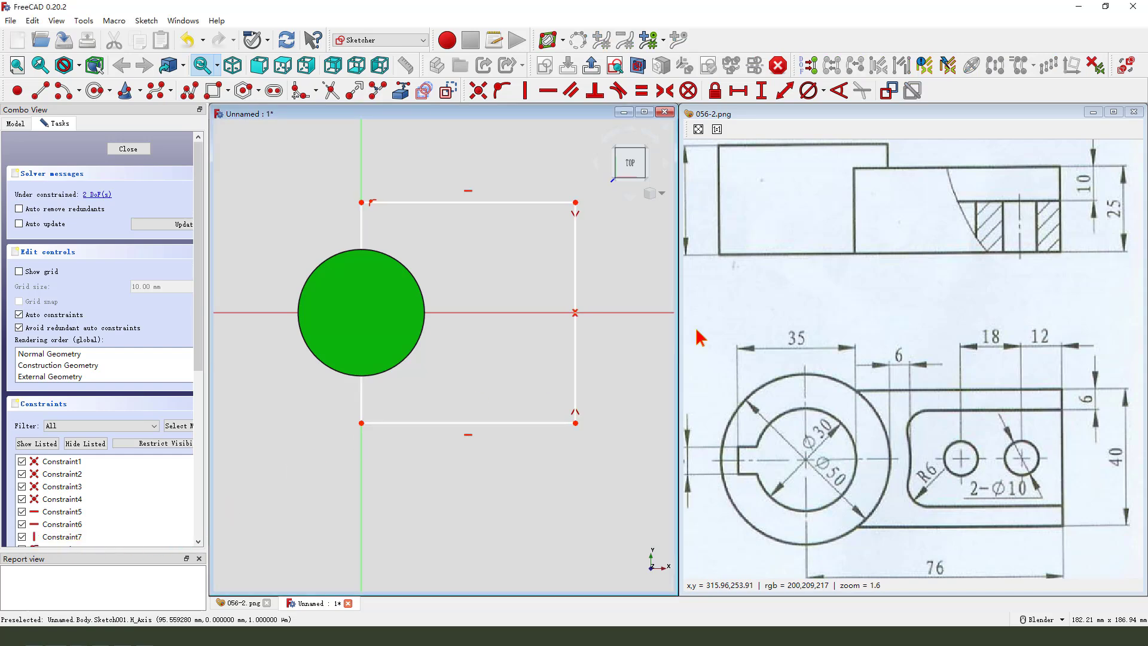
Constrain the rectangle's outer vertical side to 40 mm and place the dimension outside the profile.
{"action": "left_click", "coordinate": [575, 273]}
{"action": "left_click", "coordinate": [761, 91]}
{"action": "type", "text": "40"}
{"action": "key", "text": "Return"}
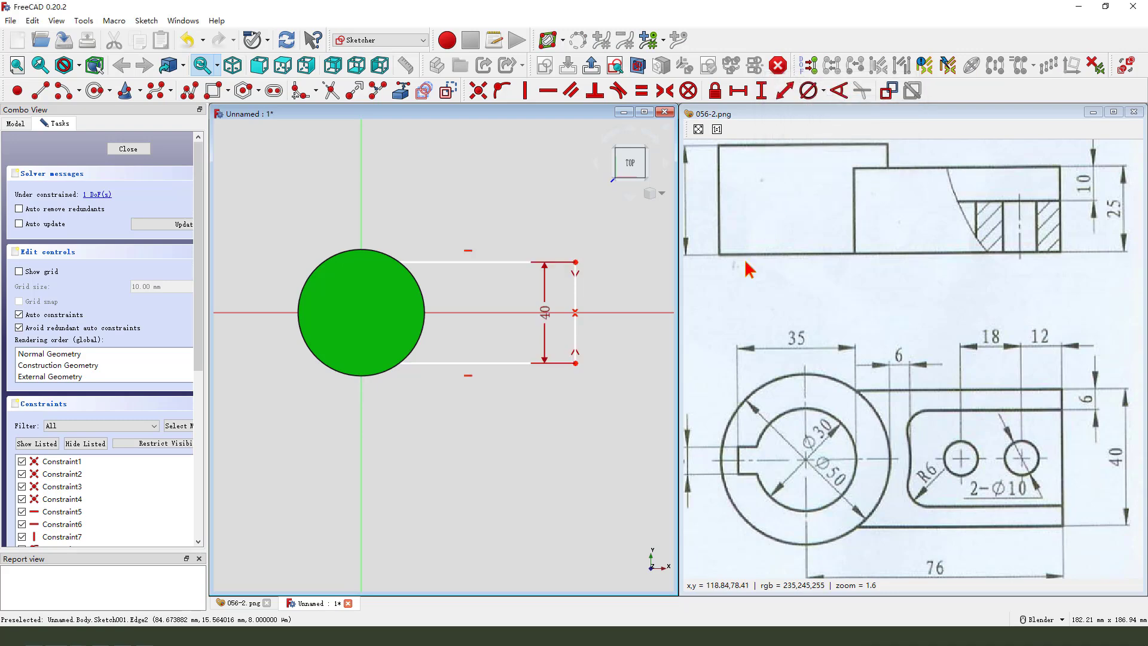
{"action": "left_click_drag", "start_coordinate": [548, 317], "coordinate": [611, 301]}
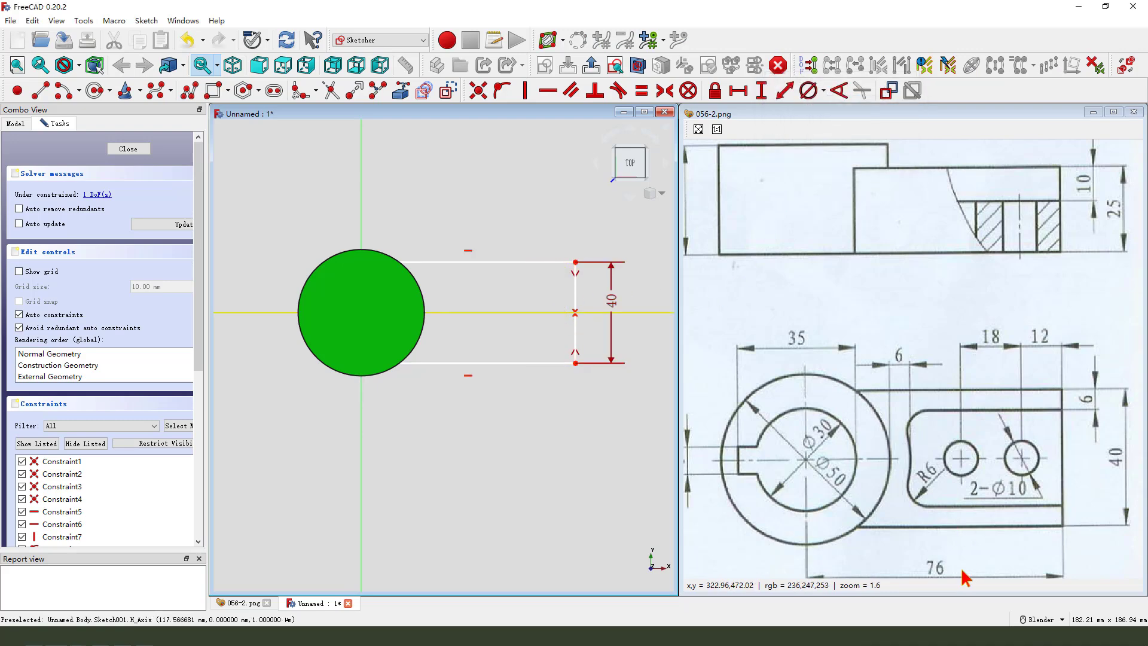
Constrain the horizontal distance from the vertical axis to the rectangle's outer side to 76 mm and tidy the dimension placement.
{"action": "mouse_move", "coordinate": [920, 540]}
{"action": "left_mouse_down"}
{"action": "mouse_move", "coordinate": [930, 595]}
{"action": "mouse_move", "coordinate": [954, 547]}
{"action": "left_mouse_up"}
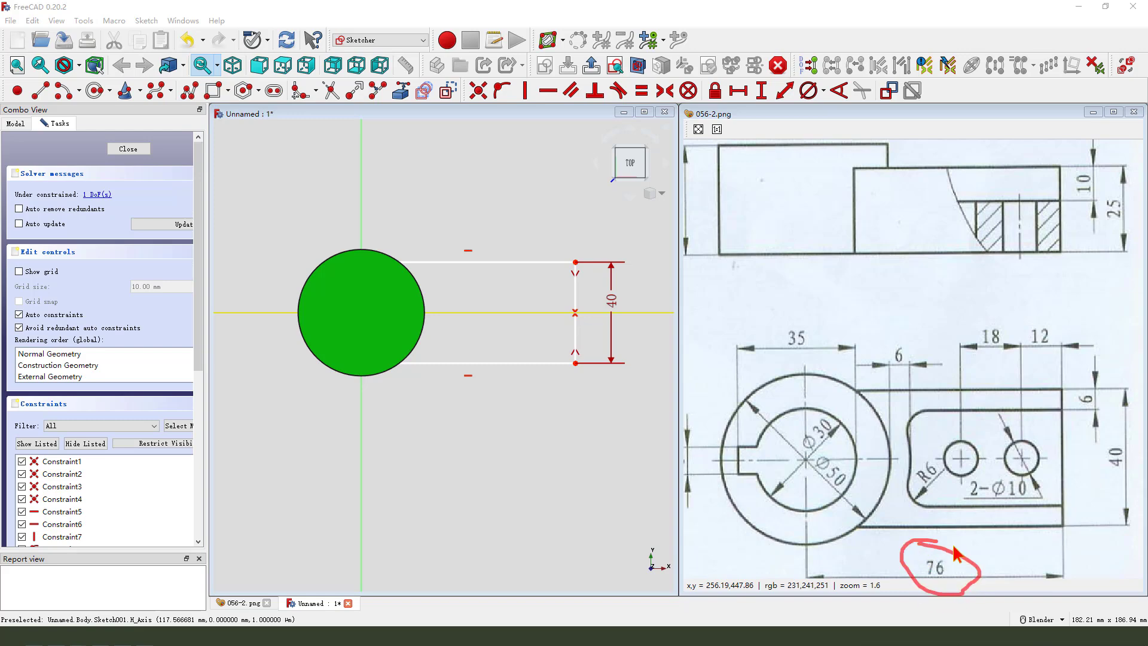
{"action": "left_click", "coordinate": [576, 263]}
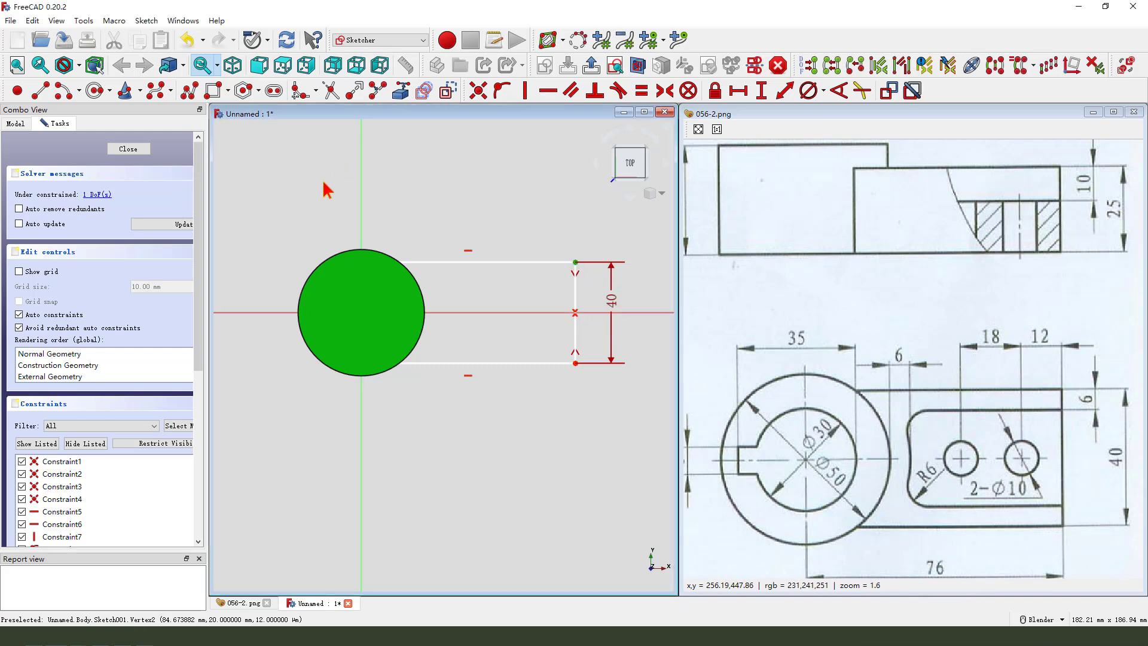
{"action": "left_click", "coordinate": [361, 207]}
{"action": "left_click", "coordinate": [738, 91]}
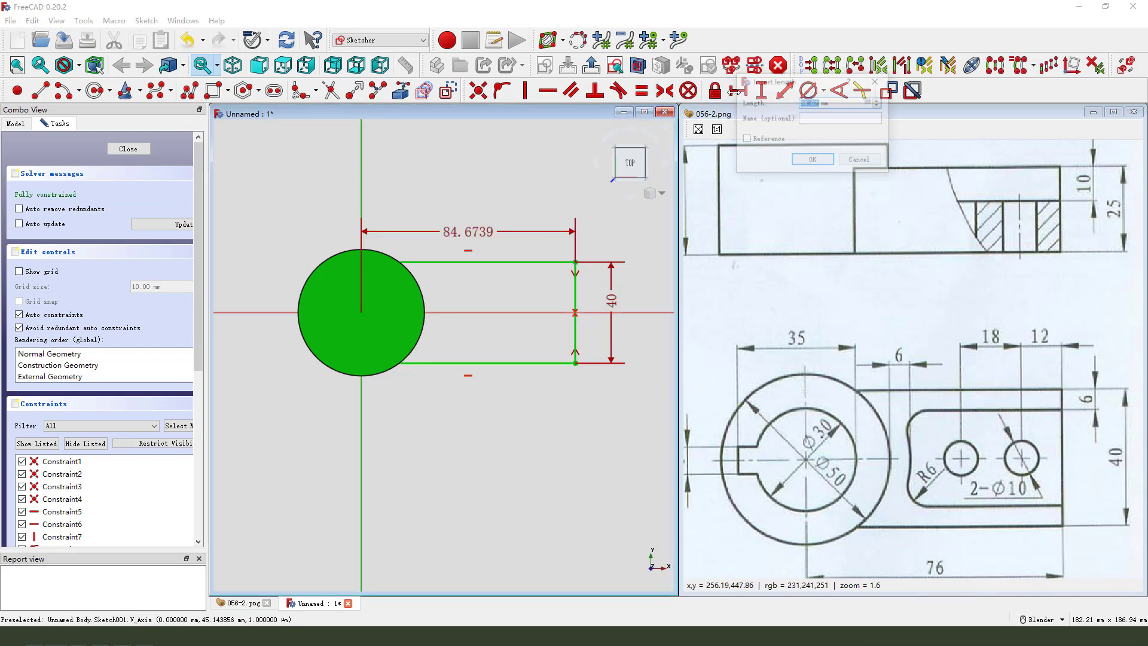
{"action": "key", "text": "Return"}
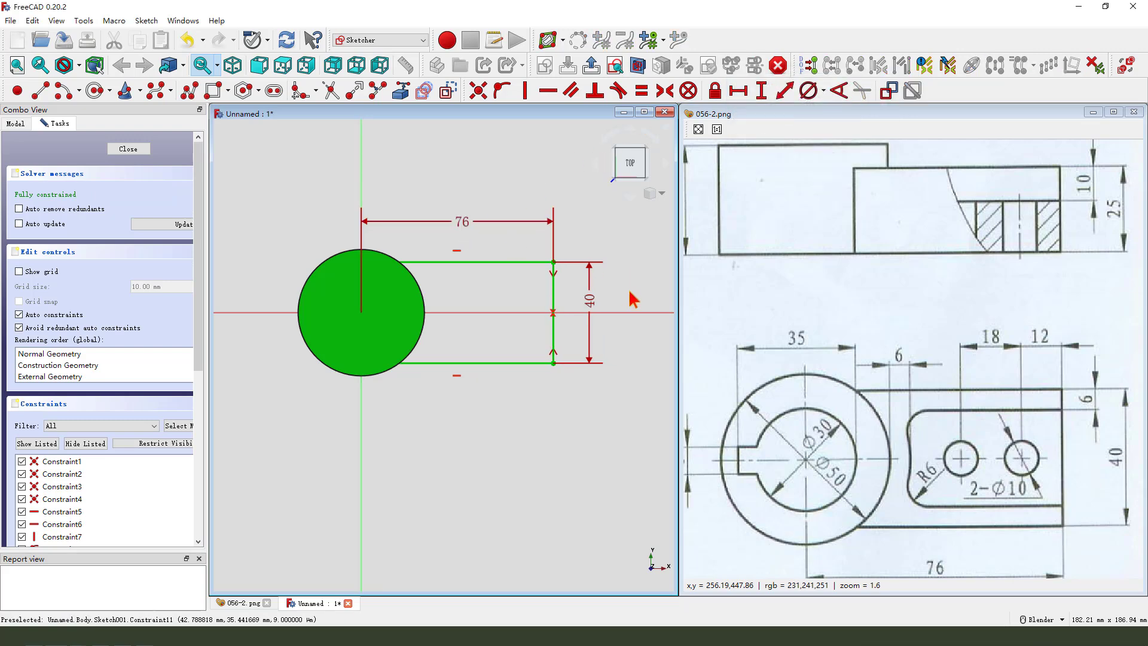
{"action": "left_click_drag", "start_coordinate": [591, 302], "coordinate": [598, 302]}
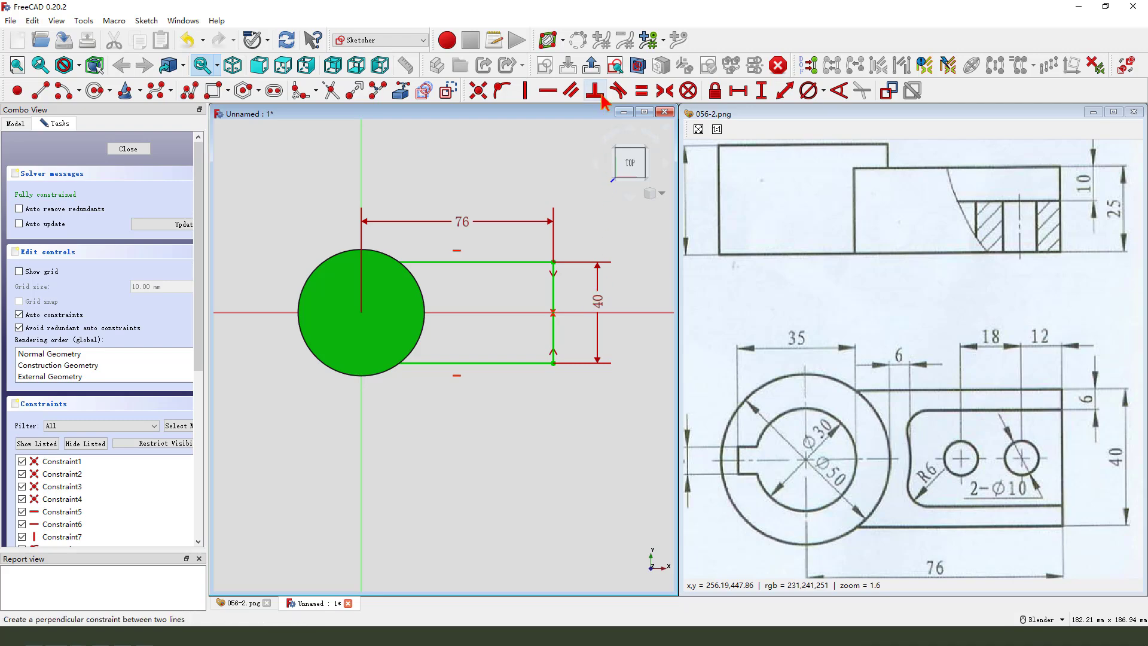
Close the rectangle sketch and pad it to a length of 25 mm.
{"action": "left_click", "coordinate": [591, 64]}
{"action": "middle_click_drag", "start_coordinate": [549, 342], "coordinate": [564, 349]}
{"action": "middle_click_drag", "start_coordinate": [1056, 349], "coordinate": [991, 374]}
{"action": "mouse_move", "coordinate": [1037, 240]}
{"action": "left_mouse_down"}
{"action": "mouse_move", "coordinate": [1036, 226]}
{"action": "mouse_move", "coordinate": [1021, 238]}
{"action": "left_mouse_up"}
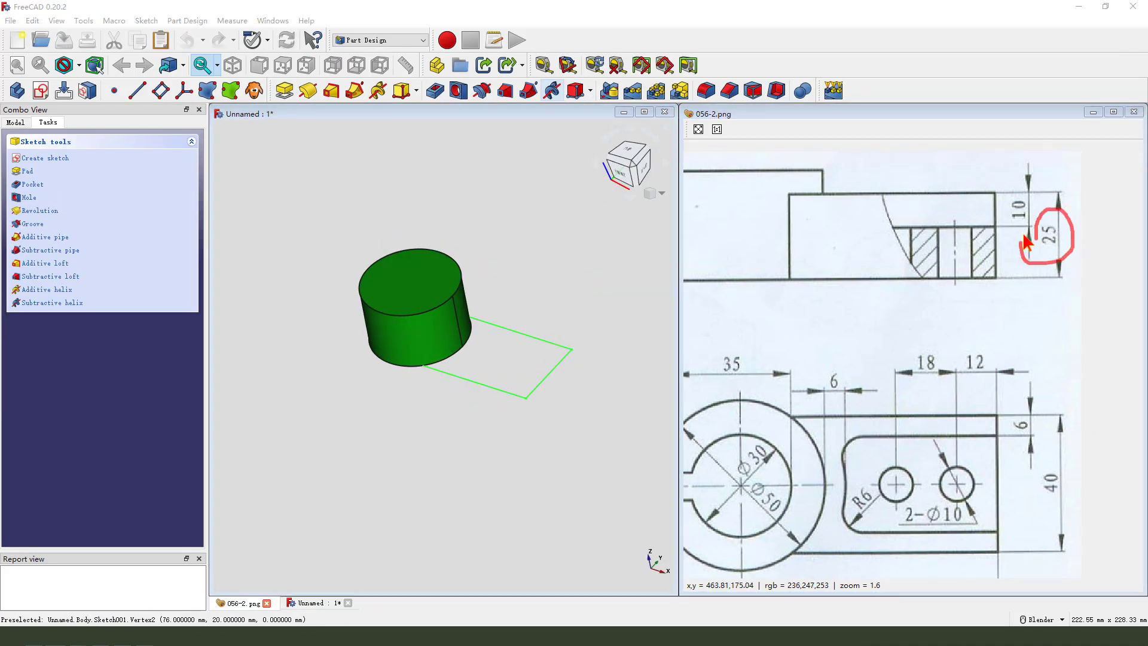
{"action": "left_click", "coordinate": [285, 90]}
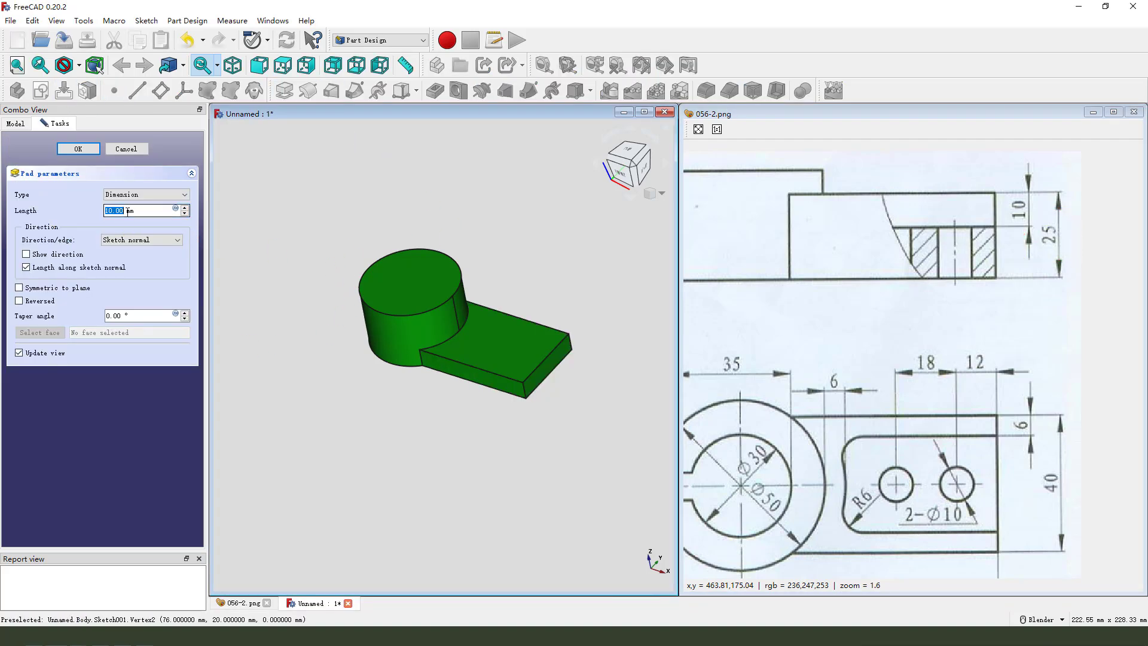
{"action": "left_click_drag", "start_coordinate": [103, 206], "coordinate": [106, 224]}
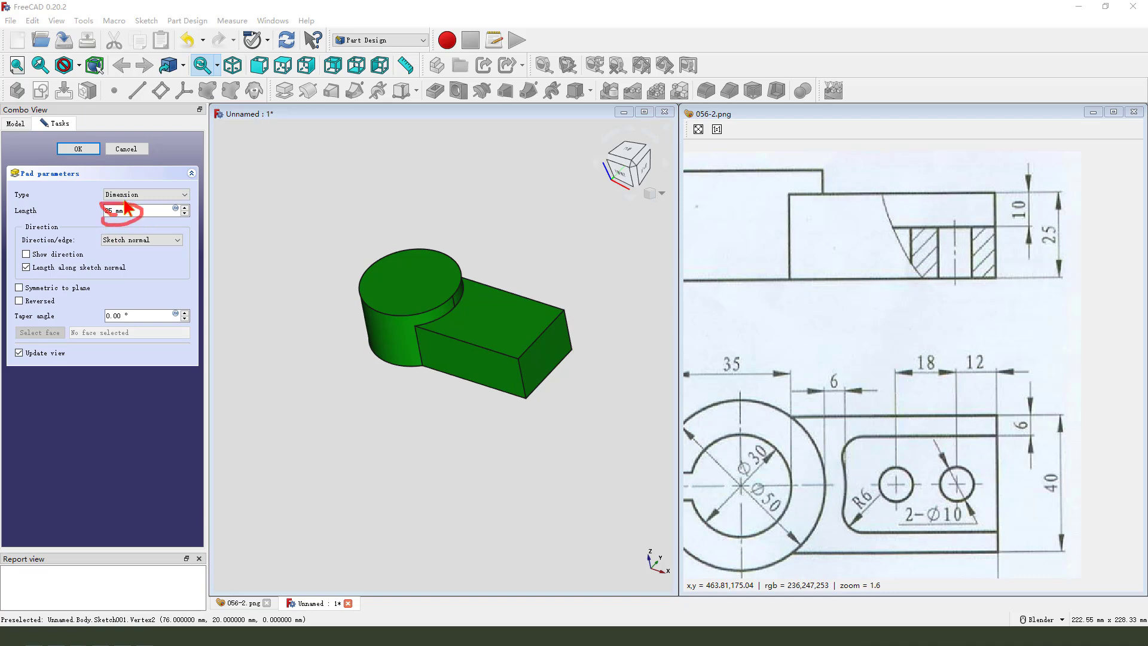
{"action": "left_click", "coordinate": [79, 149]}
Create another new sketch on the XY plane for the rounded recess in the arm.
{"action": "mouse_move", "coordinate": [449, 371]}
{"action": "middle_mouse_down"}
{"action": "mouse_move", "coordinate": [478, 366]}
{"action": "mouse_move", "coordinate": [466, 361]}
{"action": "middle_mouse_up"}
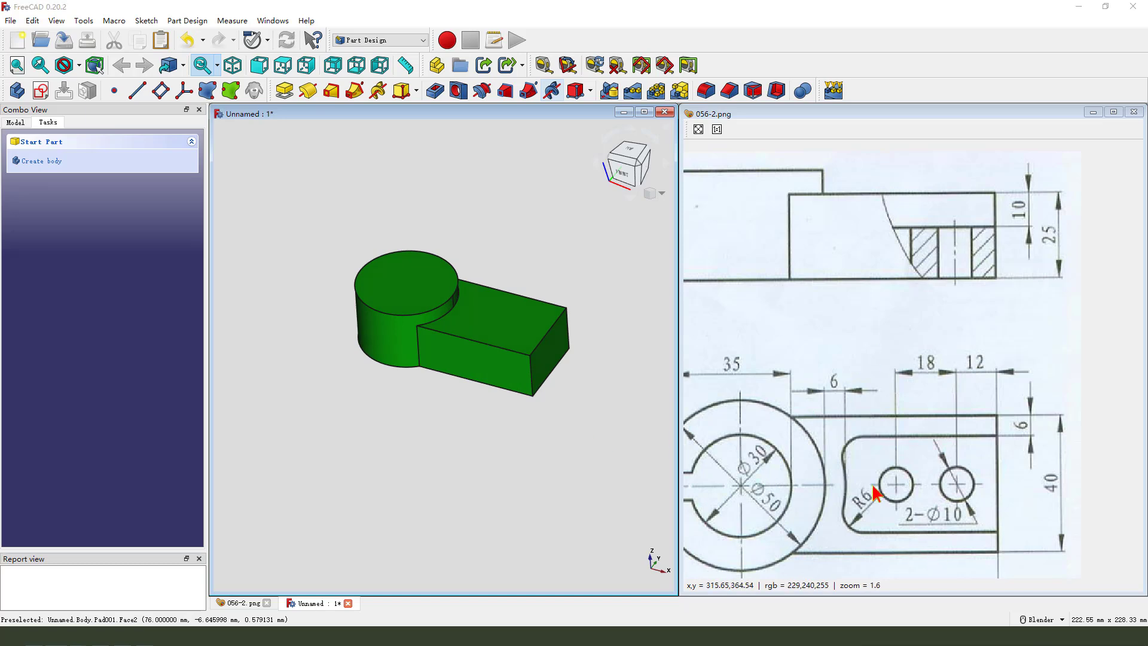
{"action": "mouse_move", "coordinate": [844, 441]}
{"action": "left_mouse_down"}
{"action": "mouse_move", "coordinate": [996, 443]}
{"action": "mouse_move", "coordinate": [845, 481]}
{"action": "mouse_move", "coordinate": [870, 447]}
{"action": "left_mouse_up"}
{"action": "left_click_drag", "start_coordinate": [1031, 477], "coordinate": [1015, 501]}
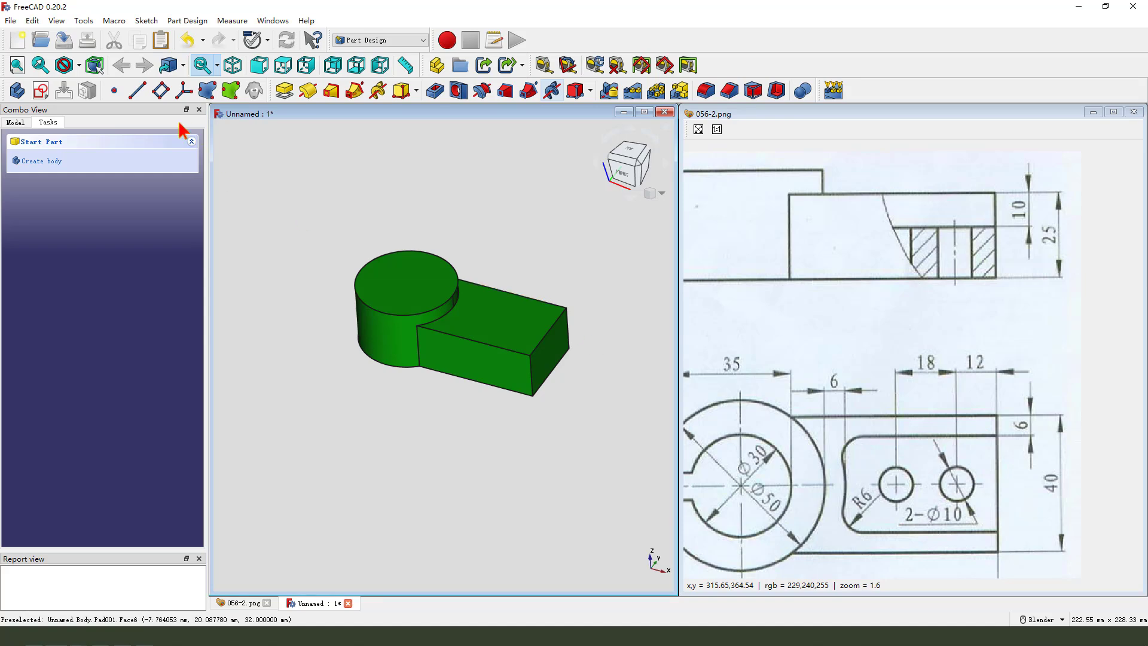
{"action": "left_click", "coordinate": [40, 91]}
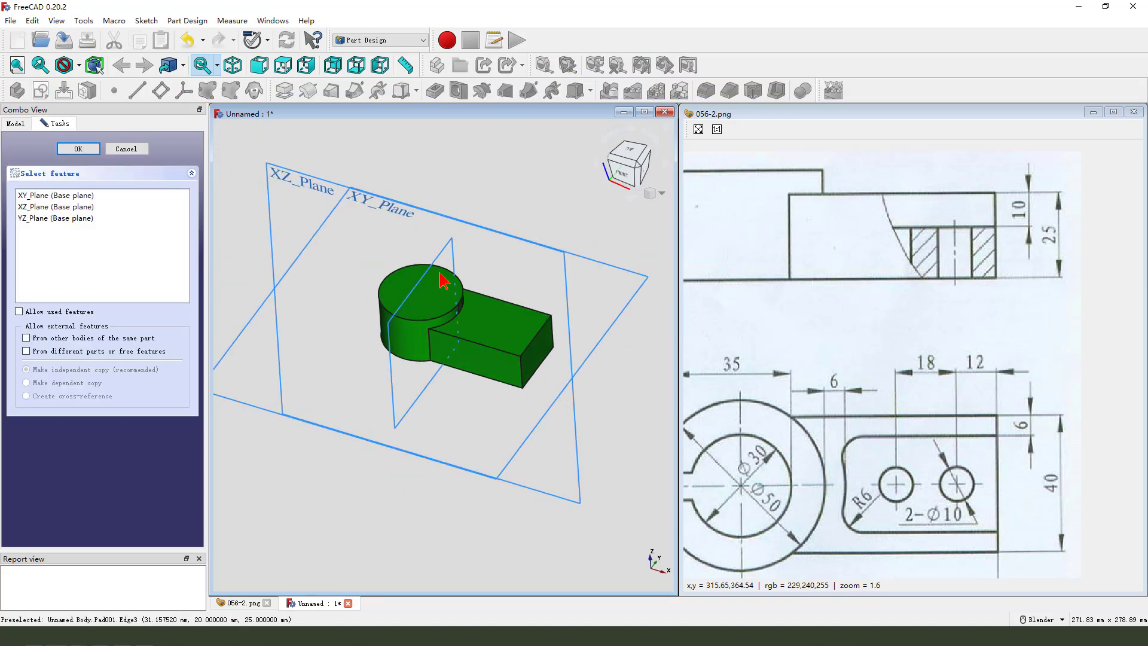
{"action": "left_click", "coordinate": [433, 242]}
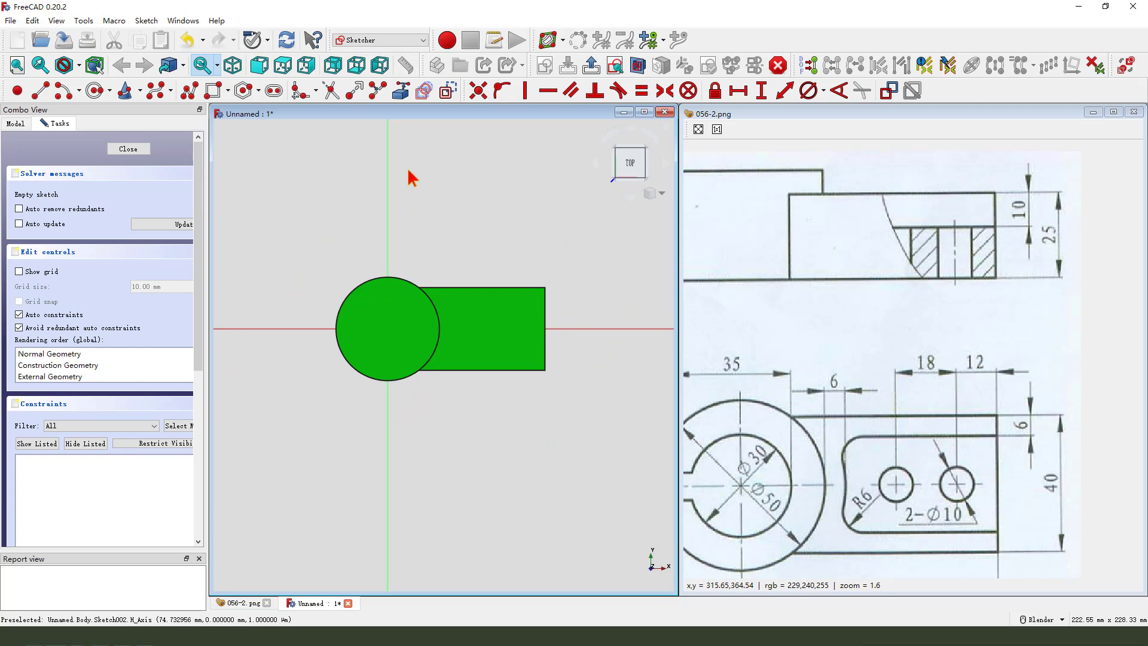
Close the empty recess sketch and reopen Sketch002 for editing.
{"action": "left_click", "coordinate": [578, 40]}
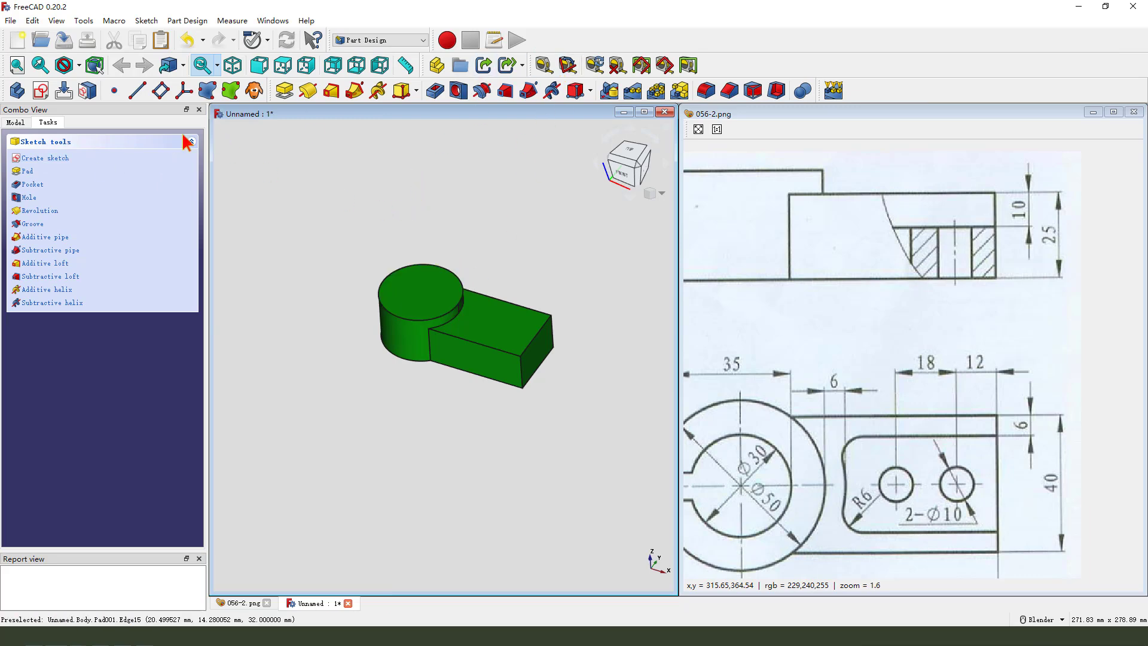
{"action": "left_click", "coordinate": [15, 122]}
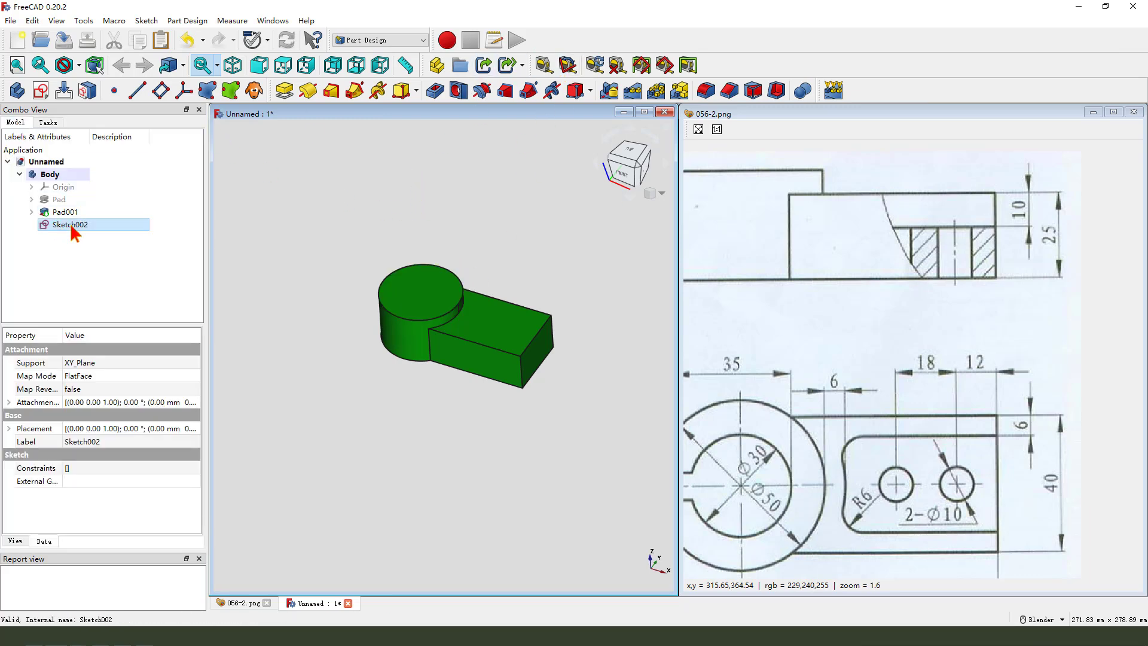
{"action": "double_click", "coordinate": [70, 223]}
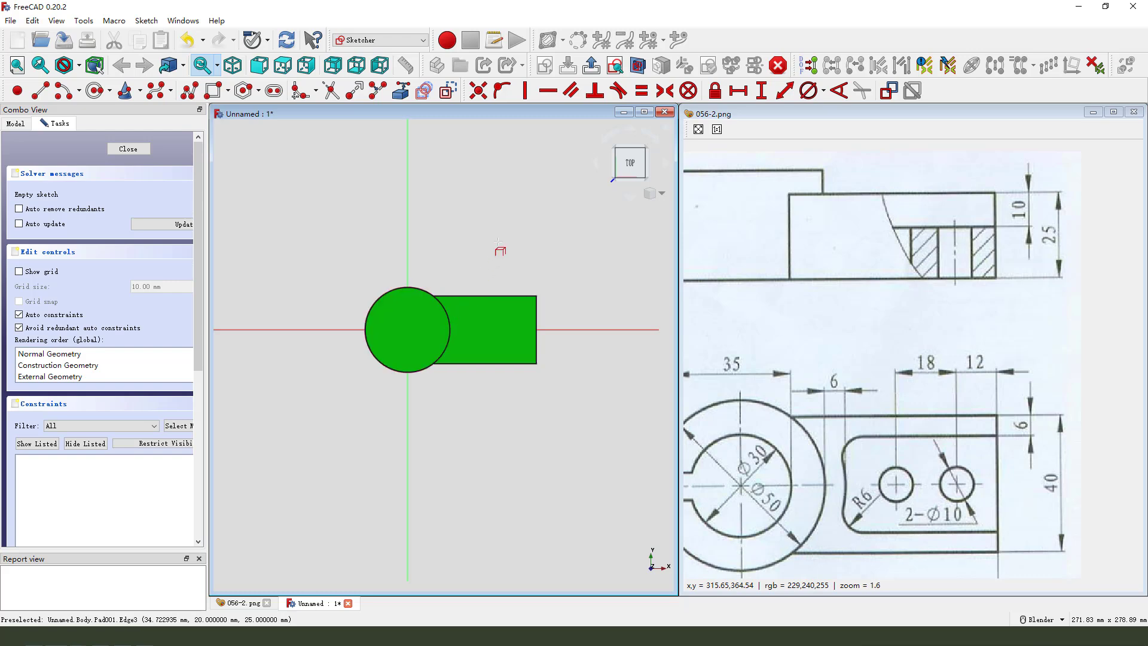
In section view, reference the cylinder's circular edge as external geometry and draw an origin-centred arc just outside it across the arm.
{"action": "left_click", "coordinate": [638, 66]}
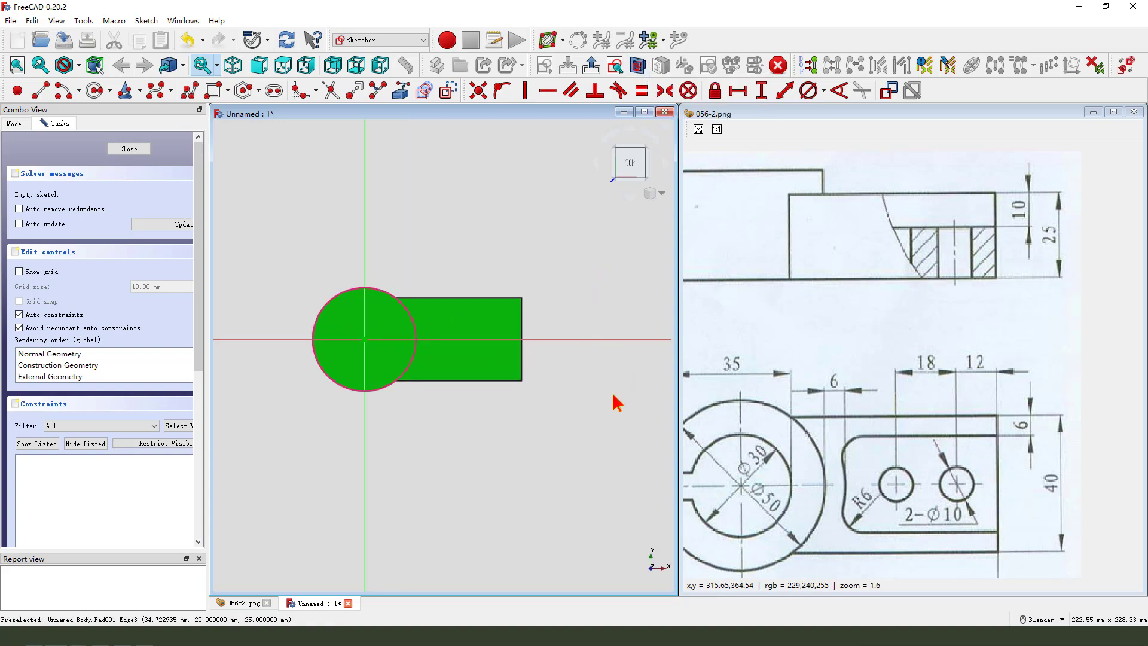
{"action": "scroll", "coordinate": [425, 404], "scroll_direction": "up", "scroll_amount": 1}
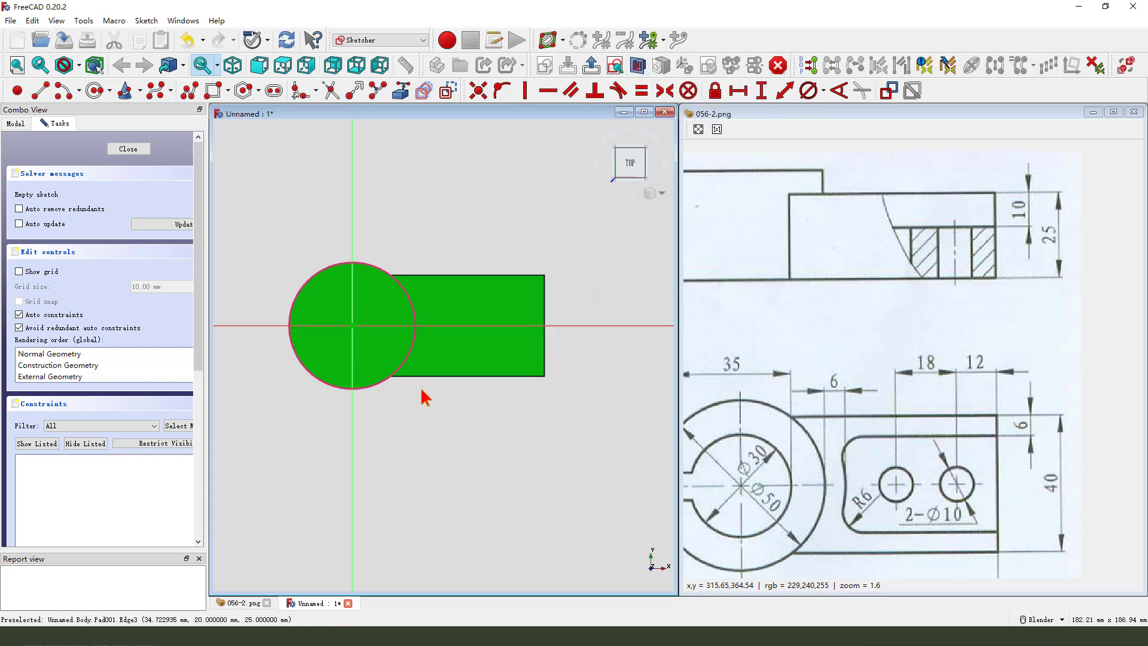
{"action": "left_click", "coordinate": [62, 90]}
{"action": "left_click", "coordinate": [353, 326]}
{"action": "left_click", "coordinate": [425, 361]}
{"action": "left_click", "coordinate": [423, 287]}
Draw two horizontal lines from the arc's endpoints to just beyond the arm's free end.
{"action": "key", "text": "g"}
{"action": "key", "text": "l"}
{"action": "left_click", "coordinate": [424, 286]}
{"action": "left_click", "coordinate": [580, 287]}
{"action": "left_click", "coordinate": [424, 362]}
{"action": "left_click", "coordinate": [584, 362]}
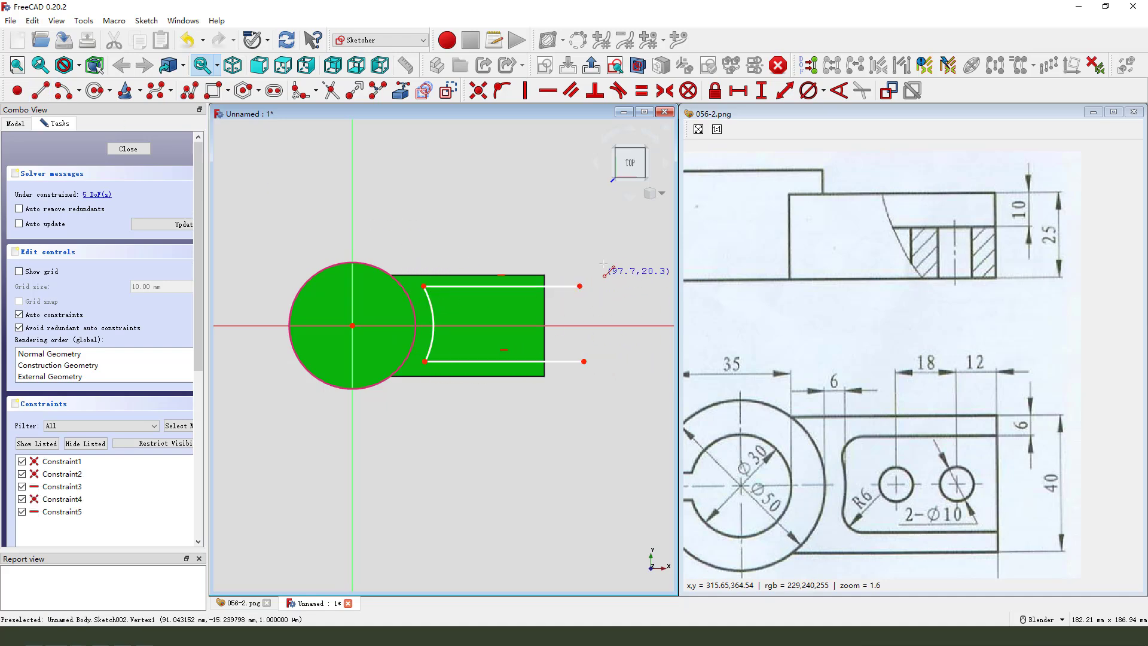
Reference the arm's end edge as external geometry and close the recess profile with a line joining the two horizontal lines' outer ends.
{"action": "left_click", "coordinate": [422, 90]}
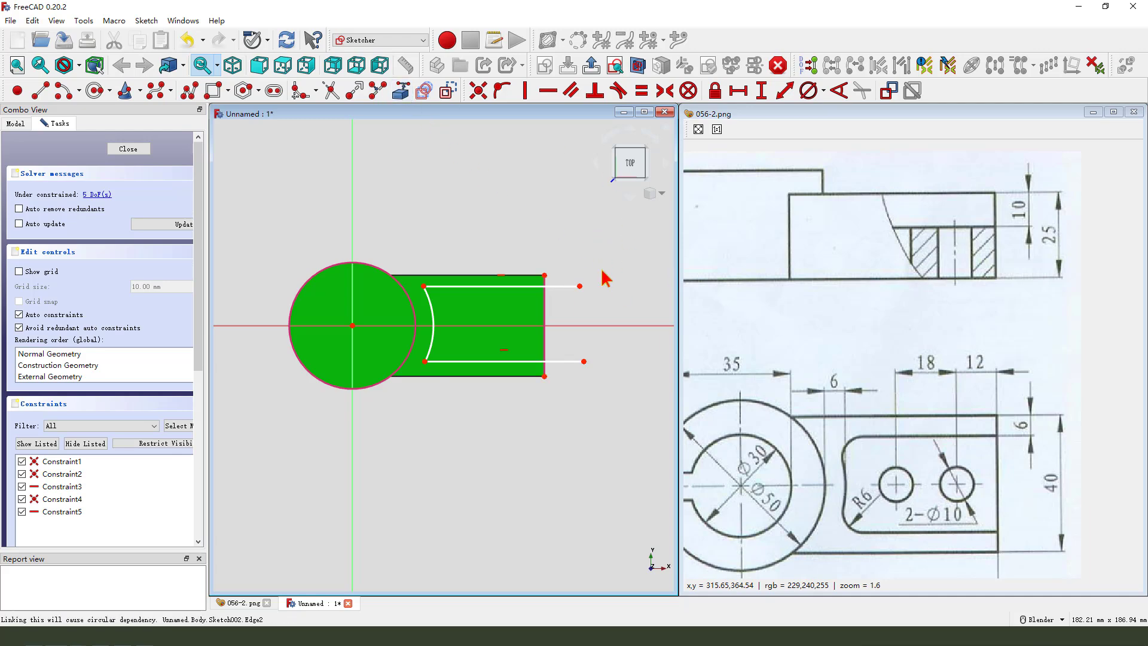
{"action": "left_click", "coordinate": [41, 90]}
{"action": "left_click", "coordinate": [580, 287]}
{"action": "left_click", "coordinate": [584, 362]}
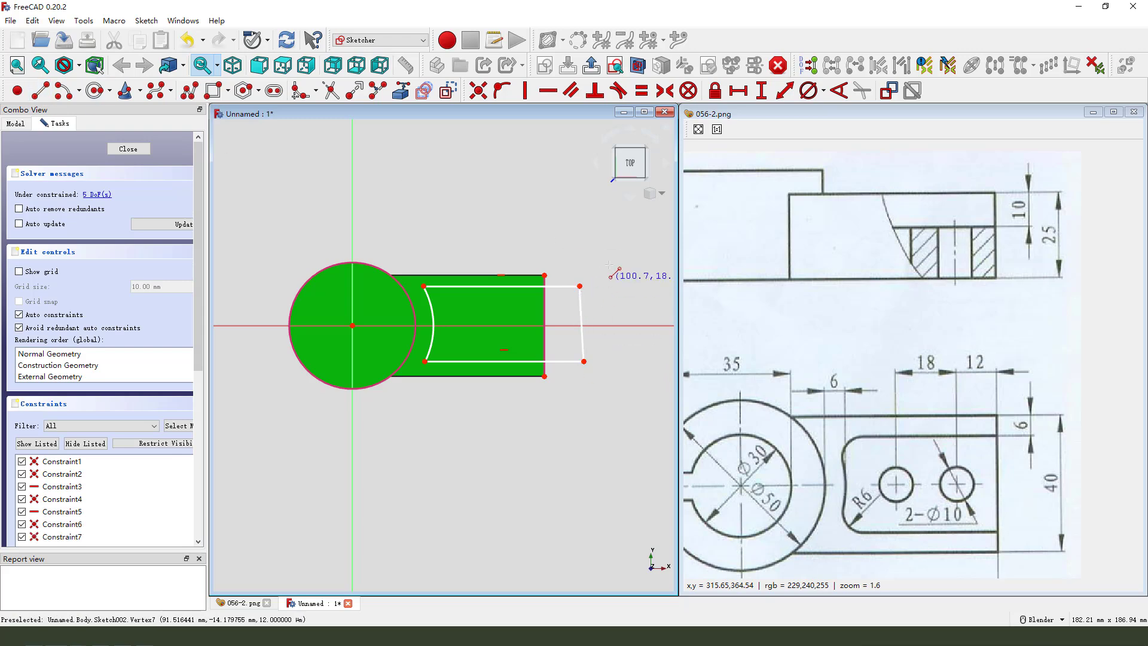
Constrain the line closing the recess profile beyond the arm's free end to be vertical.
{"action": "left_click", "coordinate": [581, 308]}
{"action": "left_click", "coordinate": [526, 92]}
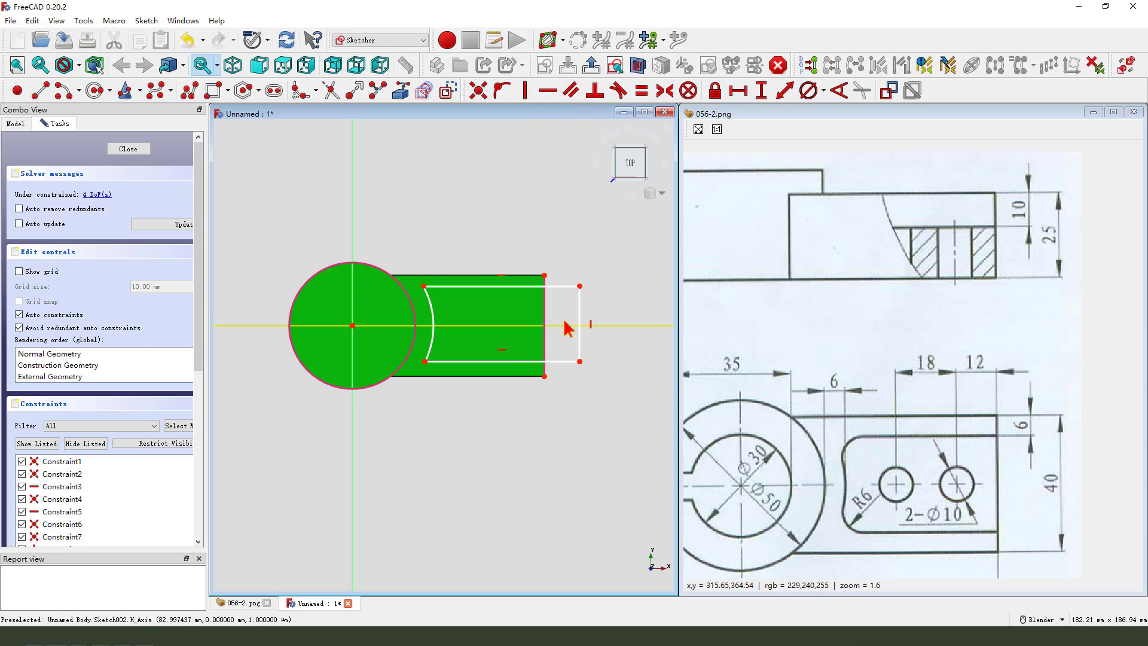
Place a point on the cylinder's referenced circular edge on the arm side and constrain it to the horizontal axis.
{"action": "left_click", "coordinate": [18, 90]}
{"action": "scroll", "coordinate": [429, 350], "scroll_direction": "up", "scroll_amount": 1}
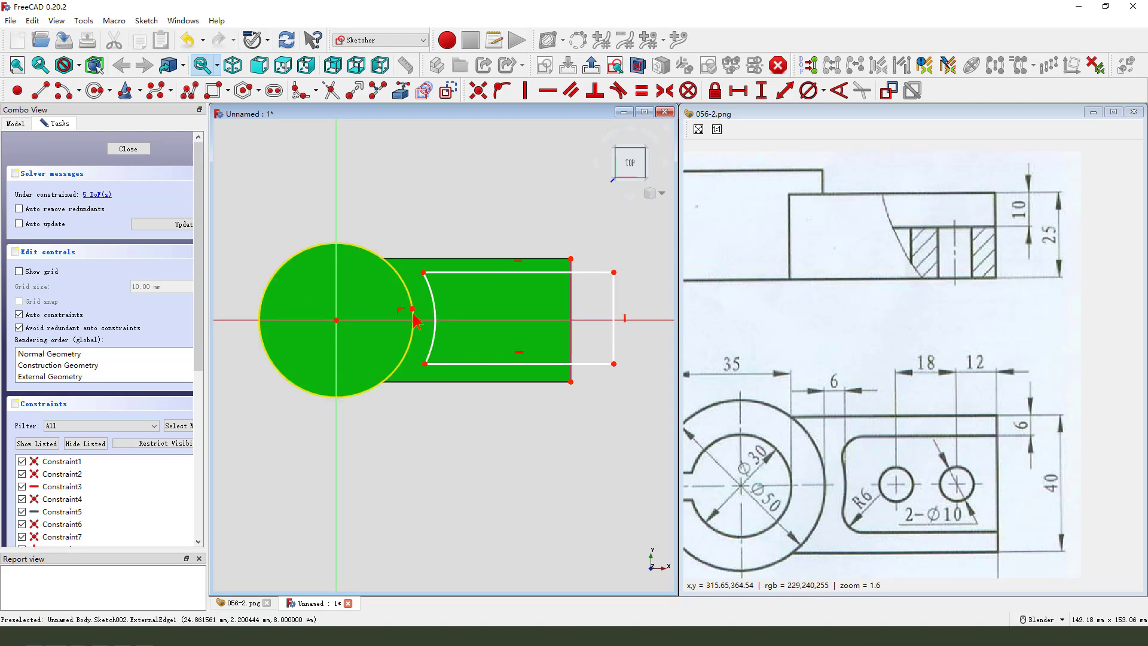
{"action": "left_click", "coordinate": [413, 312]}
{"action": "right_click", "coordinate": [448, 334]}
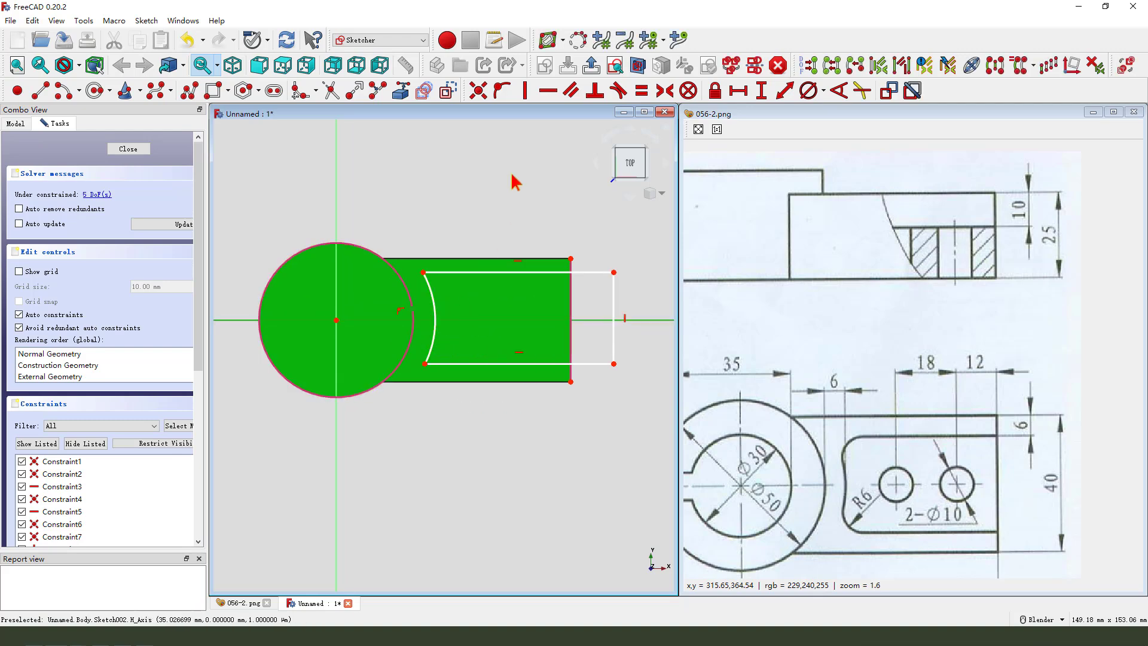
{"action": "left_click", "coordinate": [506, 95]}
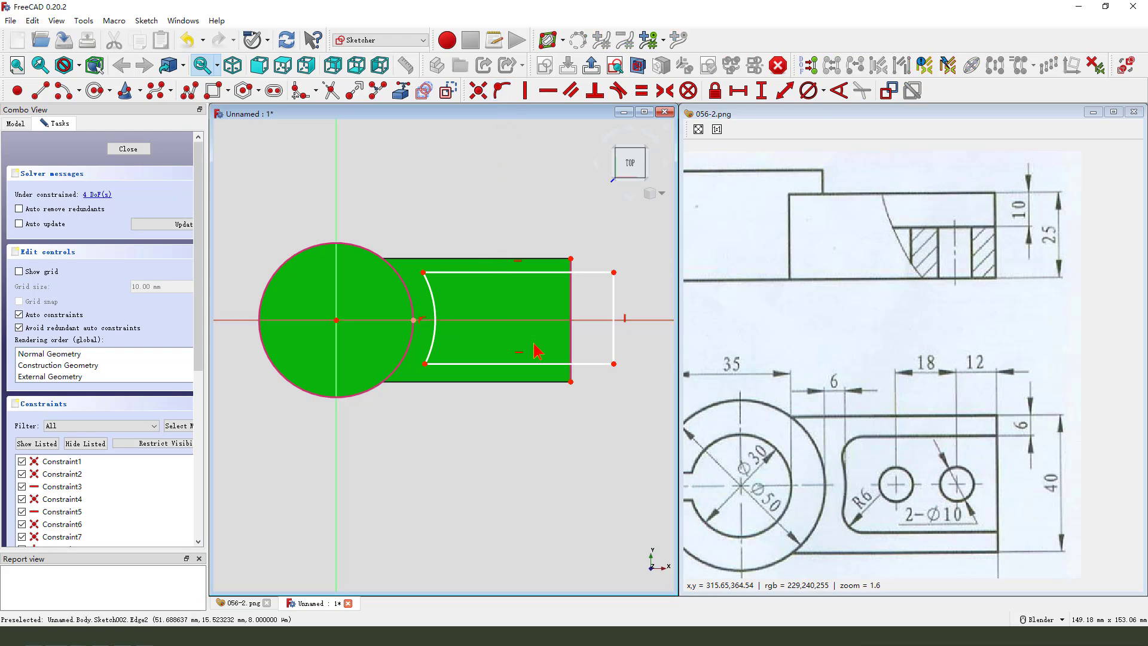
Place a point constrained to both the recess arc and the horizontal axis.
{"action": "left_click", "coordinate": [18, 90]}
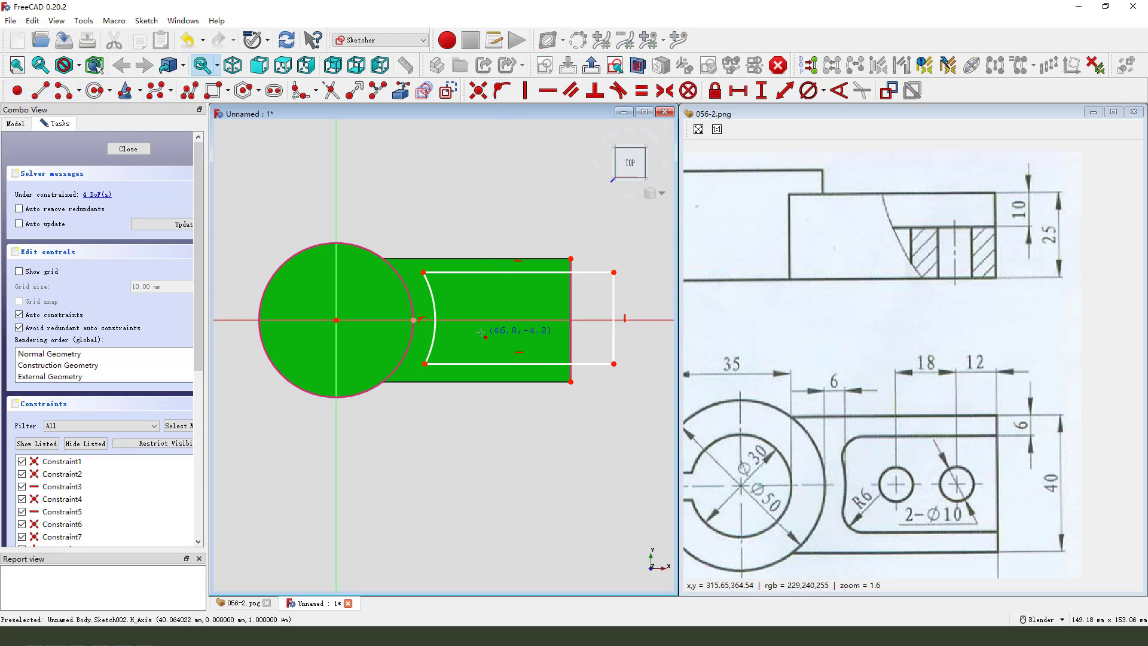
{"action": "right_click", "coordinate": [441, 320]}
{"action": "left_click", "coordinate": [441, 320]}
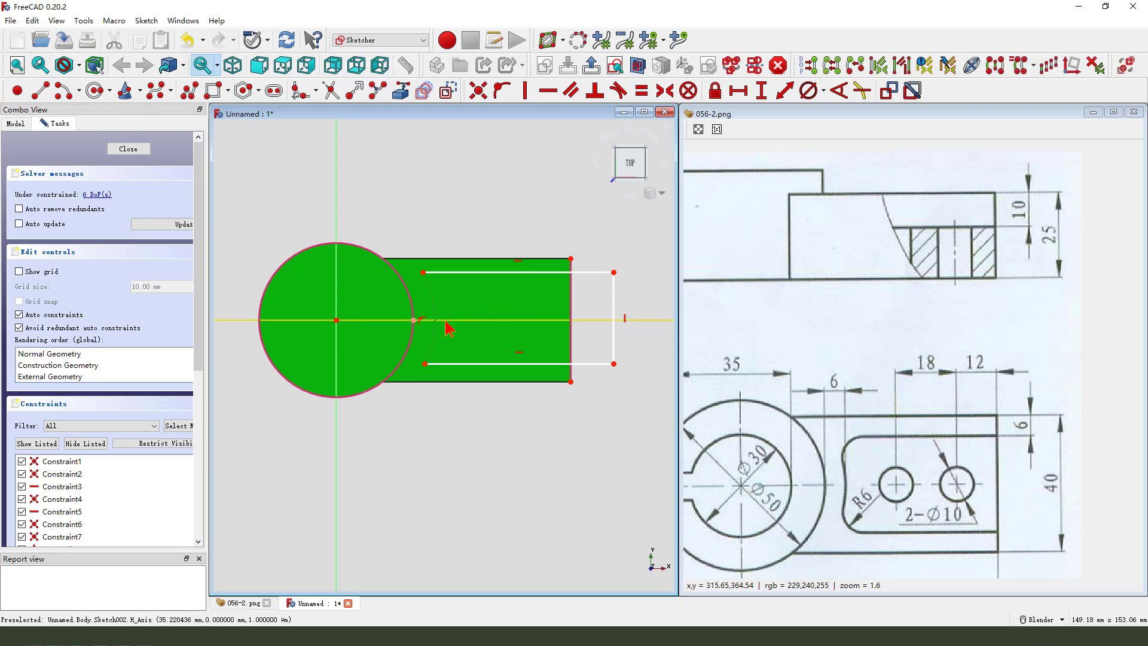
{"action": "left_click", "coordinate": [504, 92]}
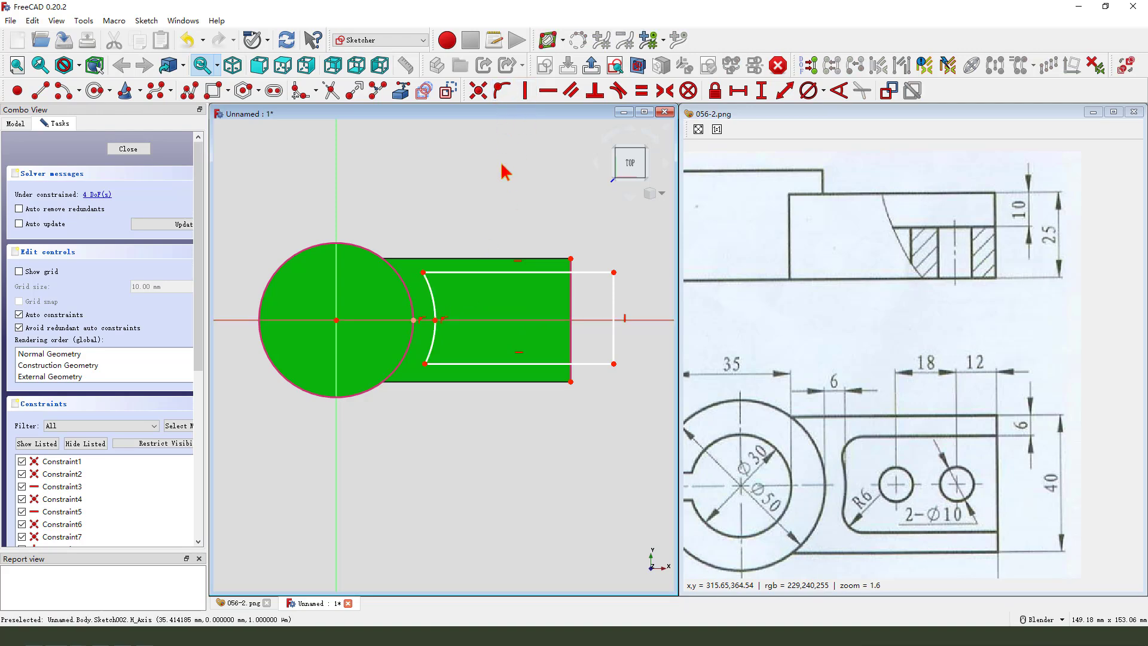
Constrain the horizontal distance between the cylinder-edge point and the recess-arc point to 6 mm, placing the dimension below the part.
{"action": "left_click", "coordinate": [435, 319]}
{"action": "left_click", "coordinate": [414, 319]}
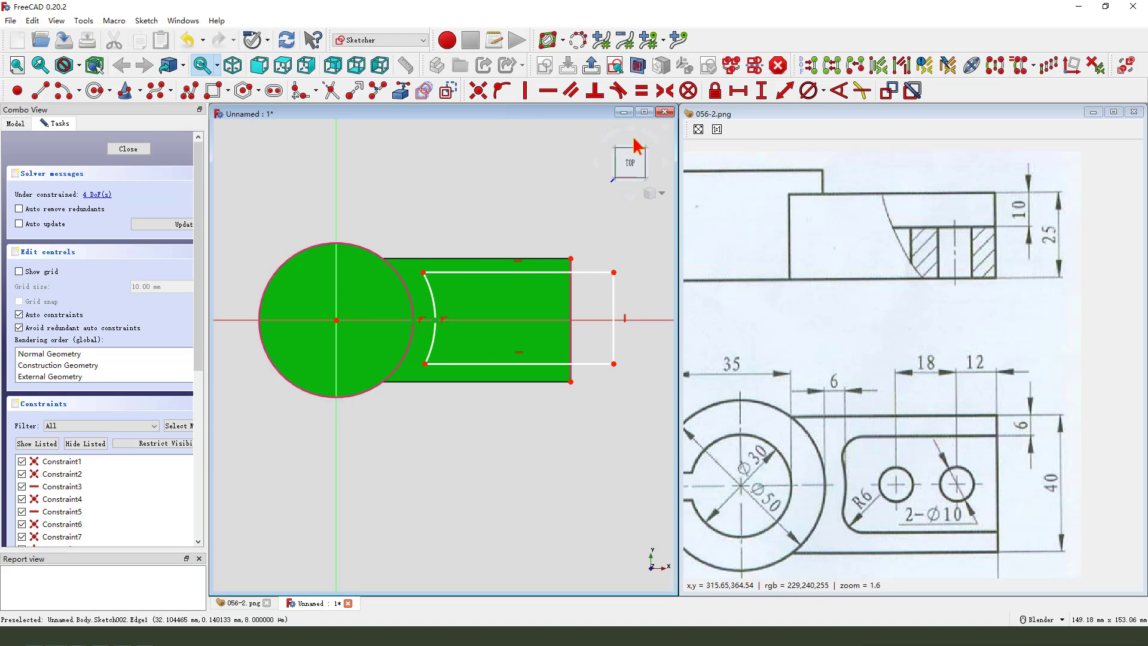
{"action": "left_click", "coordinate": [738, 90]}
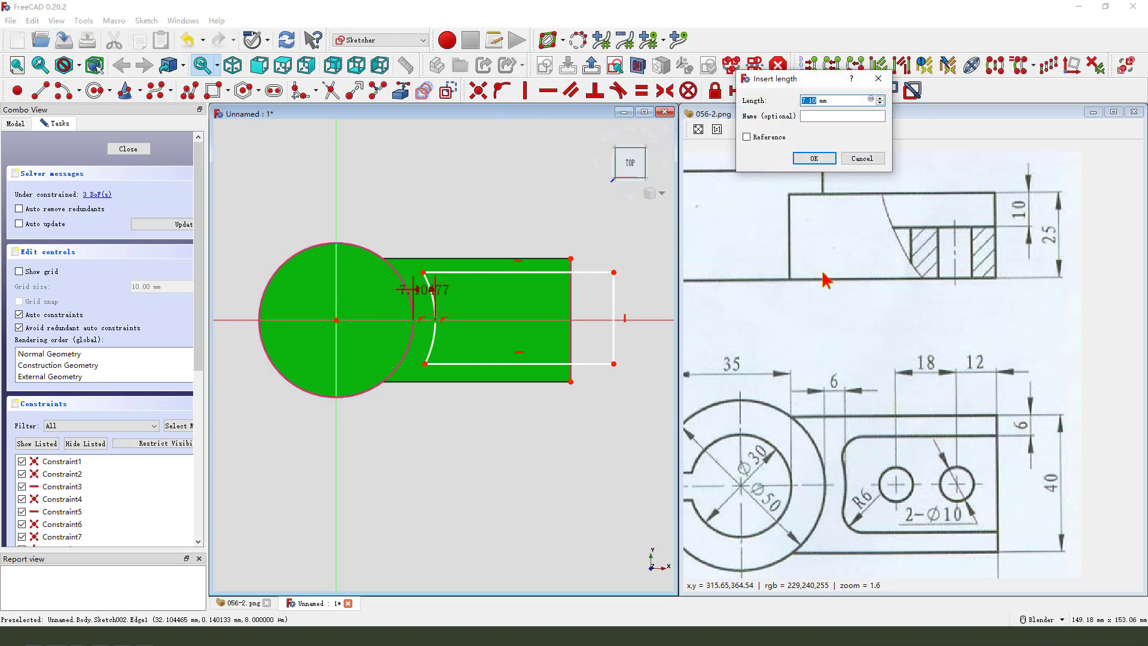
{"action": "key", "text": "Return"}
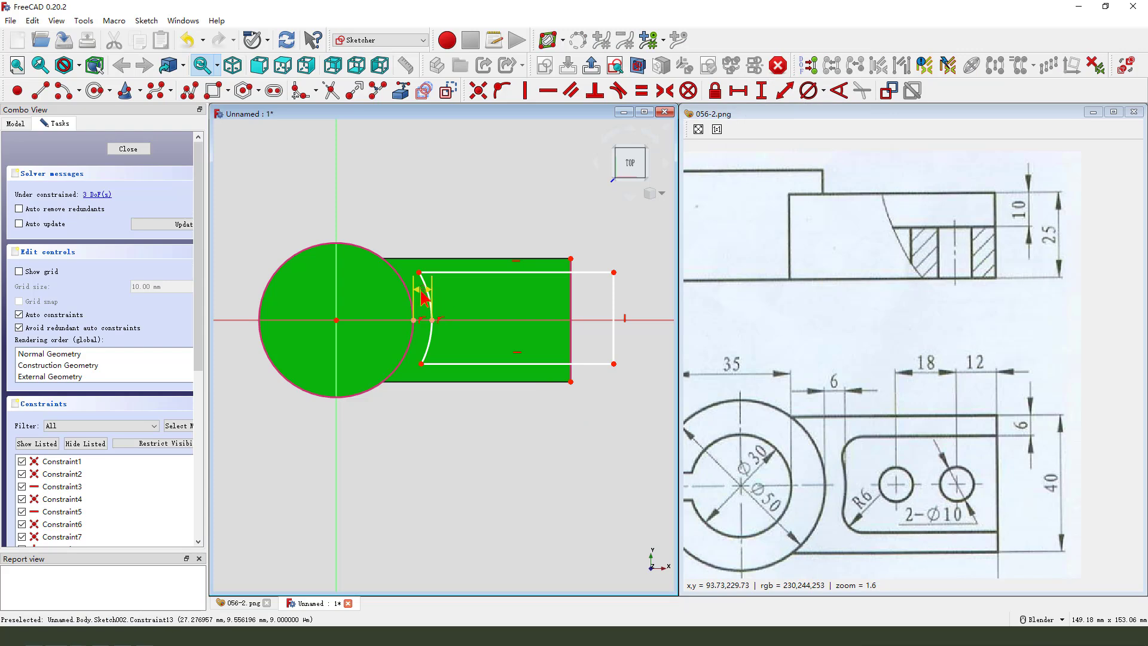
{"action": "mouse_move", "coordinate": [472, 342]}
{"action": "left_mouse_down"}
{"action": "mouse_move", "coordinate": [415, 415]}
{"action": "mouse_move", "coordinate": [465, 425]}
{"action": "left_mouse_up"}
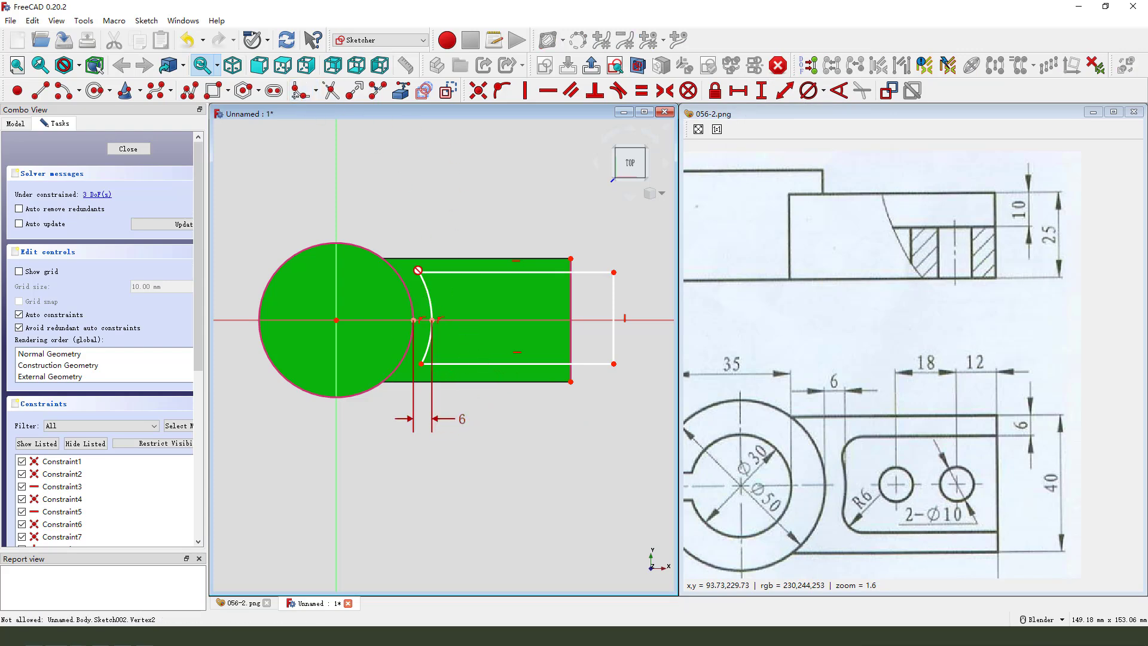
Fillet the two corners where the recess arc meets the horizontal lines.
{"action": "scroll", "coordinate": [416, 272], "scroll_direction": "up", "scroll_amount": 1}
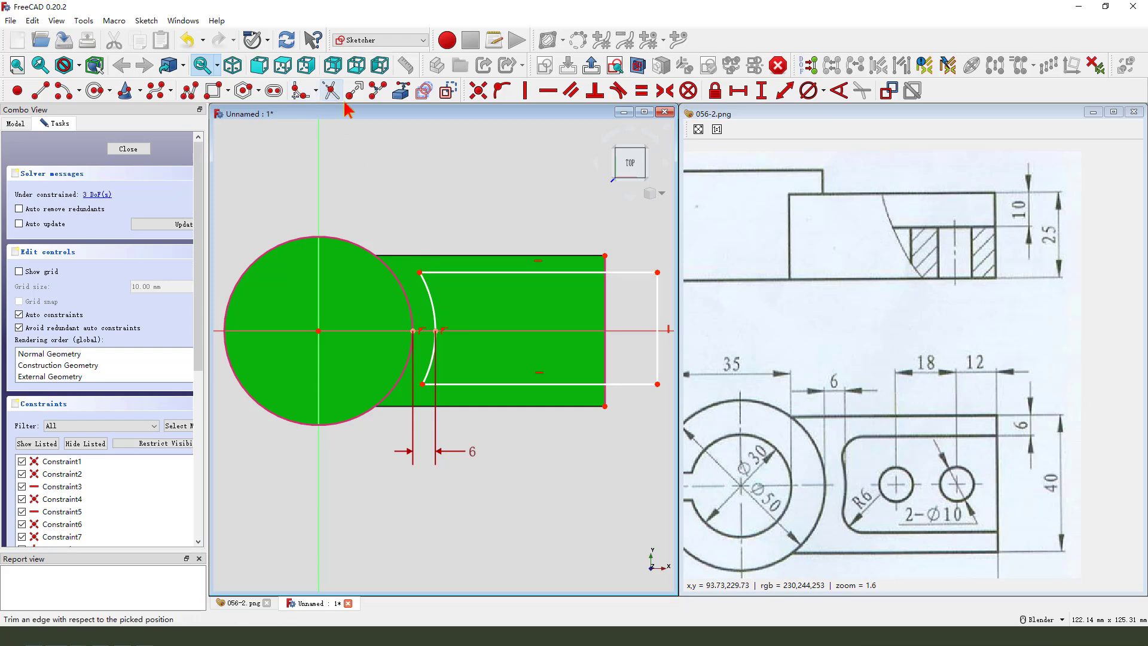
{"action": "left_click", "coordinate": [450, 273]}
{"action": "key", "text": "ctrl+z"}
{"action": "left_click", "coordinate": [448, 384]}
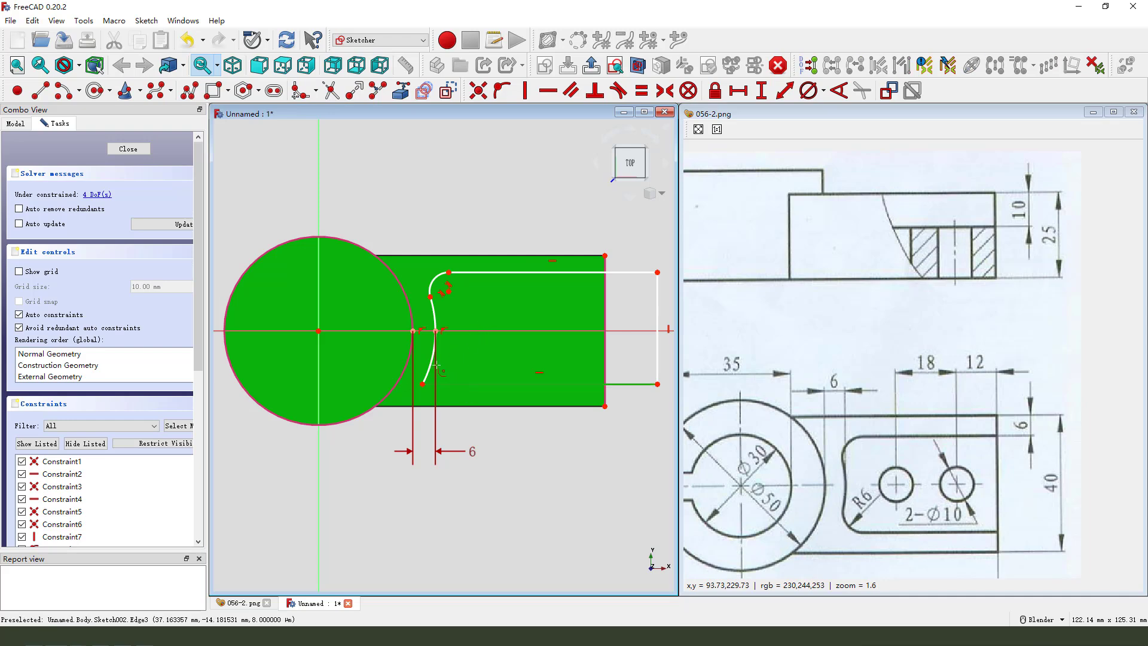
{"action": "key", "text": "ctrl+z"}
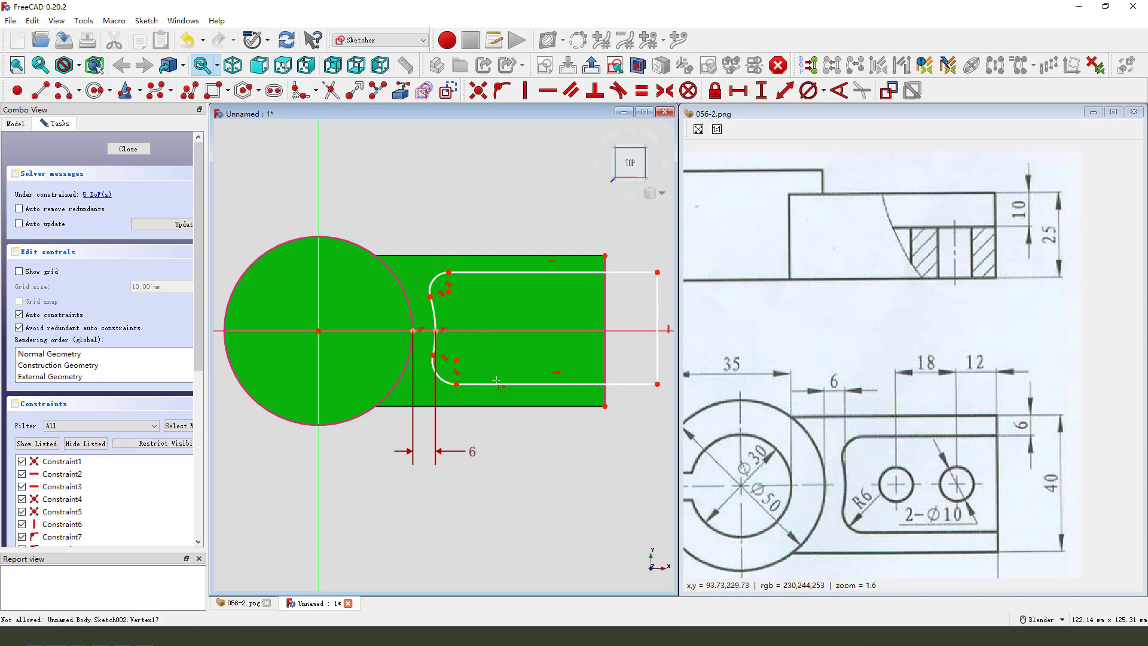
Constrain the two corner fillets of the recess to be equal.
{"action": "left_click", "coordinate": [436, 276]}
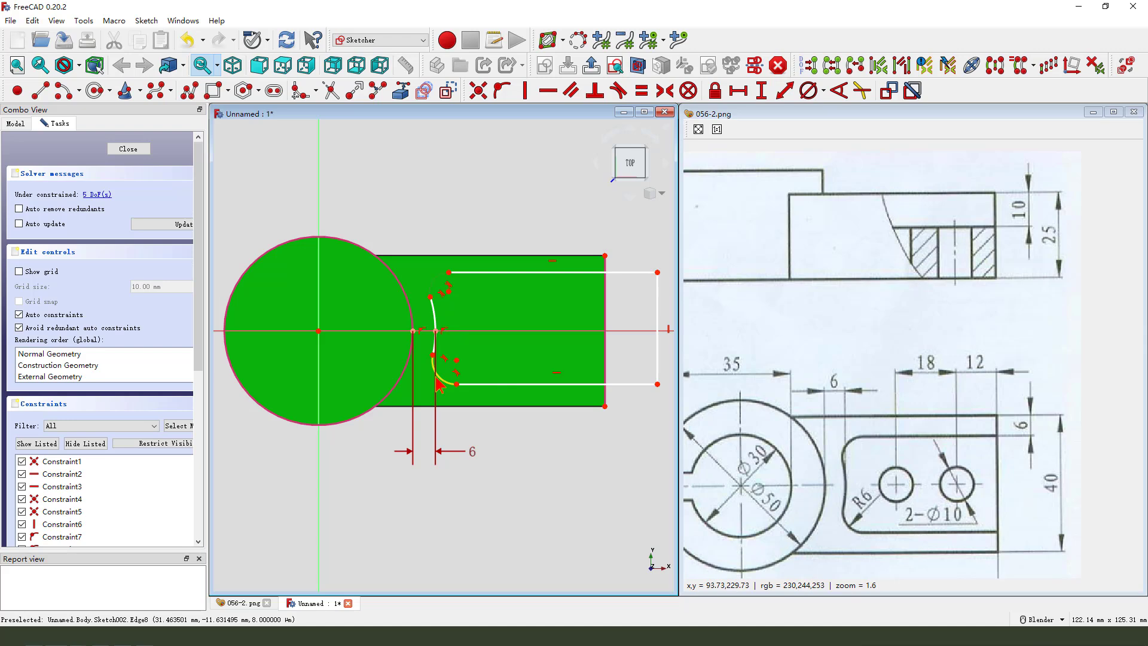
{"action": "left_click", "coordinate": [442, 380]}
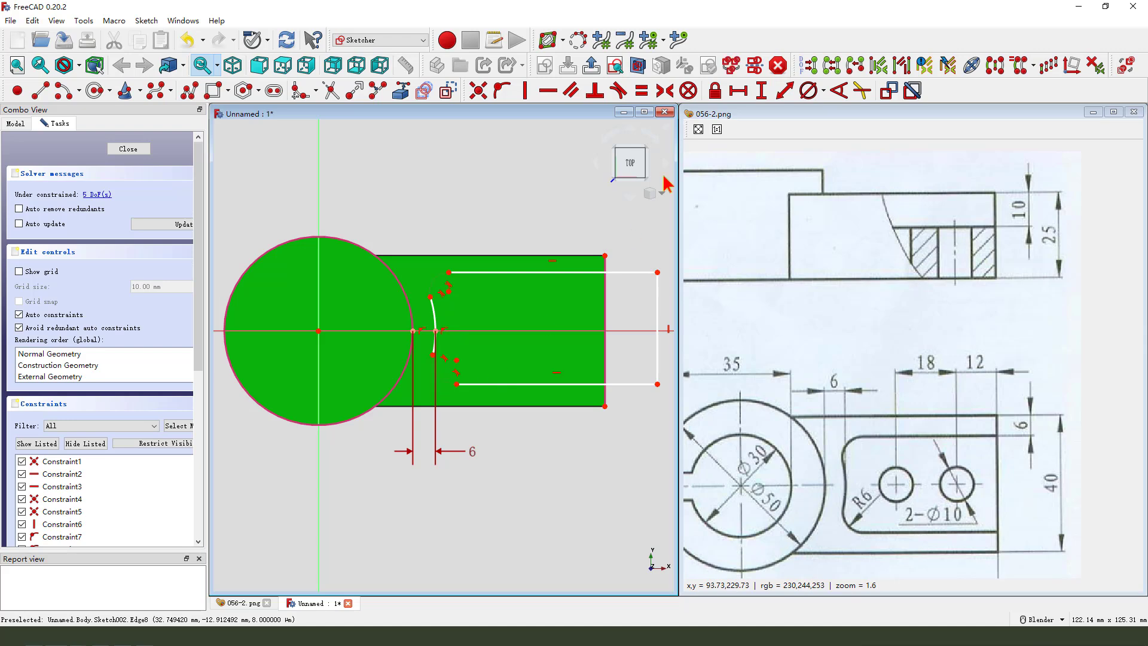
{"action": "left_click", "coordinate": [641, 90]}
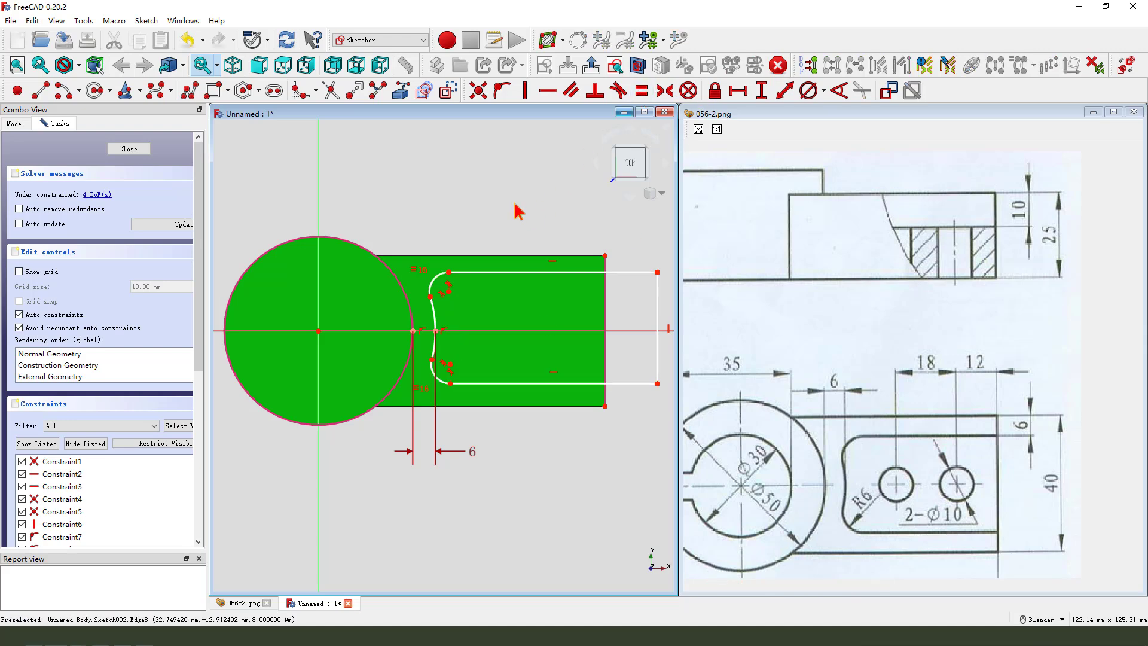
Constrain the upper corner fillet's radius to 6 mm and place its dimension outside the part.
{"action": "left_click", "coordinate": [439, 284]}
{"action": "left_click", "coordinate": [823, 90]}
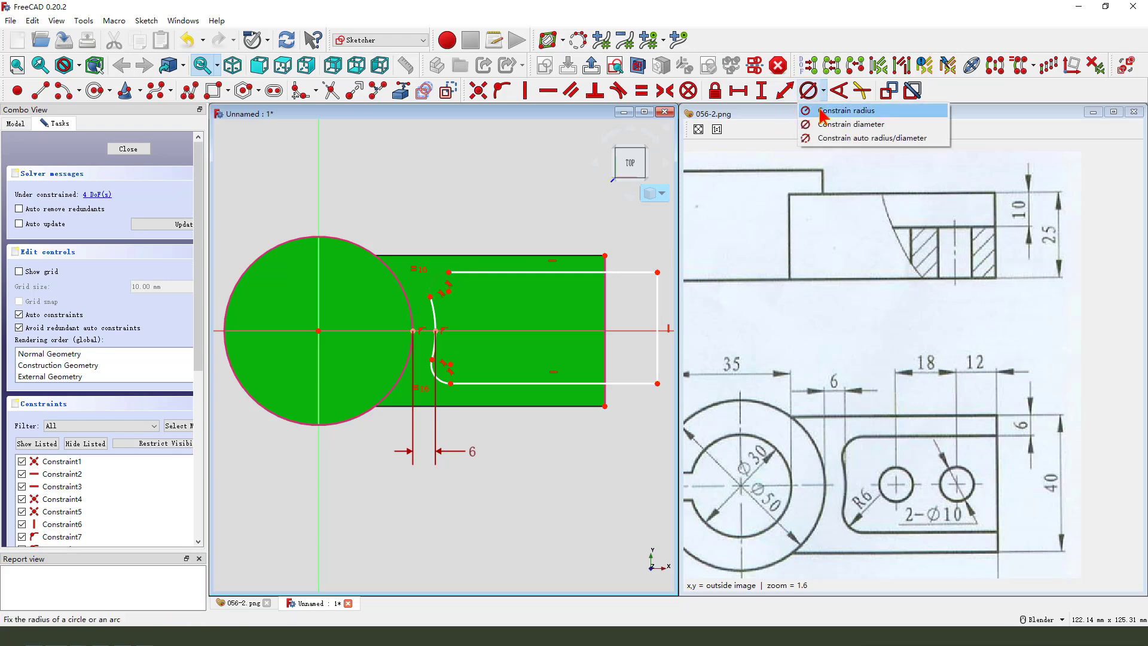
{"action": "left_click", "coordinate": [849, 108]}
{"action": "type", "text": "6"}
{"action": "key", "text": "Return"}
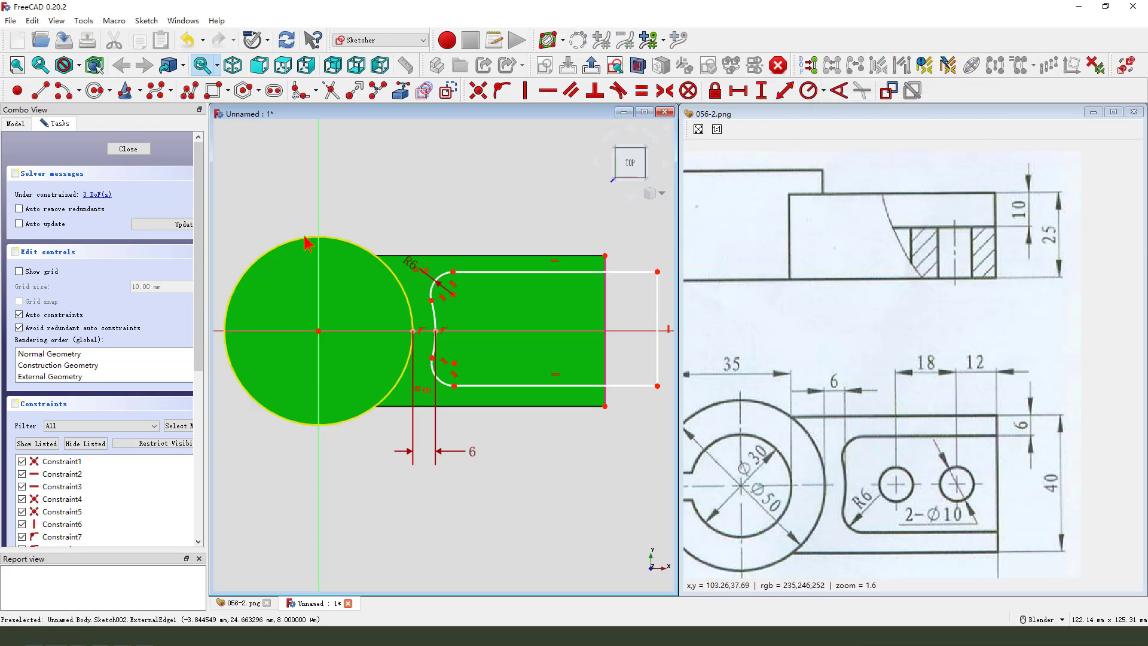
{"action": "left_click_drag", "start_coordinate": [402, 269], "coordinate": [386, 226]}
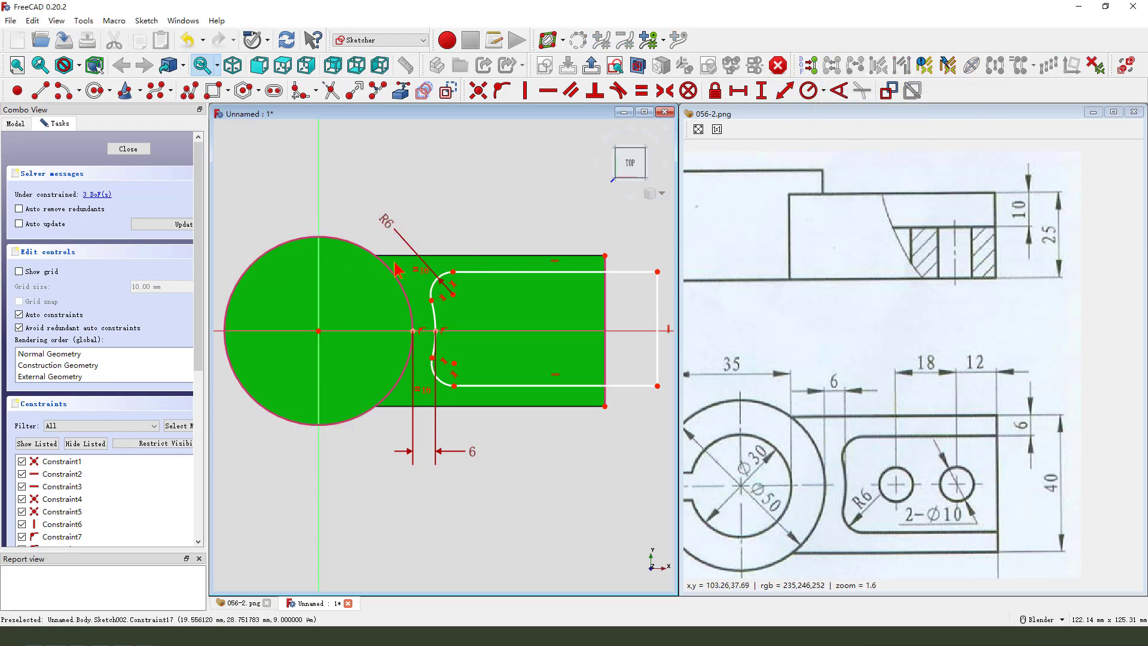
Constrain the vertical distance between the recess's upper outer corner and the arm's upper end corner to 6 mm.
{"action": "scroll", "coordinate": [393, 263], "scroll_direction": "down", "scroll_amount": 1}
{"action": "scroll", "coordinate": [383, 276], "scroll_direction": "down", "scroll_amount": 1}
{"action": "scroll", "coordinate": [565, 263], "scroll_direction": "up", "scroll_amount": 1}
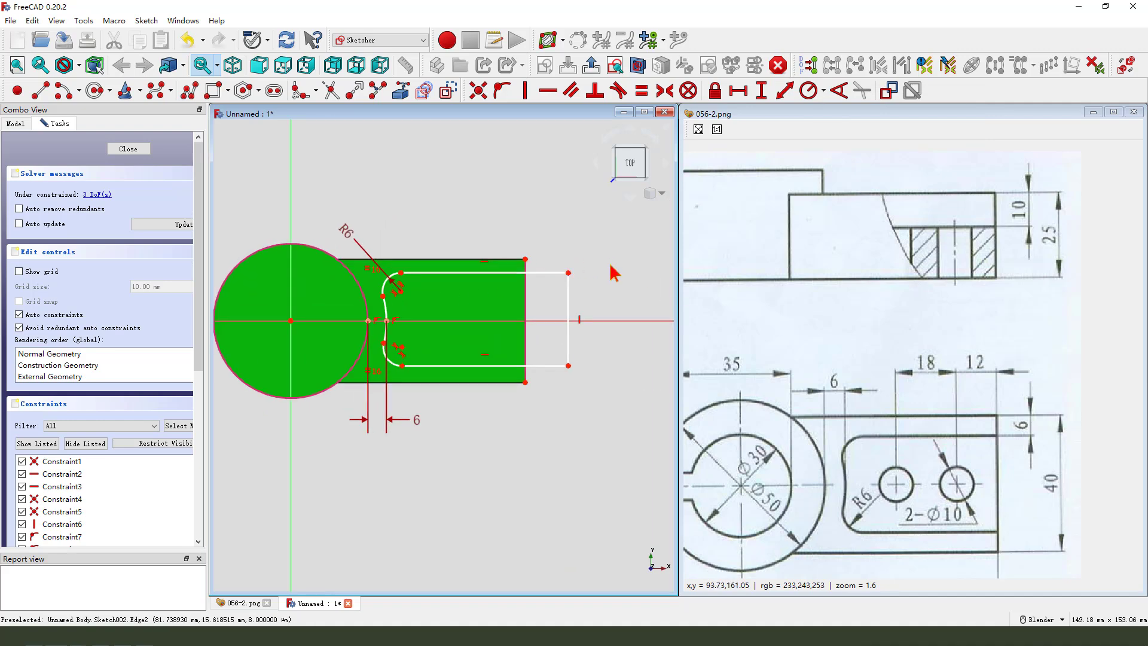
{"action": "left_click", "coordinate": [568, 273]}
{"action": "left_click", "coordinate": [761, 90]}
{"action": "key", "text": "Return"}
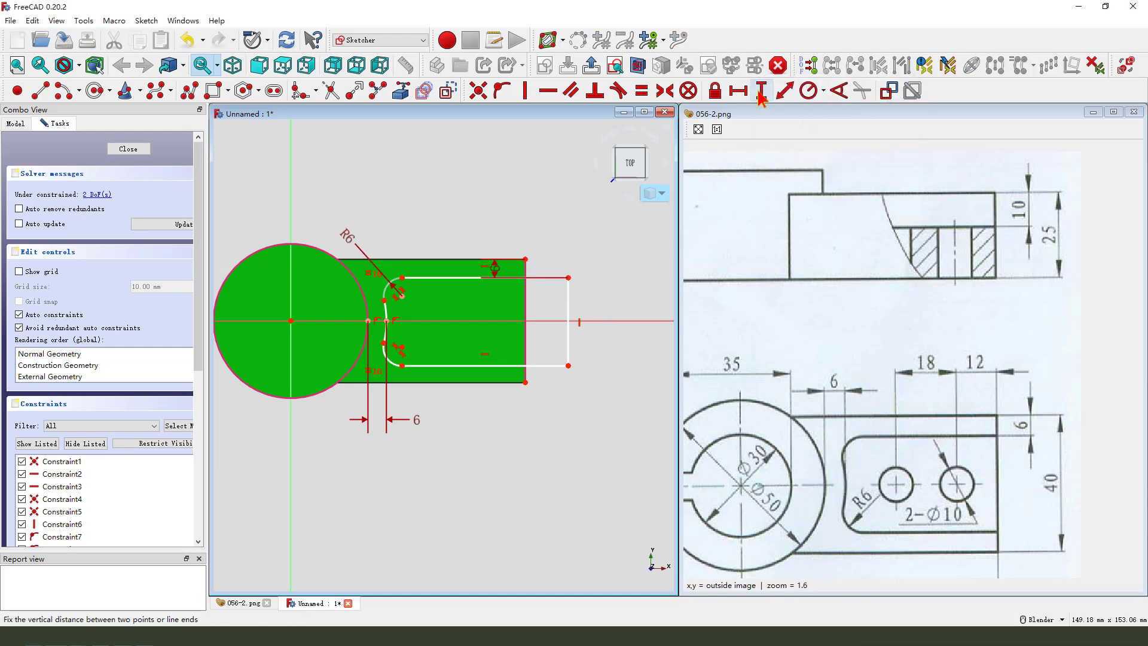
Constrain the horizontal distance between the recess's upper outer corner and the arm's upper end corner, keeping the drawn value.
{"action": "left_click", "coordinate": [569, 278]}
{"action": "left_click", "coordinate": [525, 260], "text": "ctrl"}
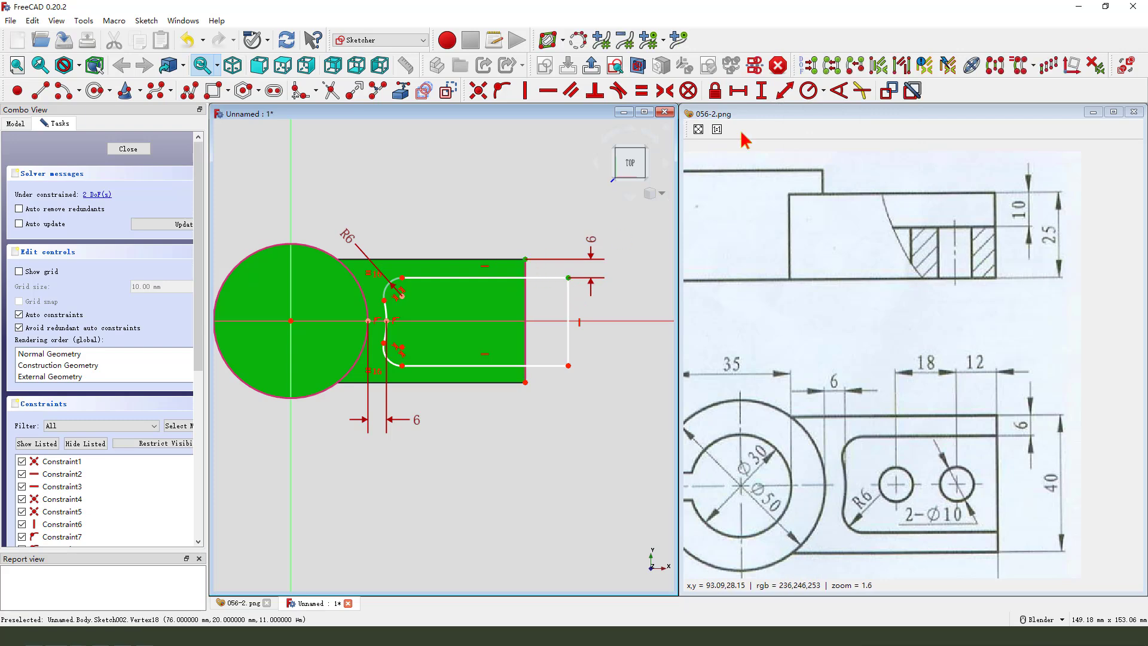
{"action": "left_click", "coordinate": [739, 91]}
{"action": "left_click", "coordinate": [814, 163]}
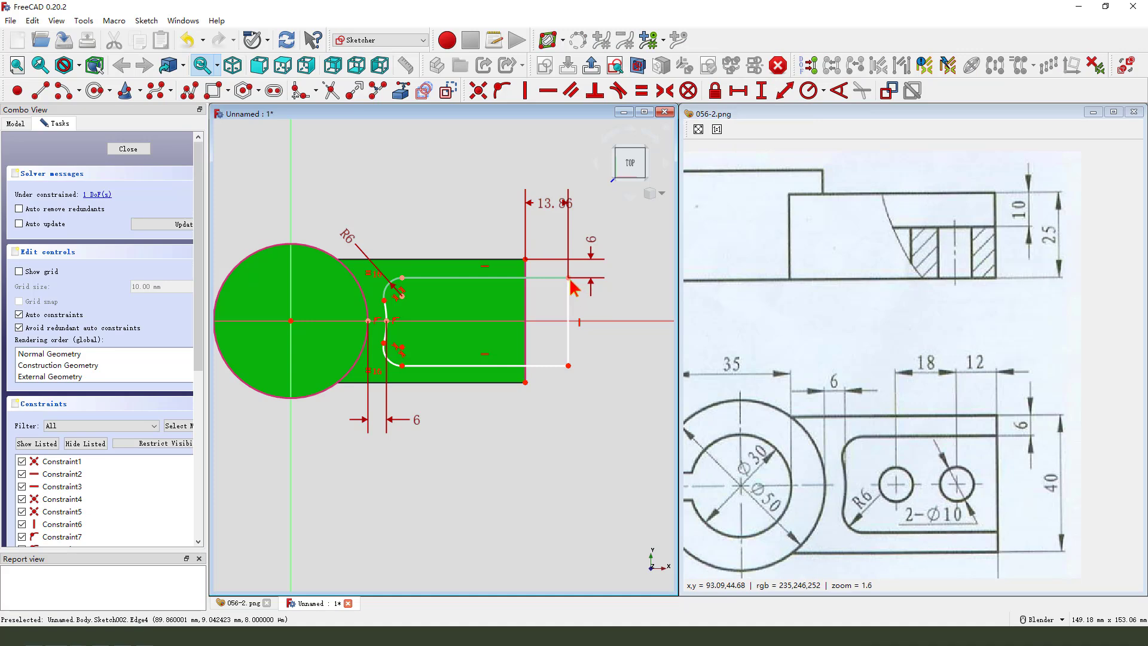
Make the recess end line's endpoints symmetric about the horizontal axis and delete the redundant vertical constraint, Constraint6.
{"action": "left_click", "coordinate": [574, 318]}
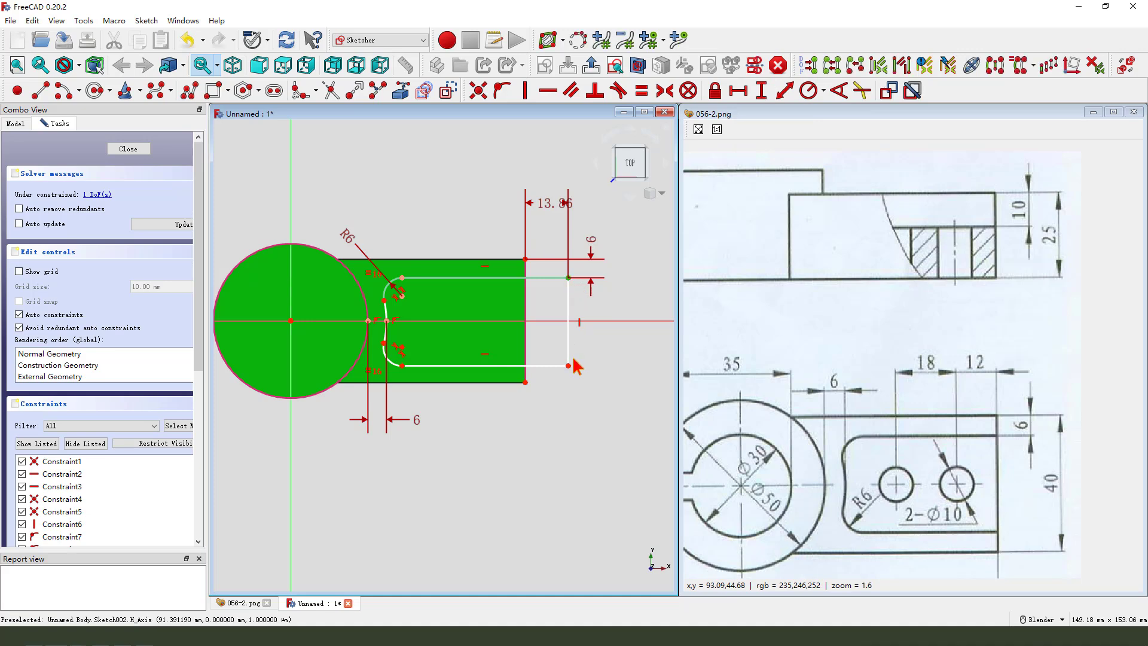
{"action": "left_click", "coordinate": [598, 321]}
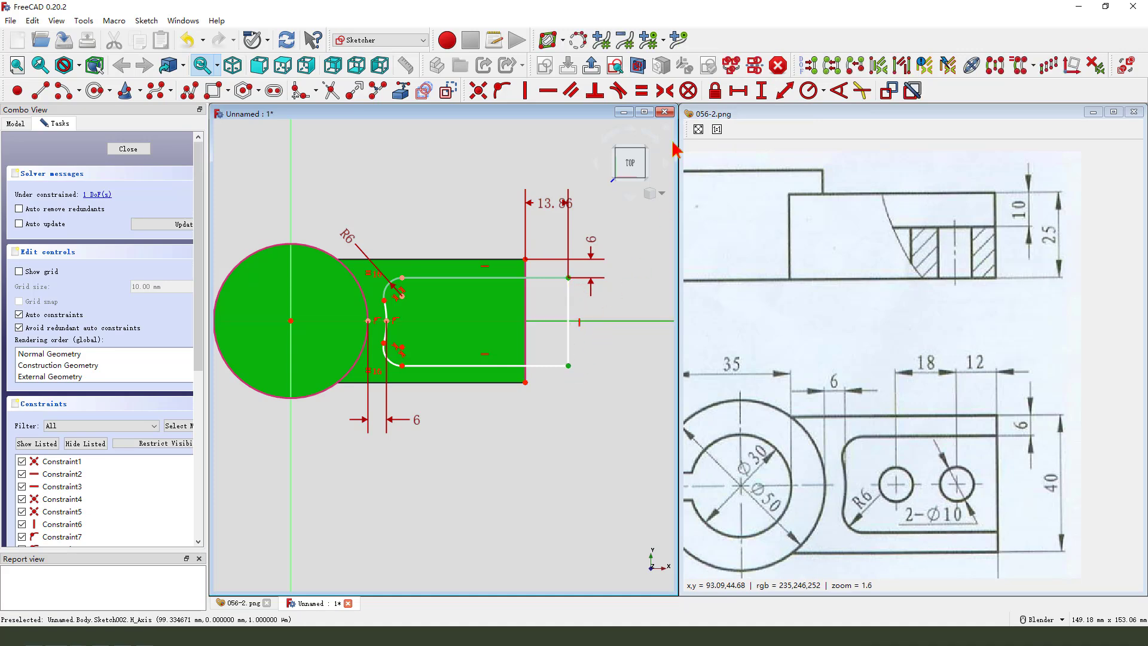
{"action": "left_click", "coordinate": [665, 92]}
{"action": "left_click", "coordinate": [103, 195]}
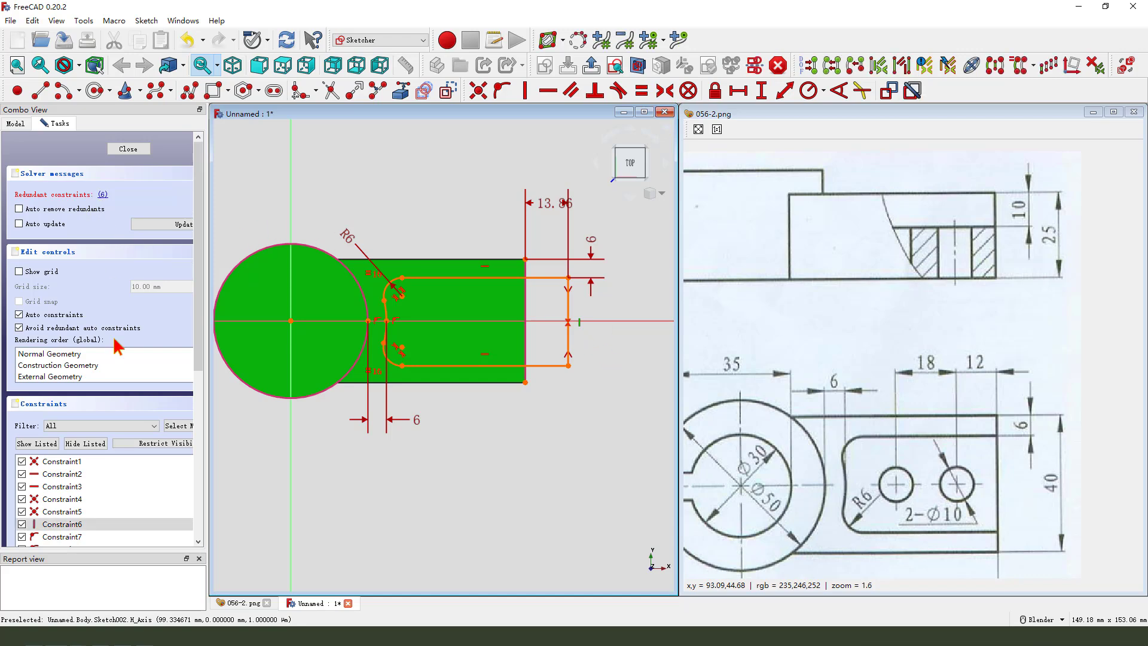
{"action": "left_click_drag", "start_coordinate": [150, 486], "coordinate": [98, 516]}
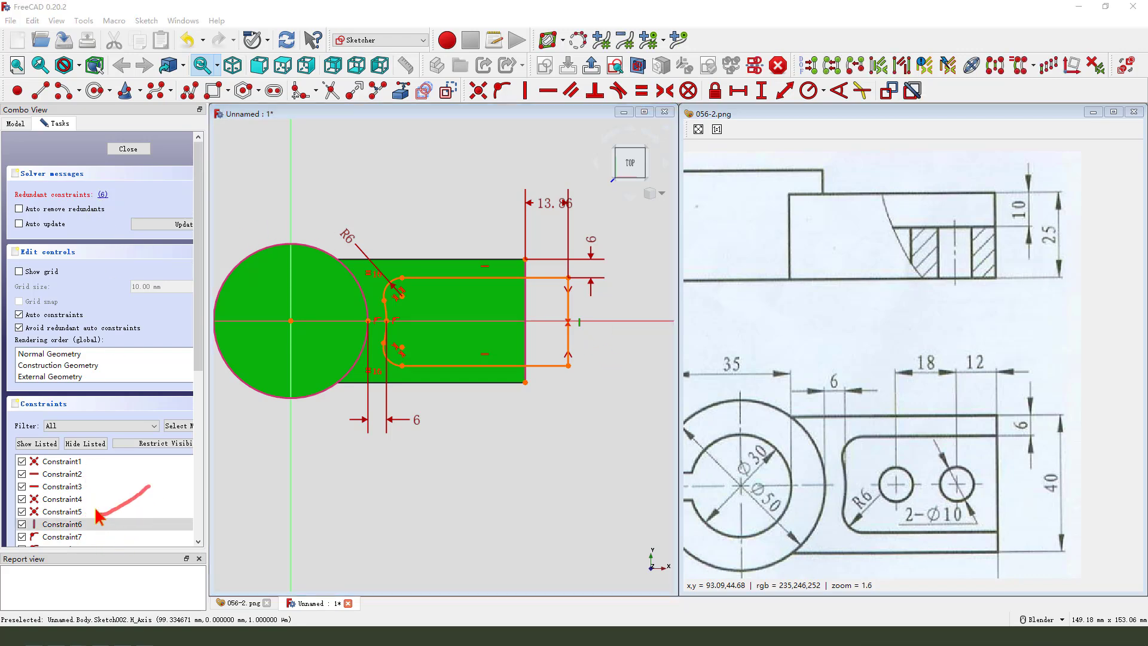
{"action": "key", "text": "Delete"}
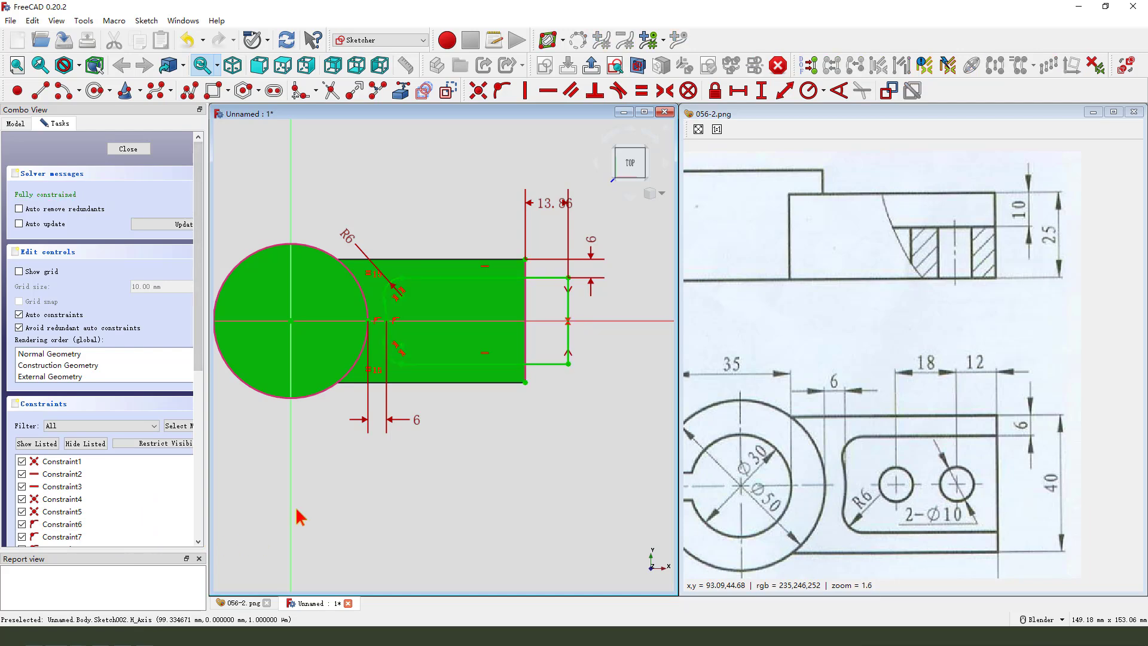
Finish the recess sketch and set up a Pocket from it with two dimensions, a 60 mm length and reversed direction.
{"action": "scroll", "coordinate": [490, 422], "scroll_direction": "down", "scroll_amount": 1}
{"action": "scroll", "coordinate": [422, 418], "scroll_direction": "up", "scroll_amount": 1}
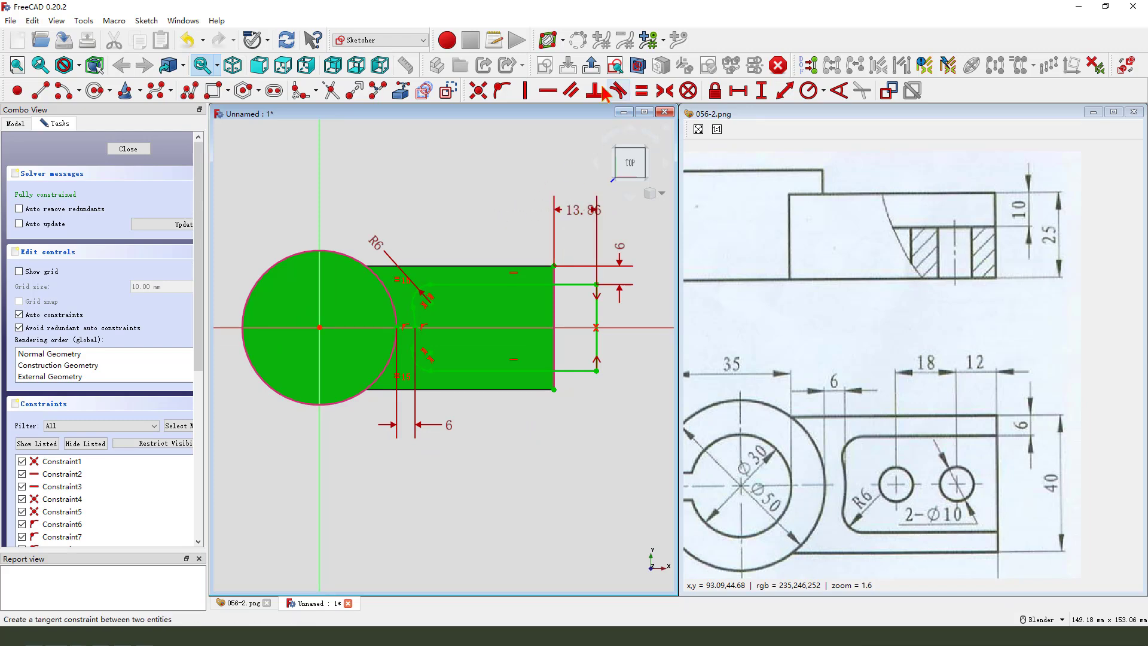
{"action": "left_click", "coordinate": [591, 66]}
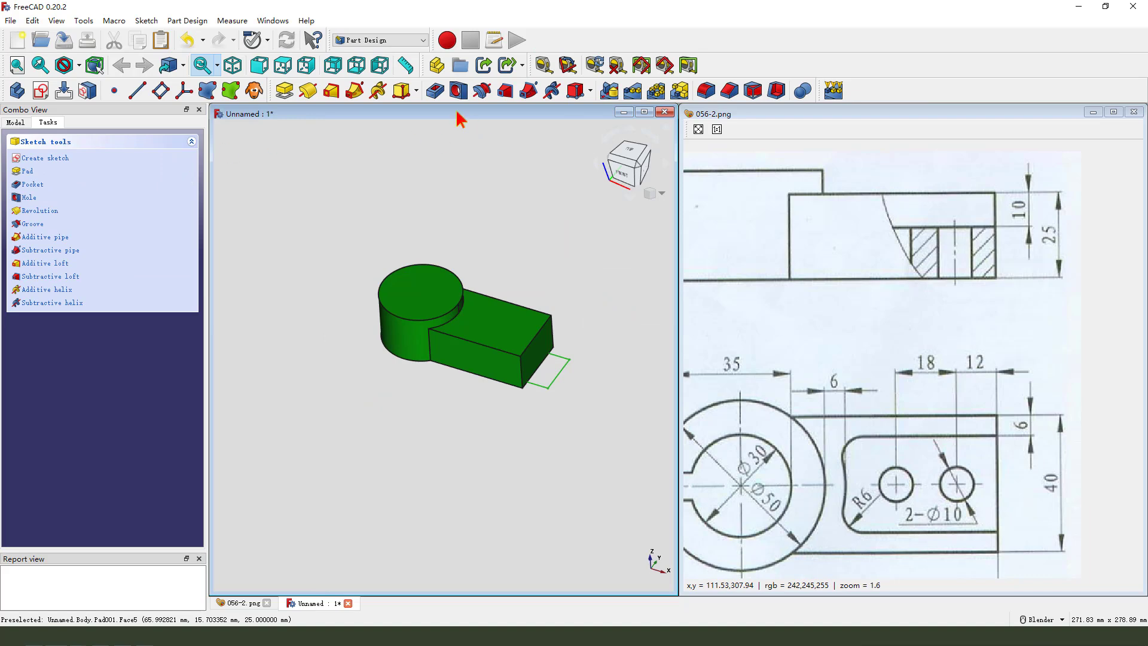
{"action": "left_click", "coordinate": [434, 91]}
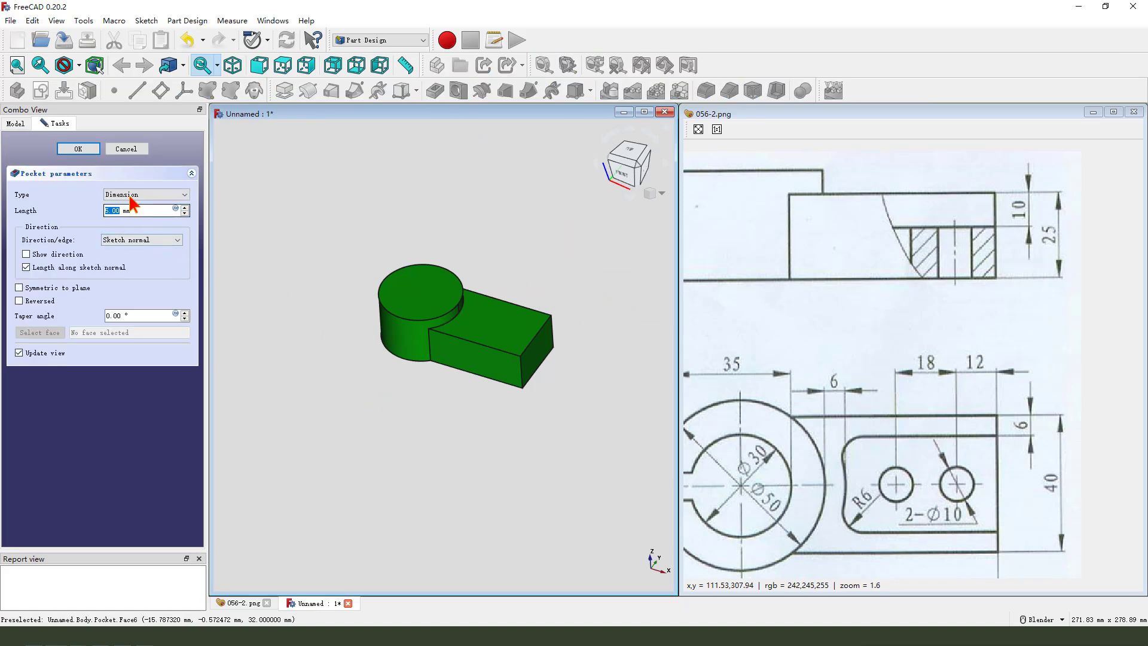
{"action": "left_click", "coordinate": [140, 196]}
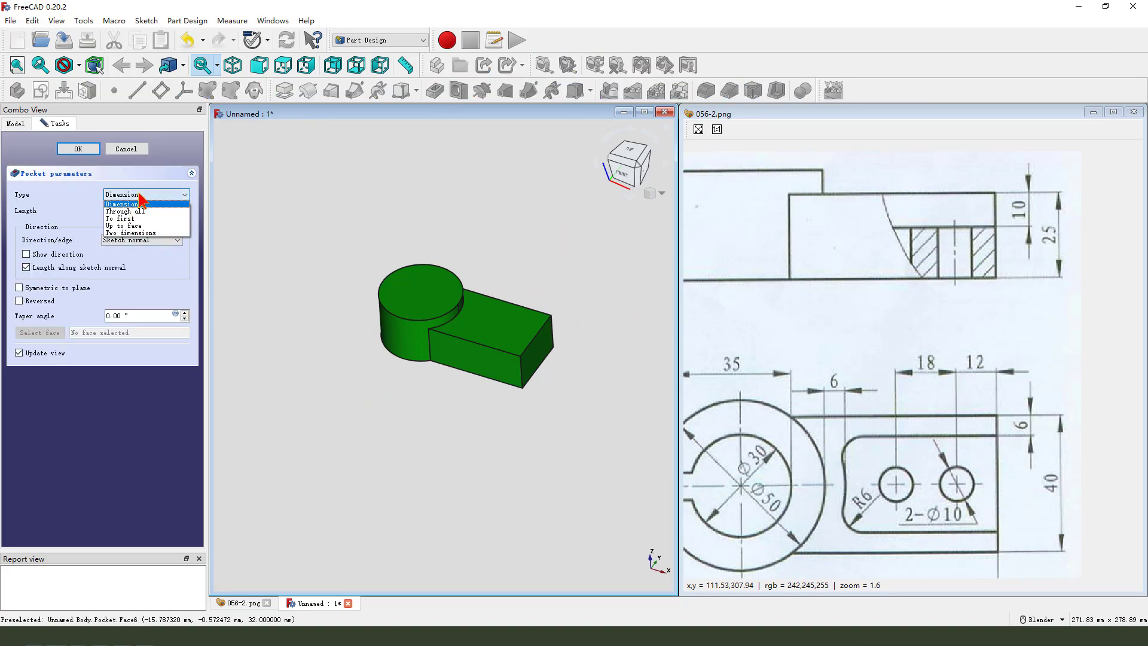
{"action": "left_click", "coordinate": [141, 233]}
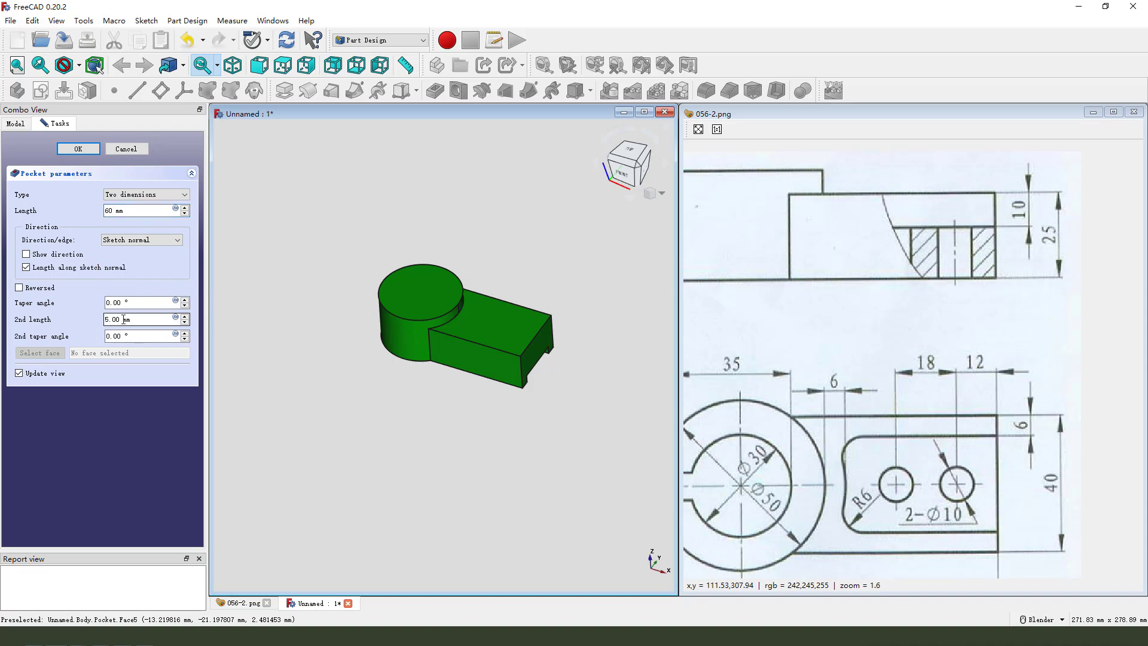
{"action": "left_click", "coordinate": [28, 289]}
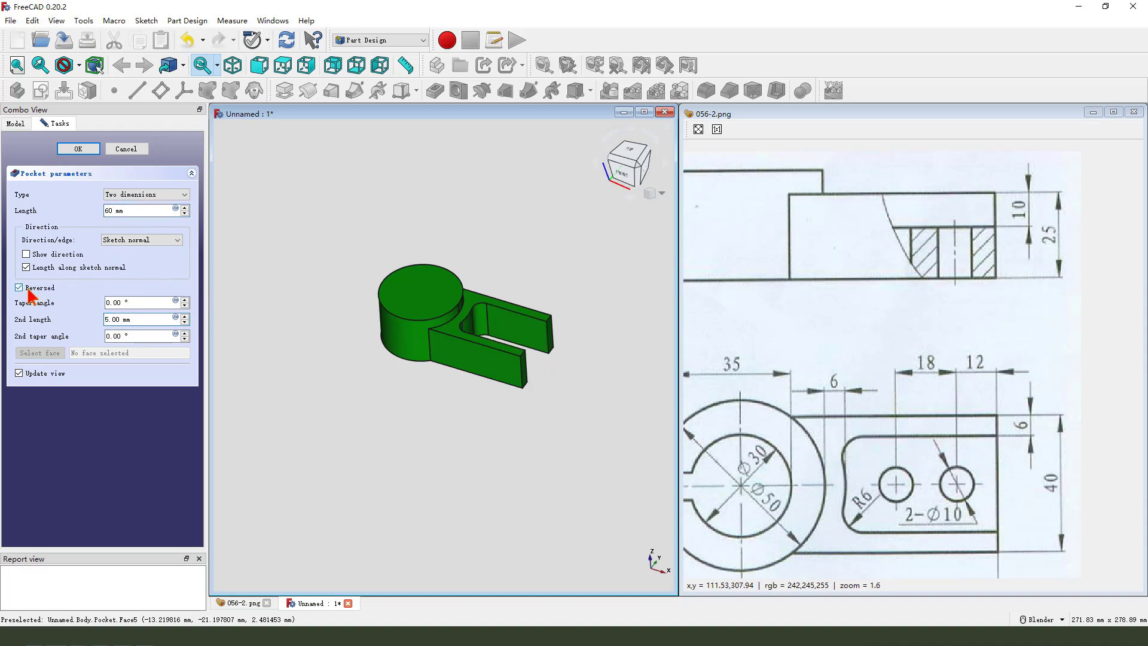
Set the pocket's second length to -15 mm and accept the pocket.
{"action": "double_click", "coordinate": [119, 321]}
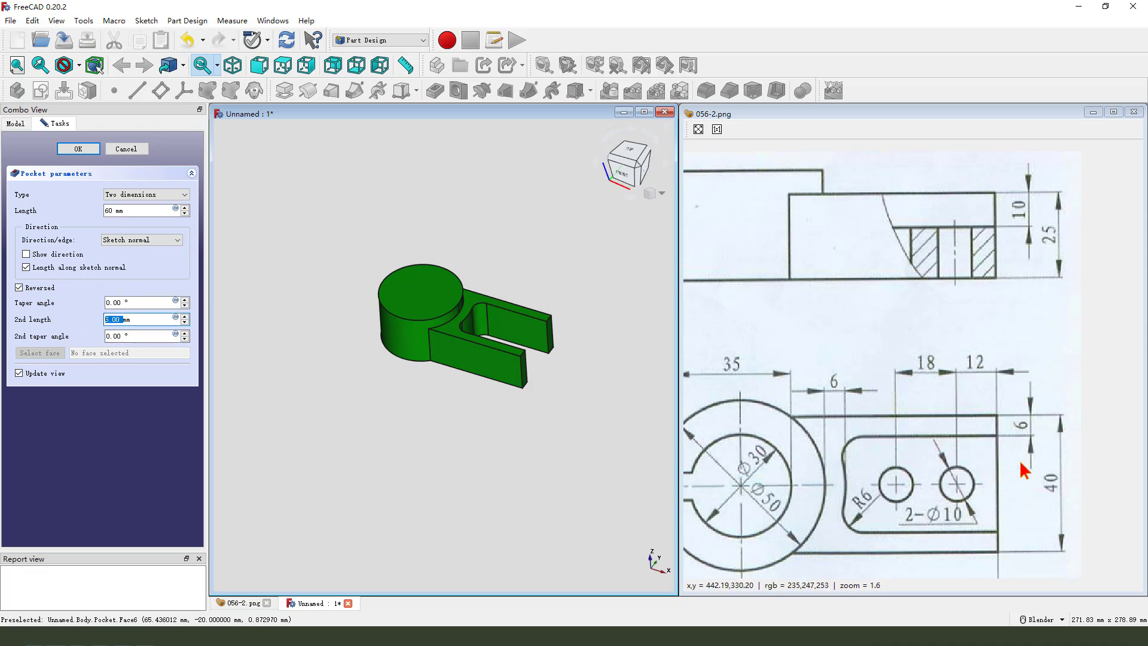
{"action": "left_click_drag", "start_coordinate": [1045, 221], "coordinate": [1053, 226]}
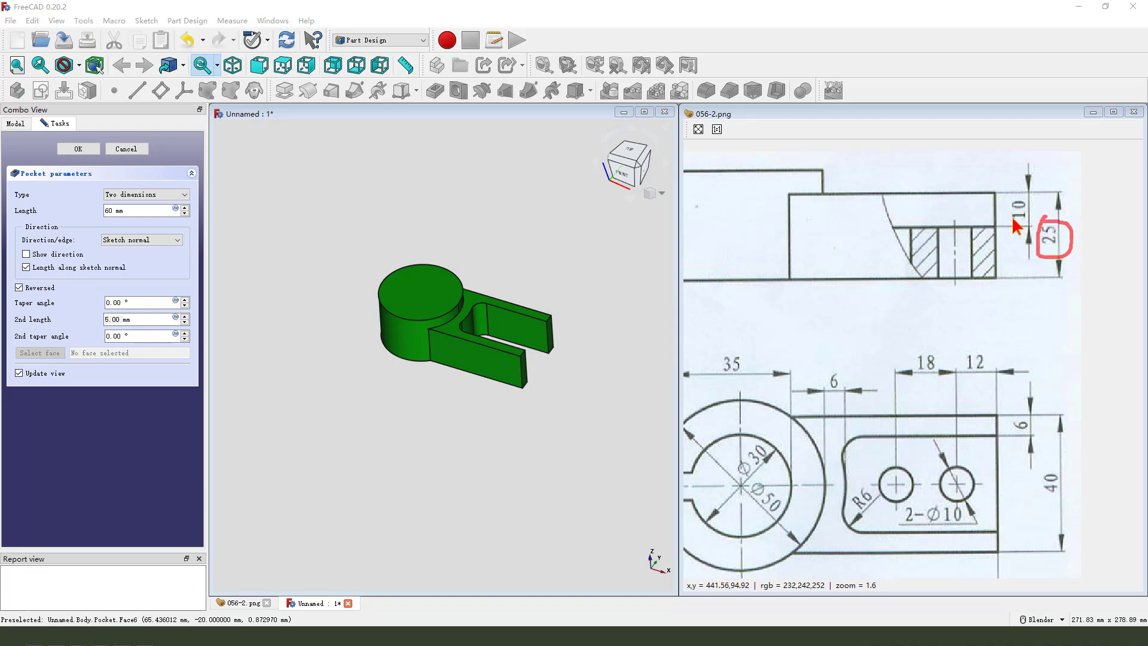
{"action": "double_click", "coordinate": [125, 320]}
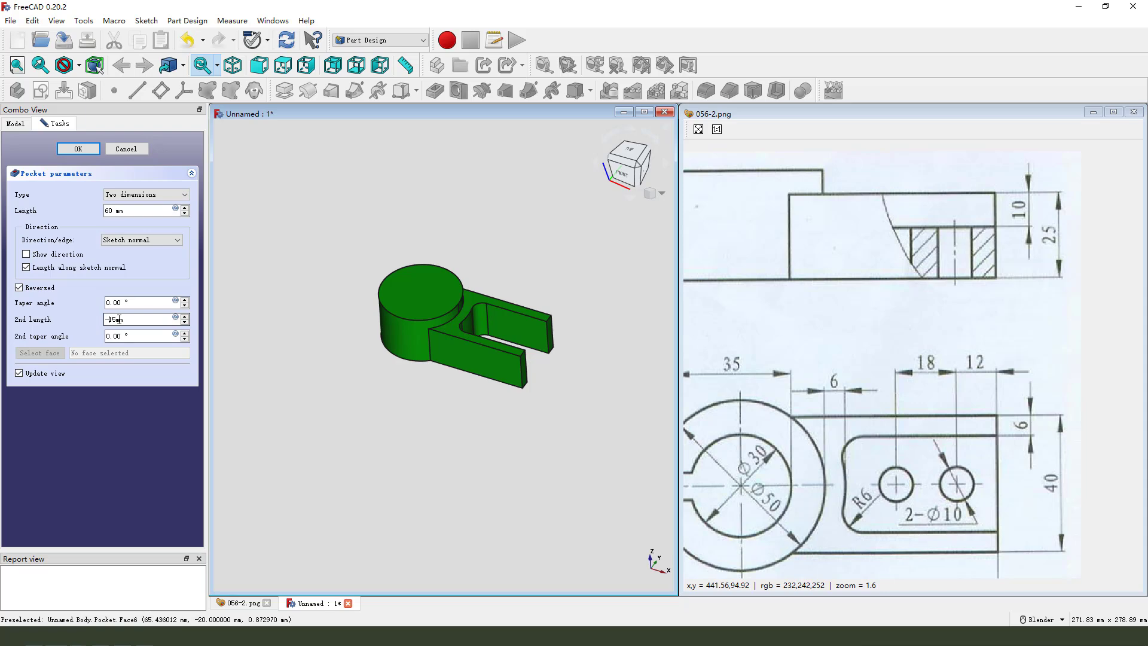
{"action": "middle_click_drag", "start_coordinate": [594, 361], "coordinate": [580, 317]}
{"action": "left_click_drag", "start_coordinate": [589, 296], "coordinate": [532, 307]}
{"action": "mouse_move", "coordinate": [449, 343]}
{"action": "left_mouse_down"}
{"action": "mouse_move", "coordinate": [87, 341]}
{"action": "mouse_move", "coordinate": [194, 299]}
{"action": "mouse_move", "coordinate": [91, 359]}
{"action": "left_mouse_up"}
{"action": "key", "text": "Escape"}
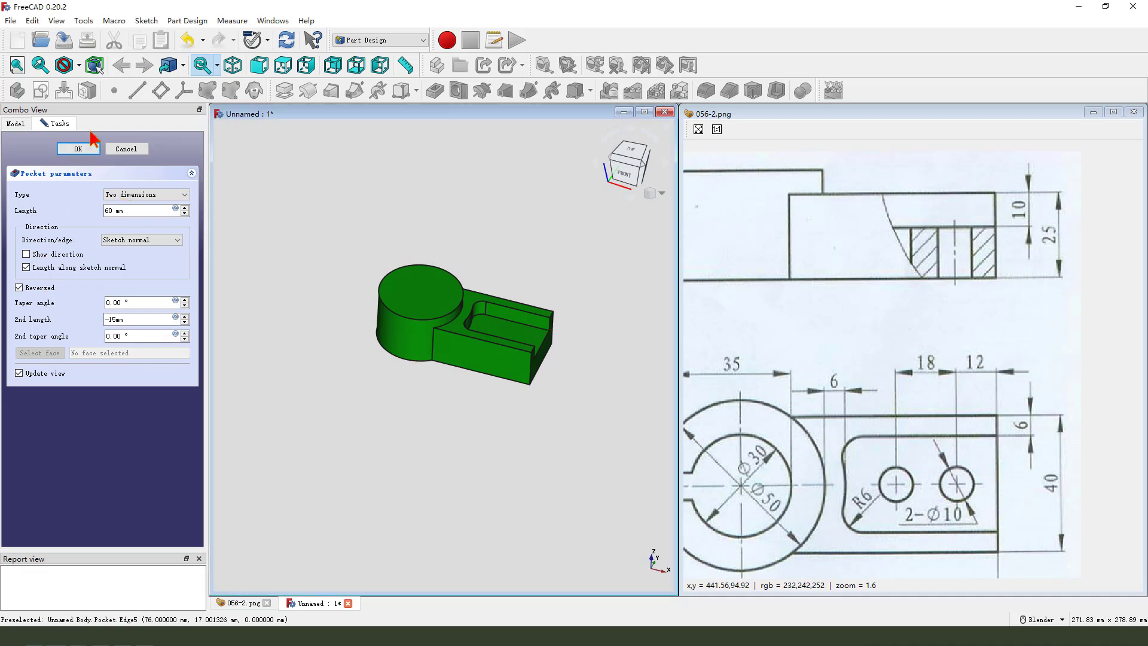
{"action": "left_click", "coordinate": [77, 149]}
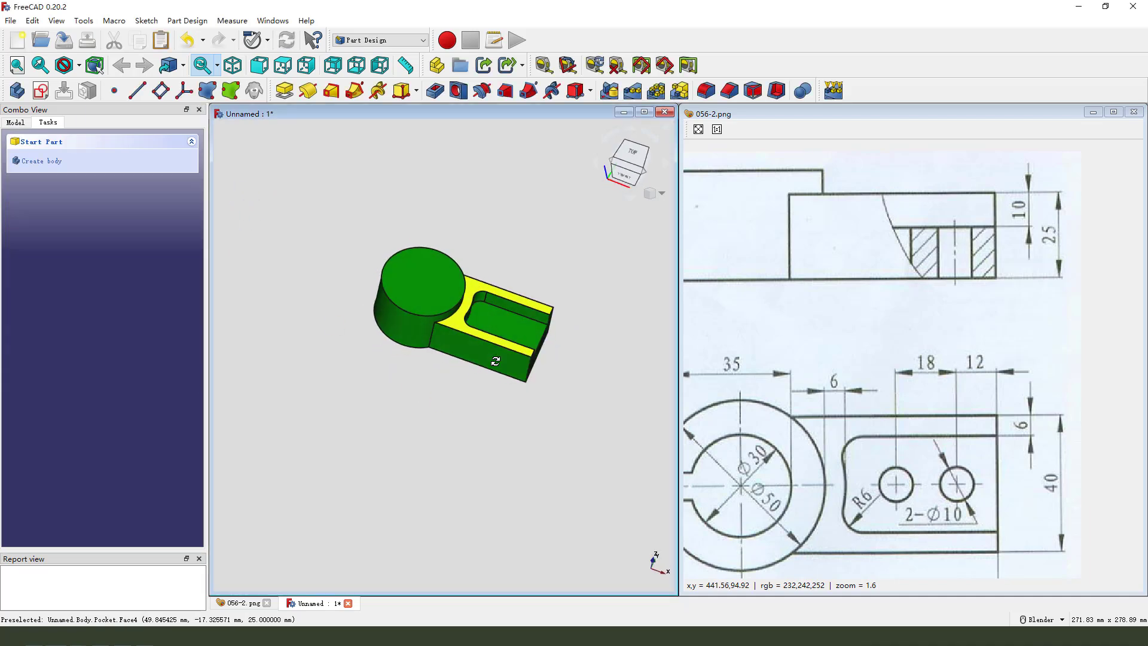
Create a new sketch on the XY plane and section the view at the sketch plane.
{"action": "middle_click_drag", "start_coordinate": [832, 378], "coordinate": [904, 349]}
{"action": "mouse_move", "coordinate": [763, 419]}
{"action": "left_mouse_down"}
{"action": "mouse_move", "coordinate": [807, 393]}
{"action": "mouse_move", "coordinate": [766, 489]}
{"action": "mouse_move", "coordinate": [754, 409]}
{"action": "left_mouse_up"}
{"action": "key", "text": "Escape"}
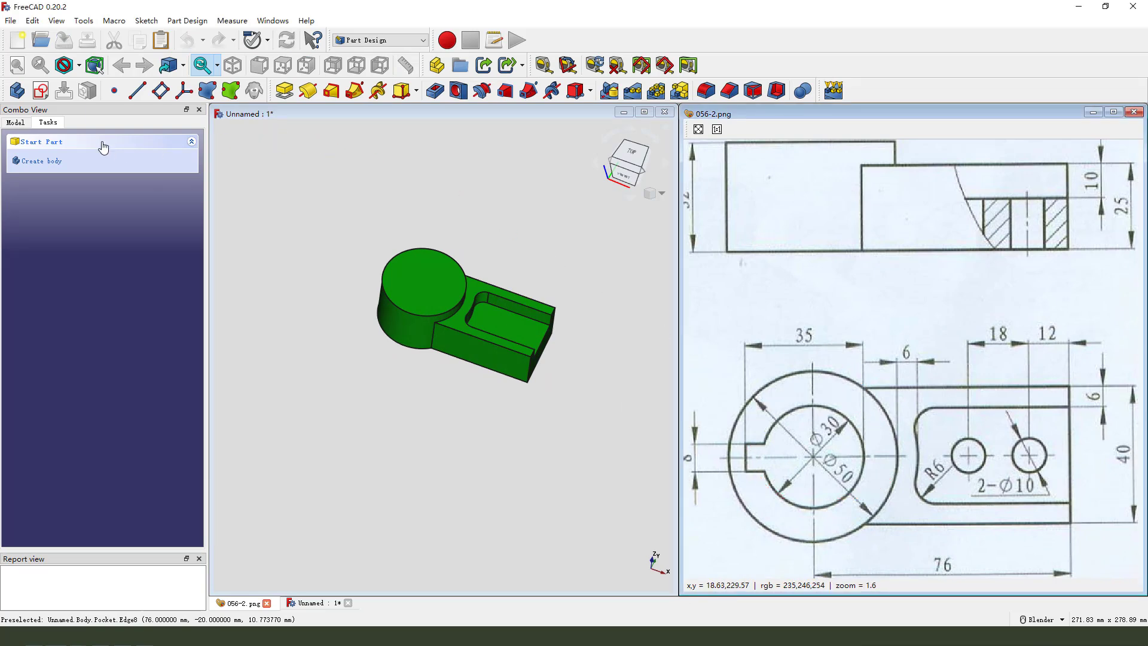
{"action": "left_click", "coordinate": [40, 90]}
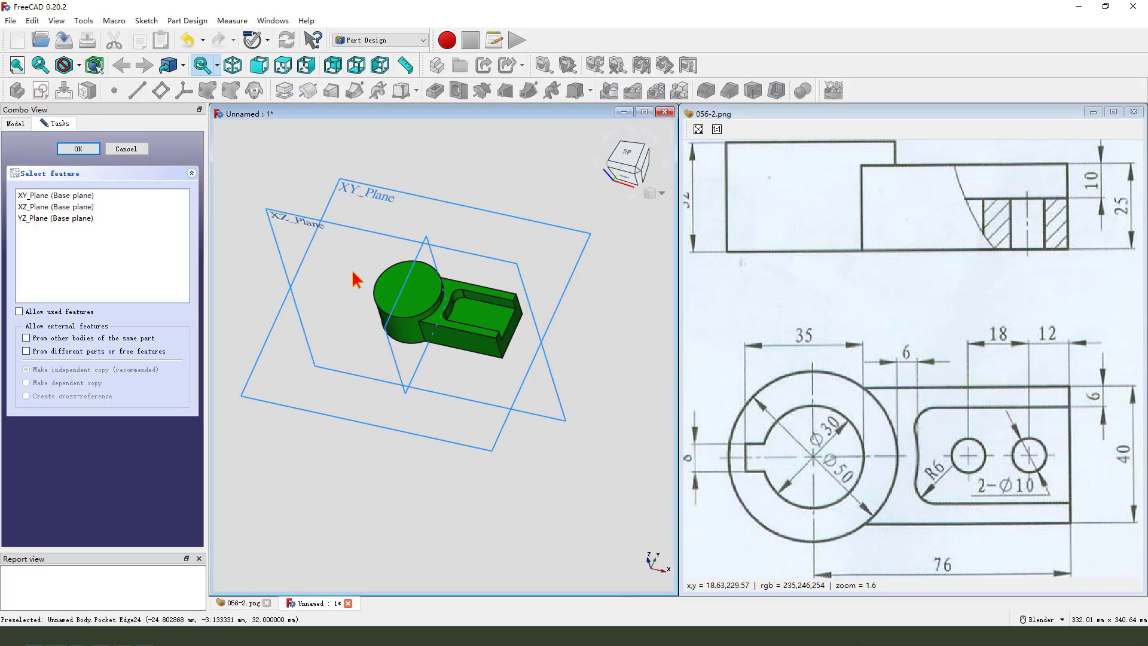
{"action": "left_click", "coordinate": [356, 196]}
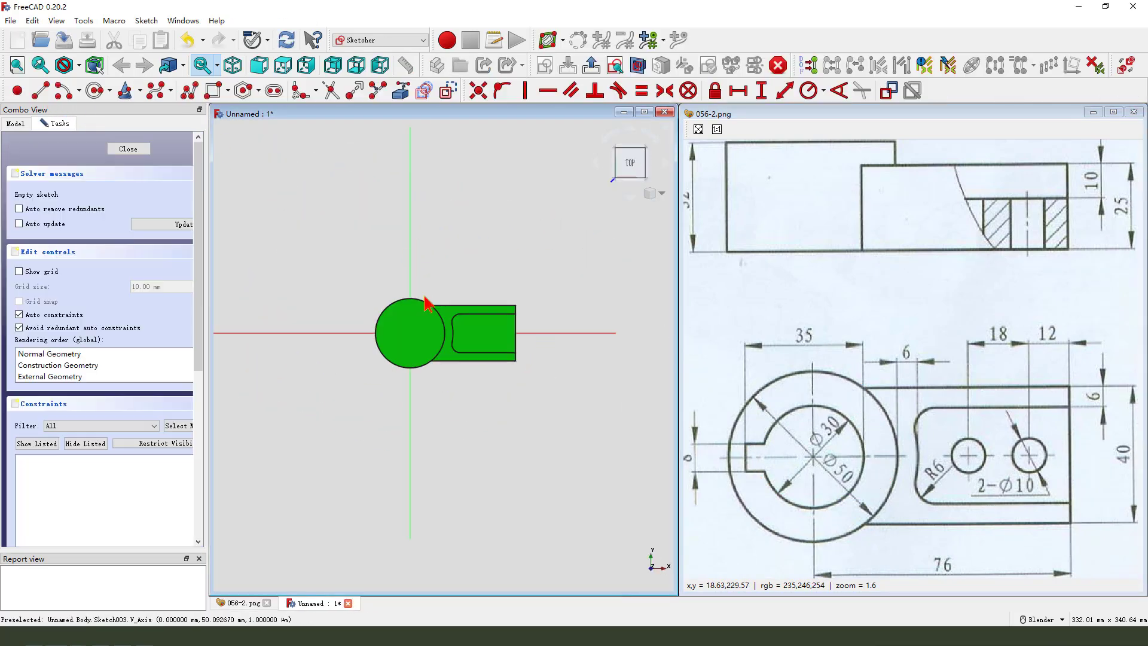
{"action": "left_click", "coordinate": [638, 67]}
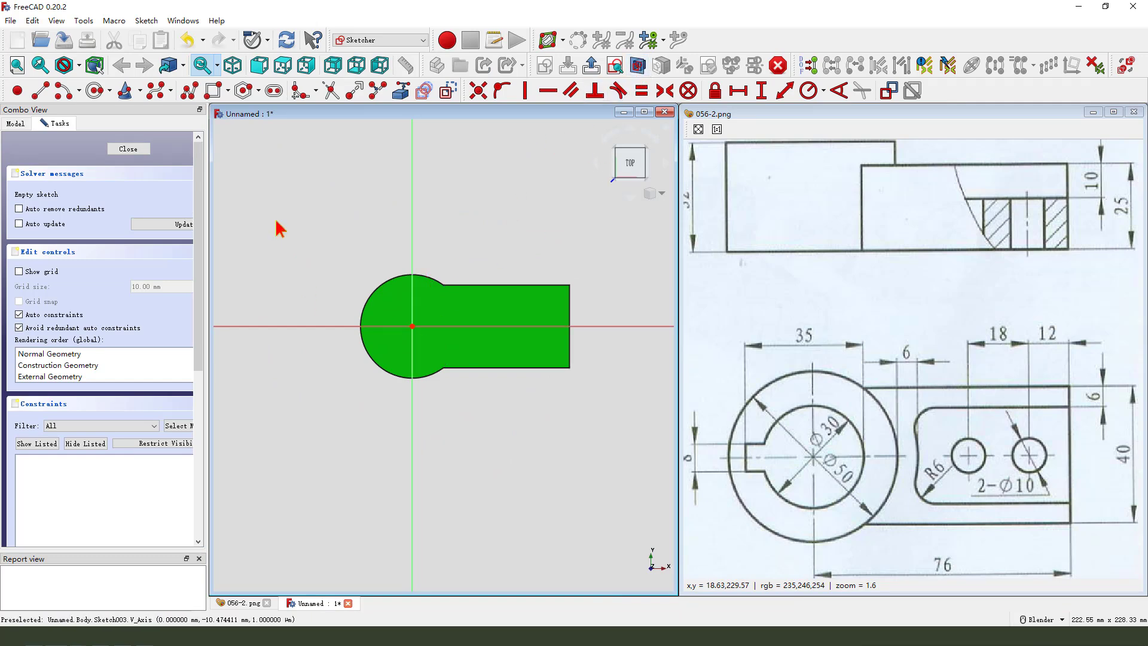
Draw a circle about 27 mm in diameter at the origin and a rectangle about 11 x 10 mm crossing its side opposite the arm.
{"action": "left_click", "coordinate": [96, 90]}
{"action": "left_click", "coordinate": [412, 326]}
{"action": "left_click", "coordinate": [433, 343]}
{"action": "scroll", "coordinate": [454, 307], "scroll_direction": "up", "scroll_amount": 2}
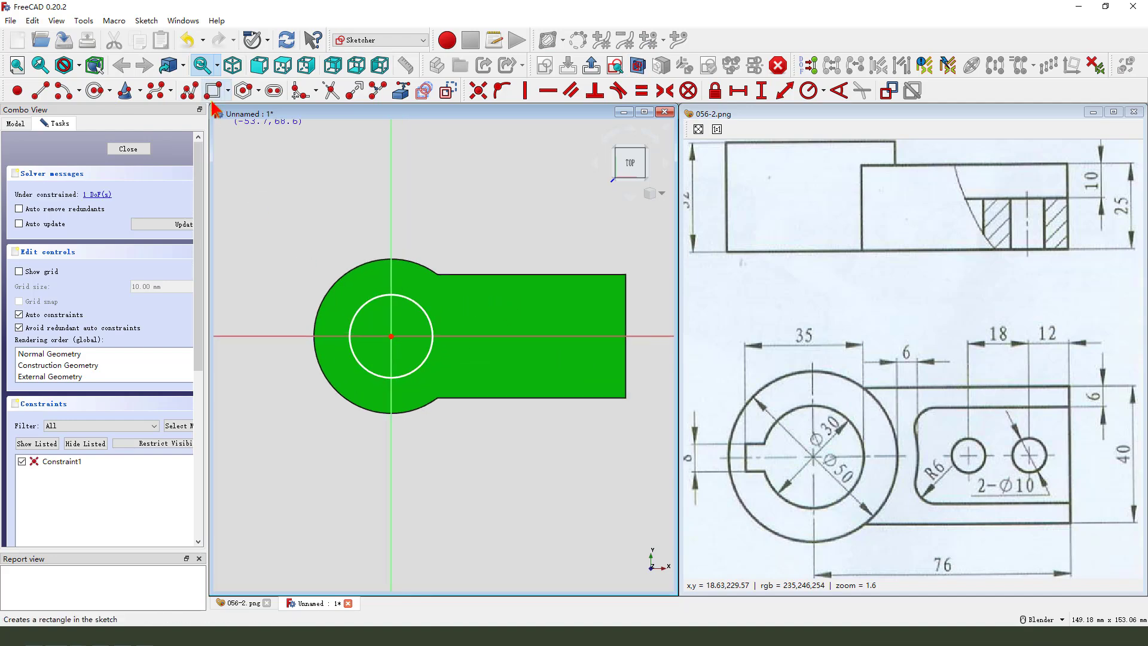
{"action": "scroll", "coordinate": [337, 328], "scroll_direction": "up", "scroll_amount": 2}
{"action": "left_click", "coordinate": [336, 318]}
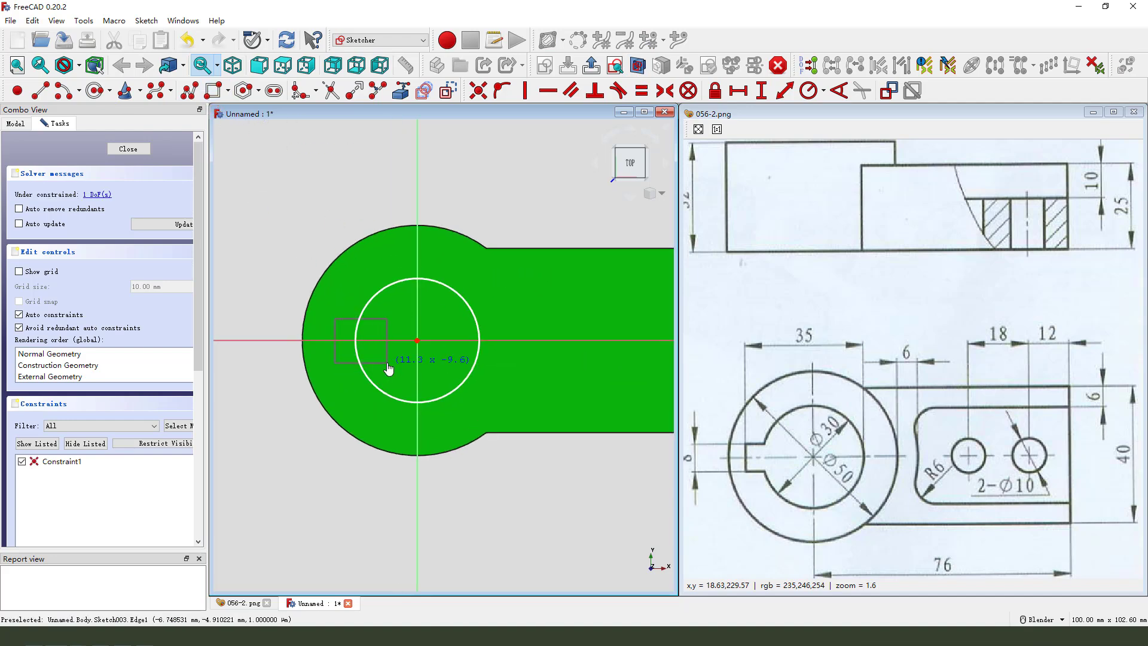
{"action": "left_click", "coordinate": [387, 363]}
Trim the rectangle's lines inside the circle and the arc between them to form one keyhole-shaped outline.
{"action": "left_click", "coordinate": [330, 90]}
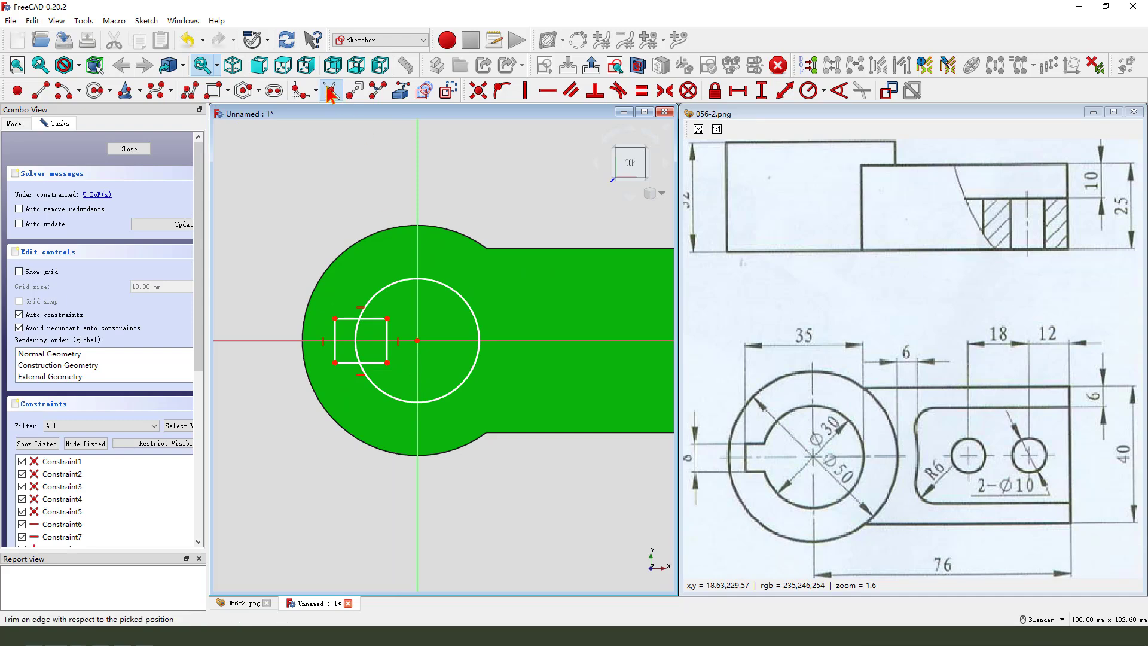
{"action": "scroll", "coordinate": [391, 337], "scroll_direction": "up", "scroll_amount": 1}
{"action": "left_click", "coordinate": [386, 338]}
{"action": "left_click", "coordinate": [368, 313]}
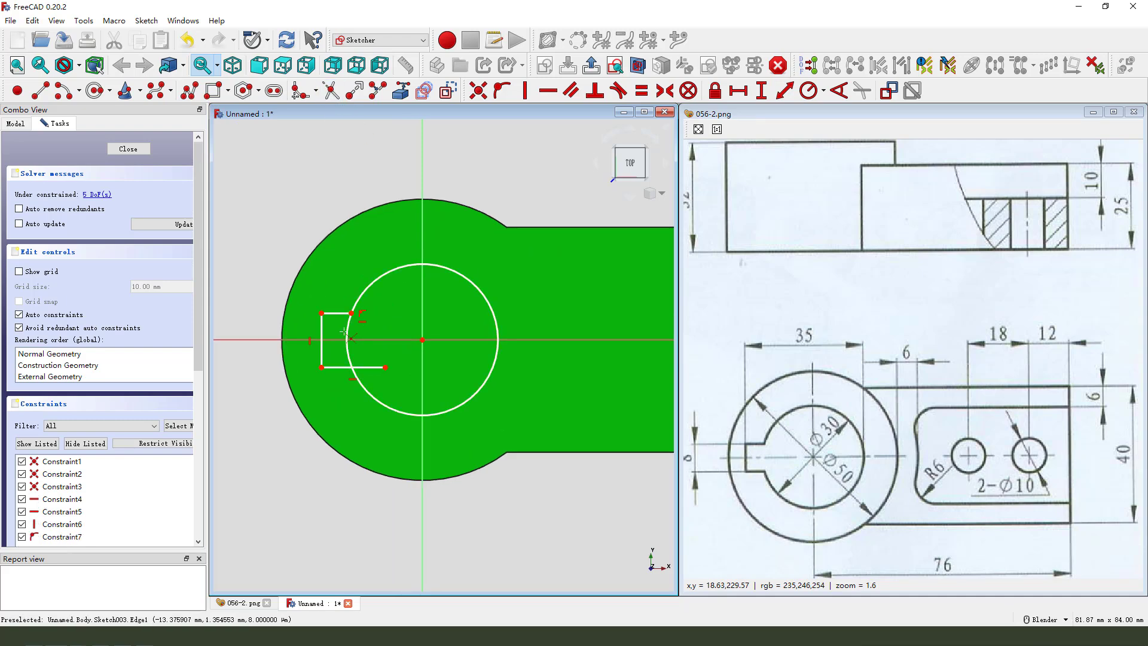
{"action": "left_click", "coordinate": [331, 91]}
{"action": "left_click", "coordinate": [348, 332]}
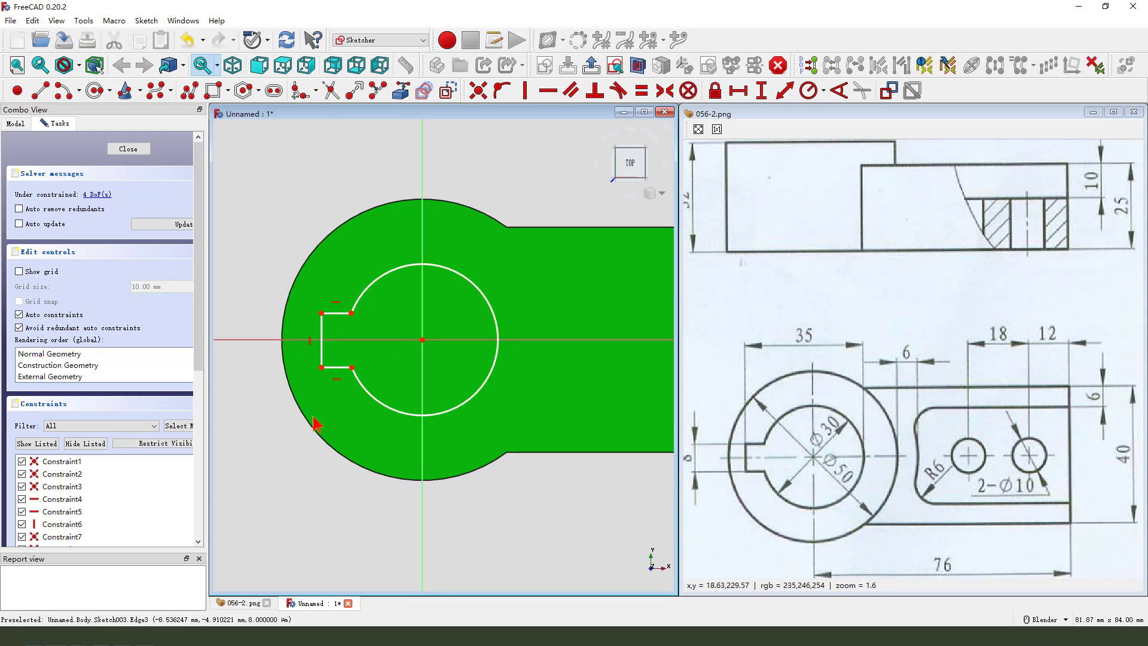
Make the keyway end line's endpoints symmetric about the horizontal axis and delete the redundant vertical constraint, Constraint6.
{"action": "right_click", "coordinate": [324, 338]}
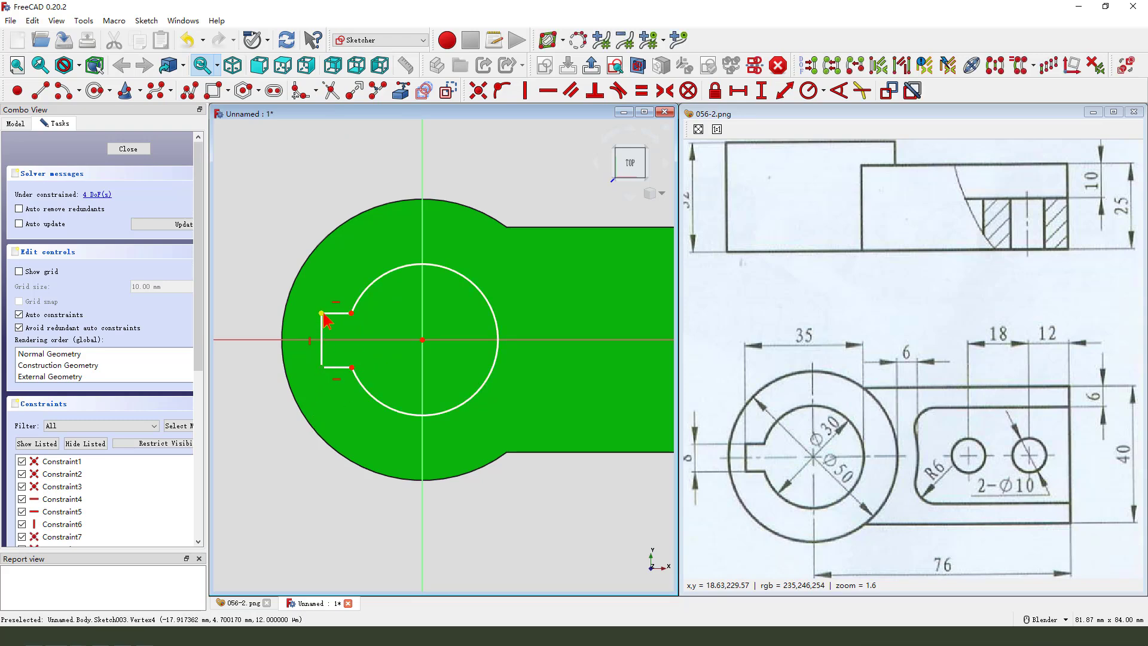
{"action": "left_click", "coordinate": [333, 339]}
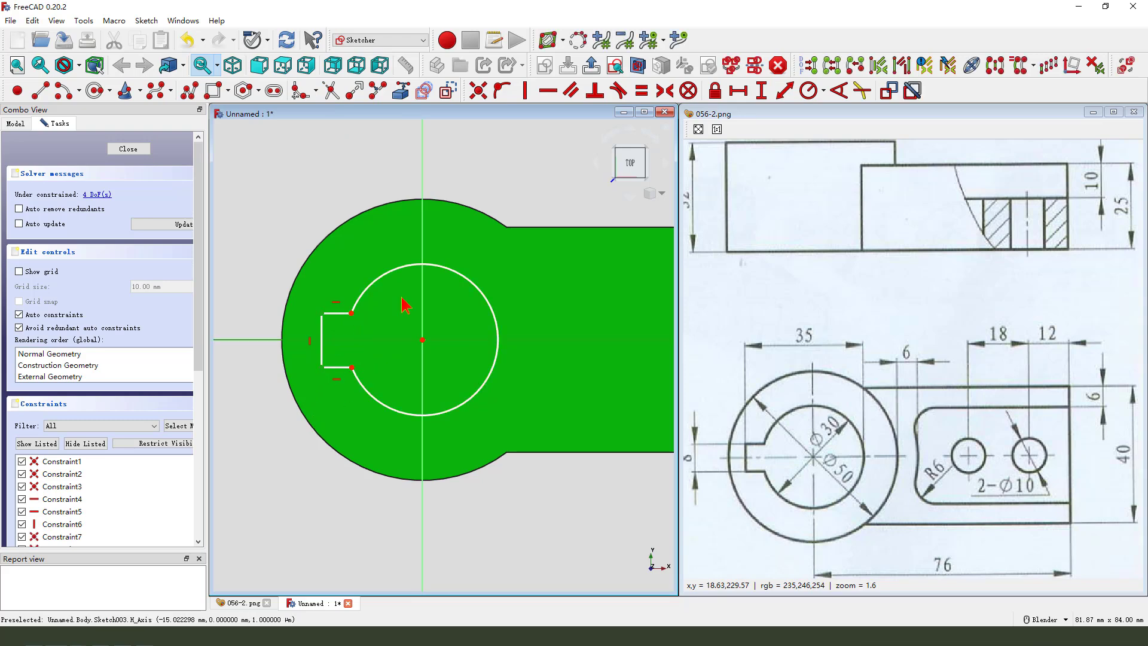
{"action": "left_click", "coordinate": [664, 91]}
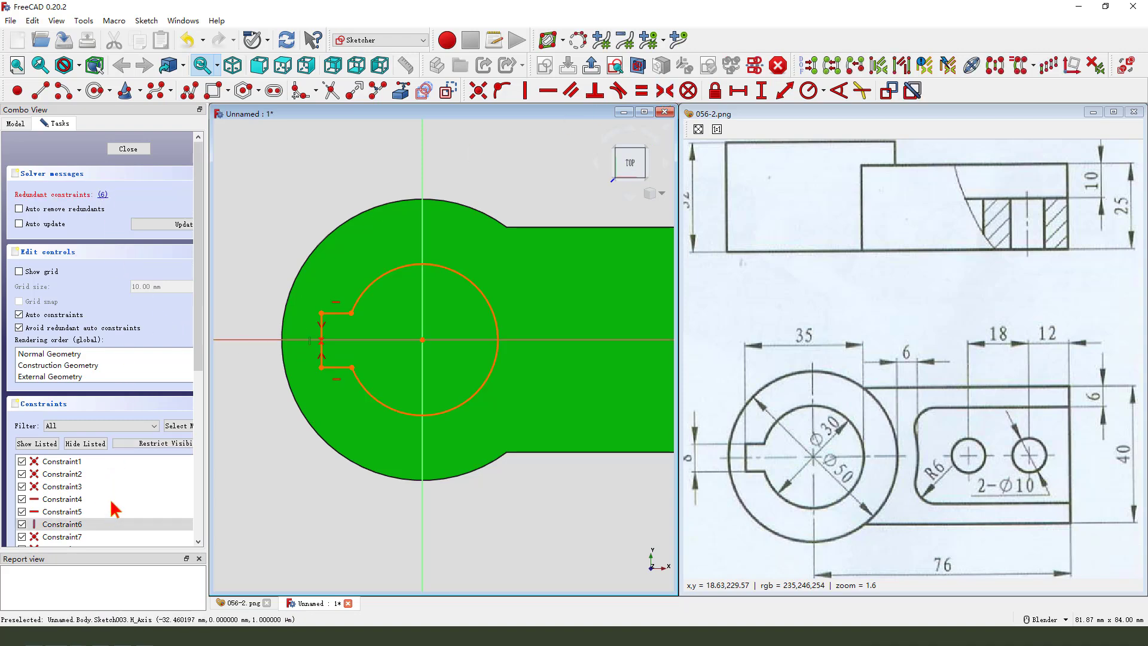
{"action": "left_click_drag", "start_coordinate": [43, 530], "coordinate": [104, 531]}
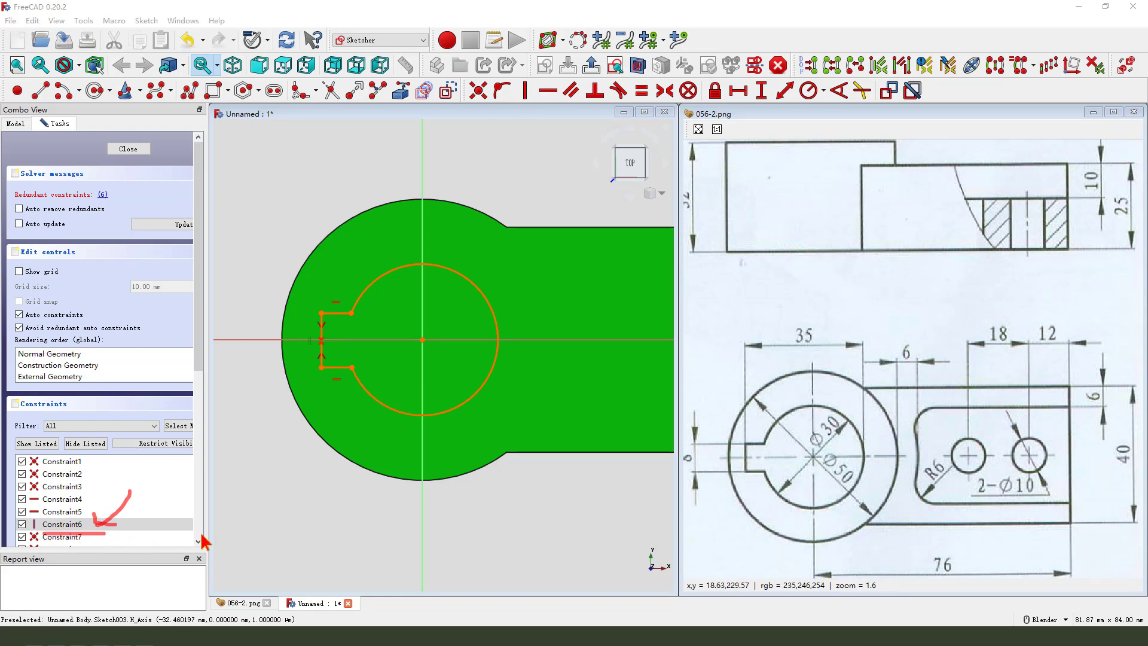
{"action": "key", "text": "Delete"}
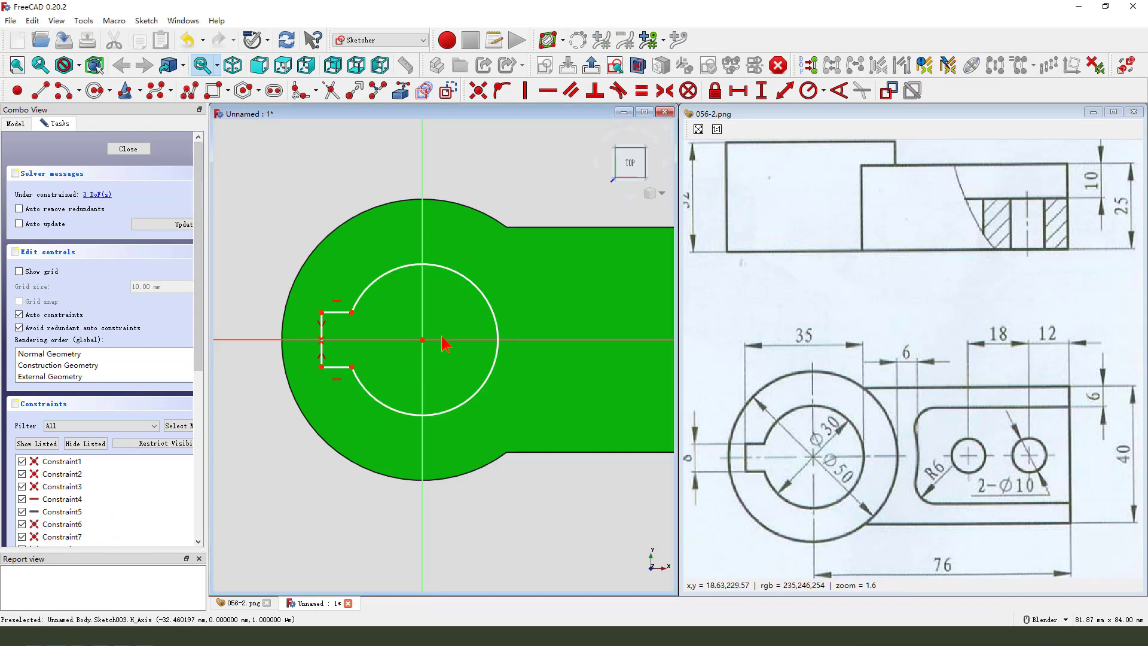
Constrain the bore circle's diameter to 30 mm.
{"action": "scroll", "coordinate": [439, 340], "scroll_direction": "down", "scroll_amount": 1}
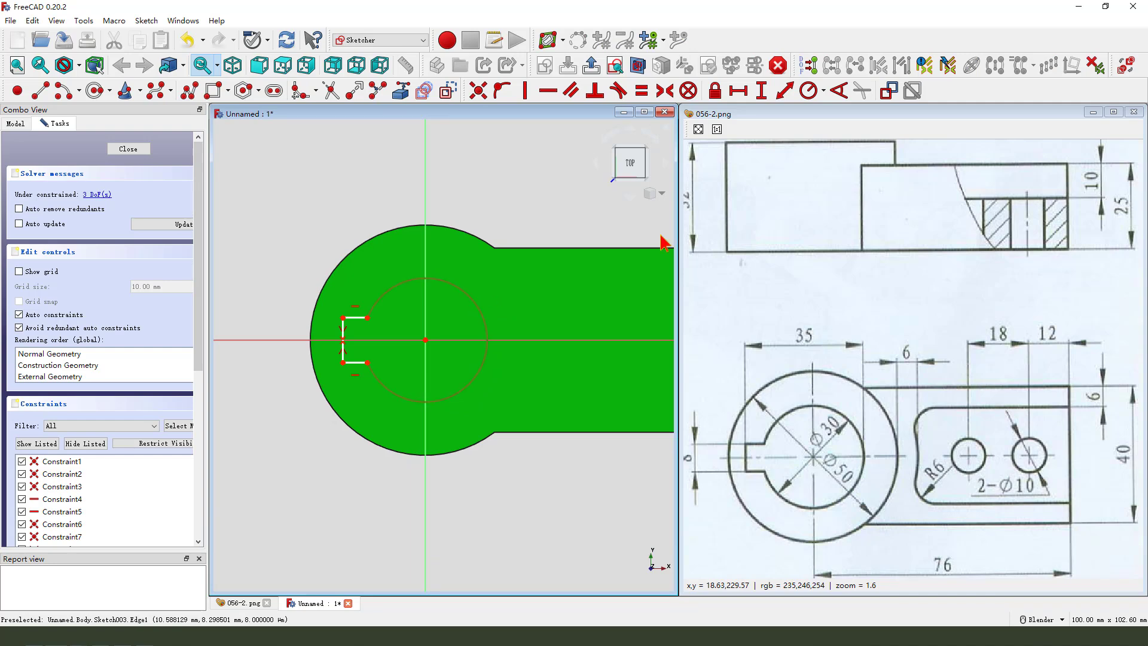
{"action": "left_click", "coordinate": [488, 305]}
{"action": "left_click", "coordinate": [824, 91]}
{"action": "left_click", "coordinate": [837, 123]}
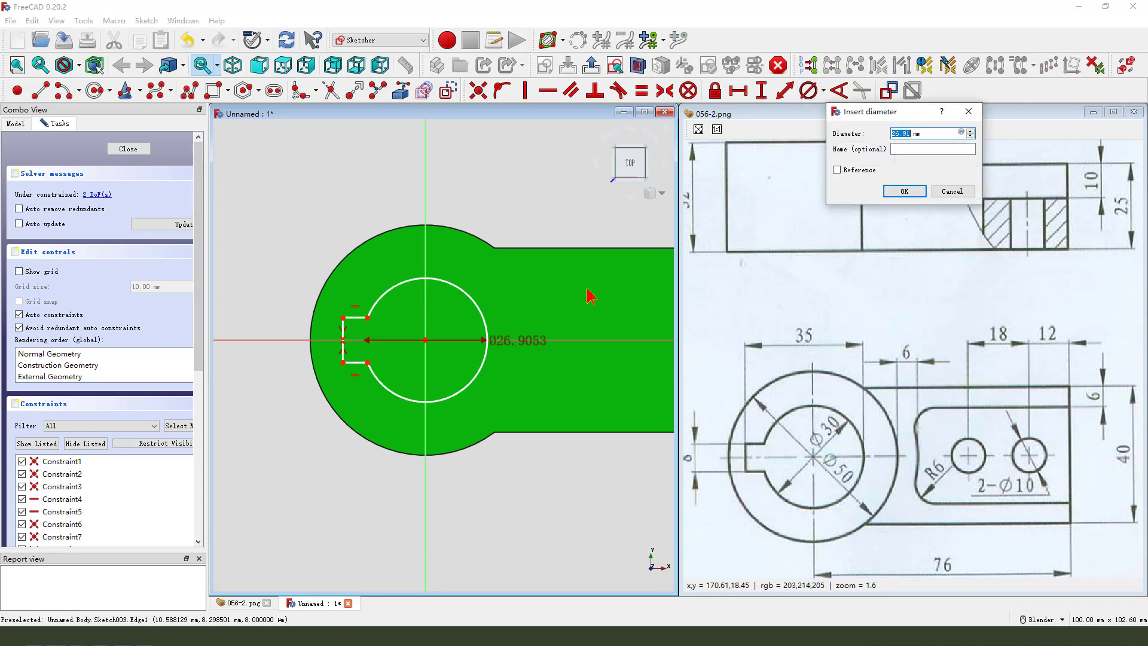
{"action": "type", "text": "30"}
{"action": "key", "text": "Return"}
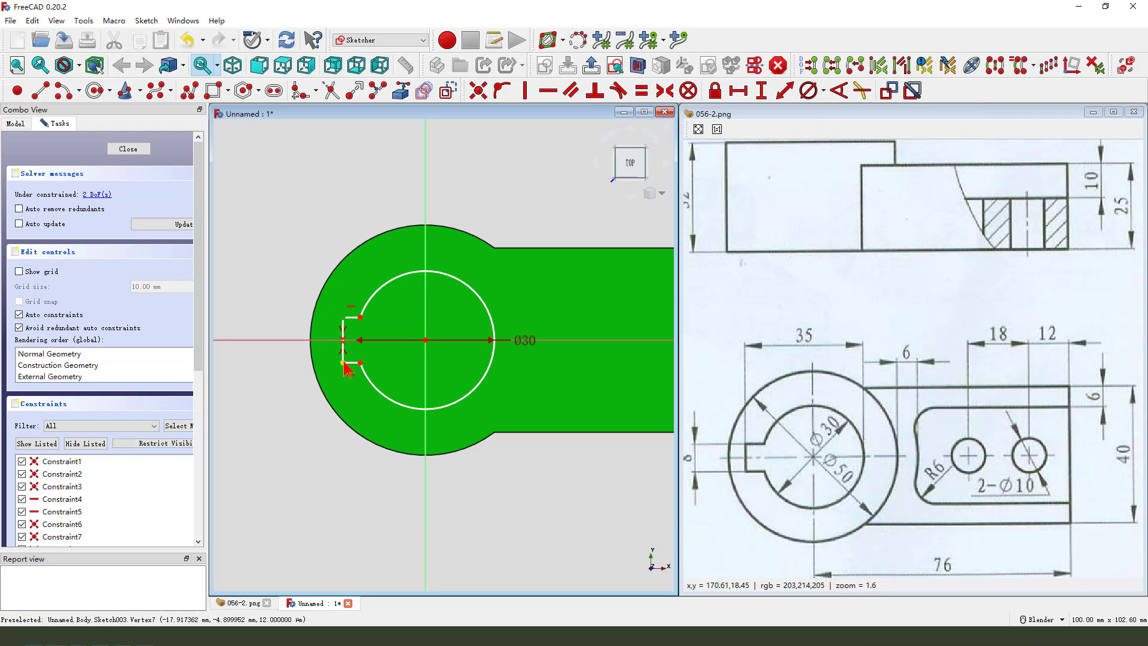
Constrain the keyway's vertical width to 8 mm.
{"action": "middle_click_drag", "start_coordinate": [810, 335], "coordinate": [865, 321]}
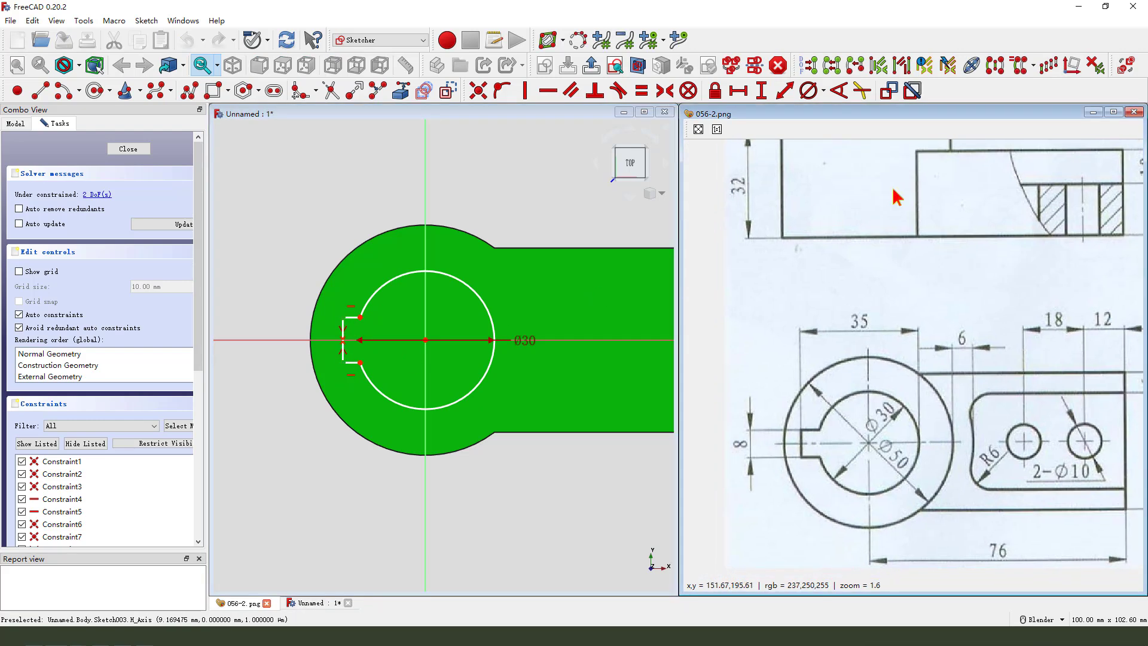
{"action": "left_click", "coordinate": [762, 92]}
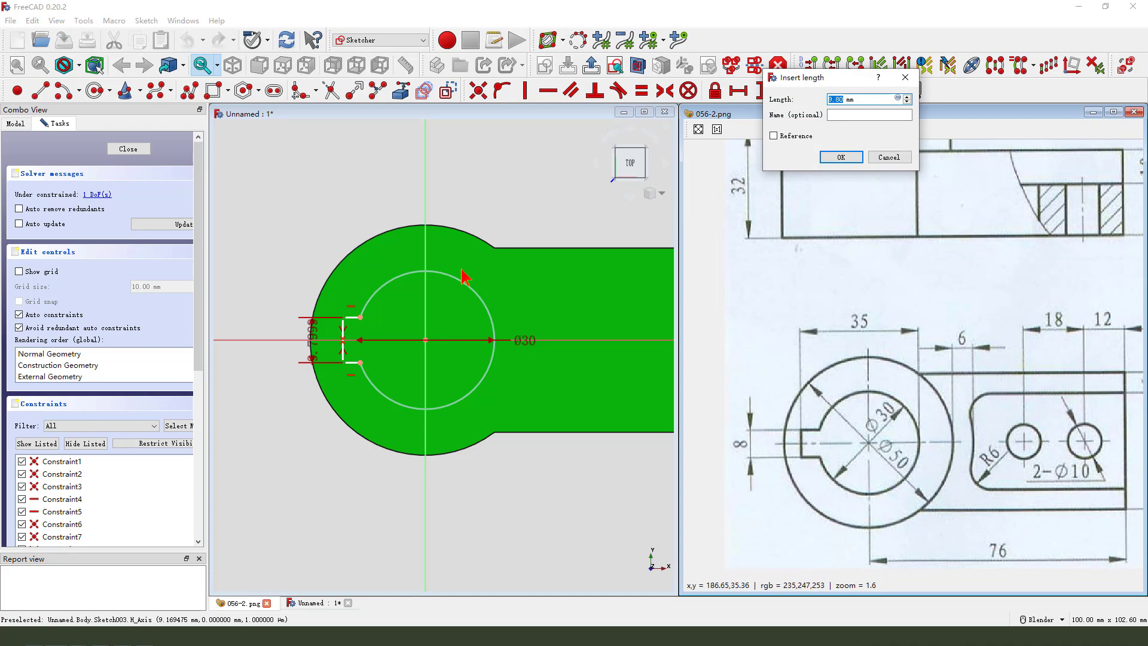
{"action": "type", "text": "8"}
{"action": "key", "text": "Return"}
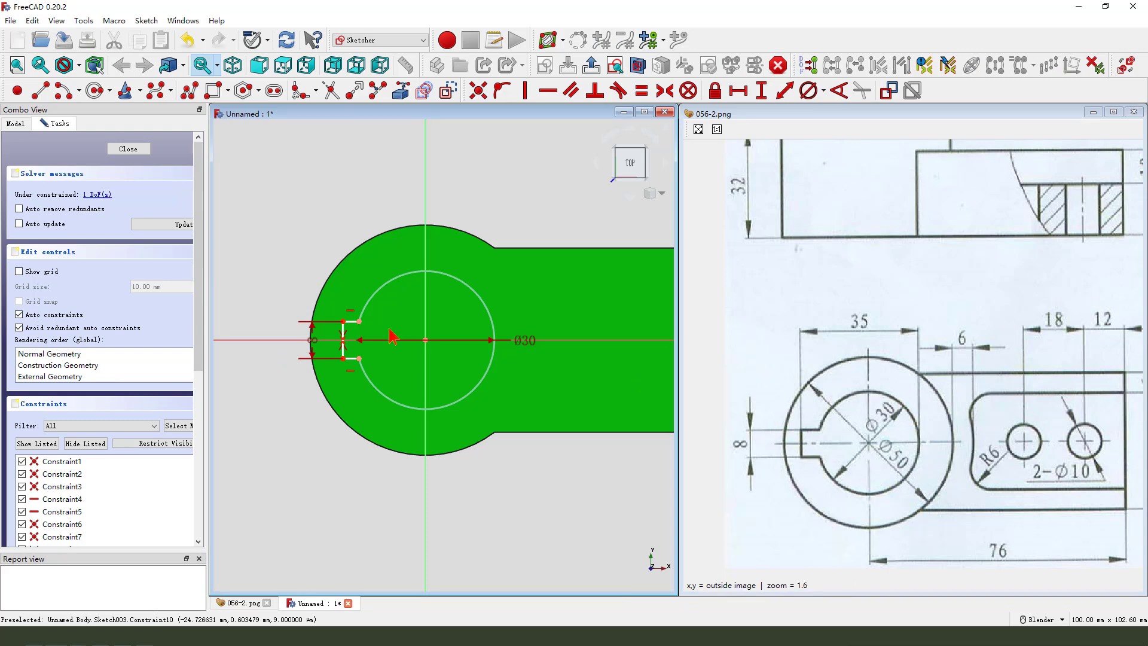
Place a point on the bore arc opposite the keyway, constrain it onto the horizontal axis, and move the diameter dimension clear of it.
{"action": "left_click", "coordinate": [17, 90]}
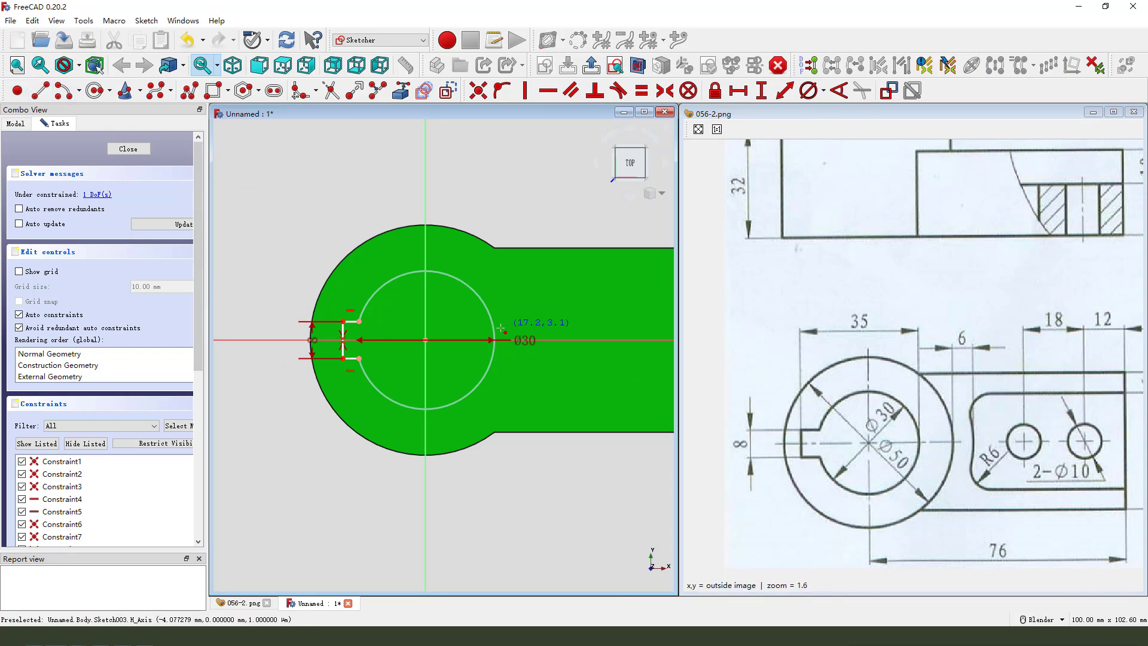
{"action": "left_click", "coordinate": [494, 329]}
{"action": "scroll", "coordinate": [513, 345], "scroll_direction": "up", "scroll_amount": 1}
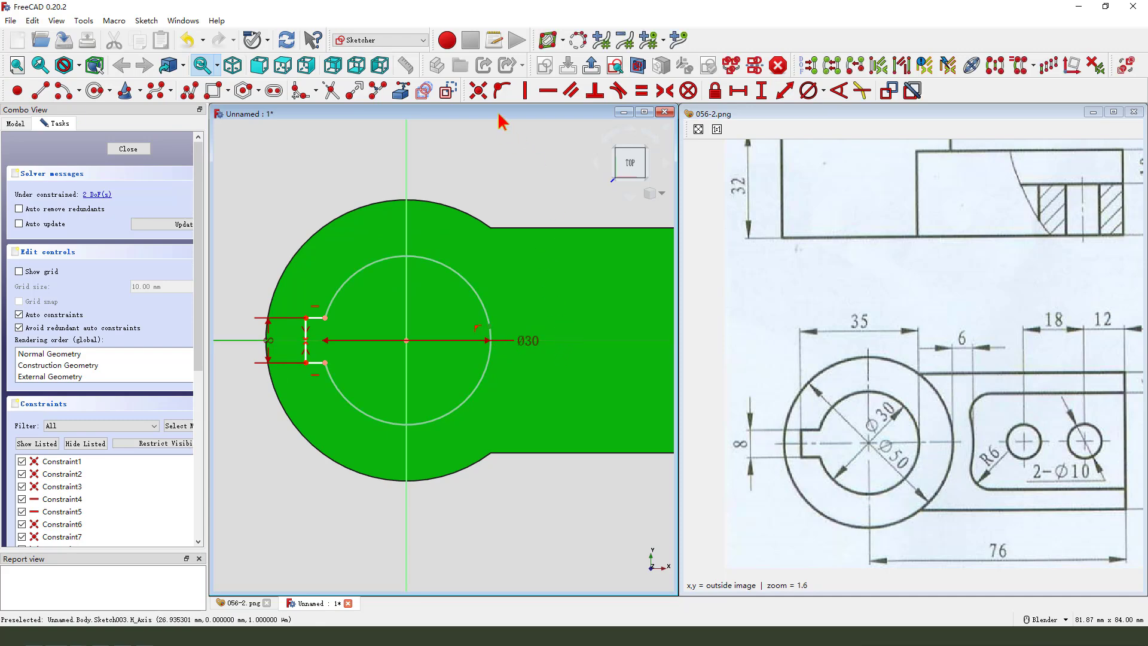
{"action": "left_click", "coordinate": [501, 91]}
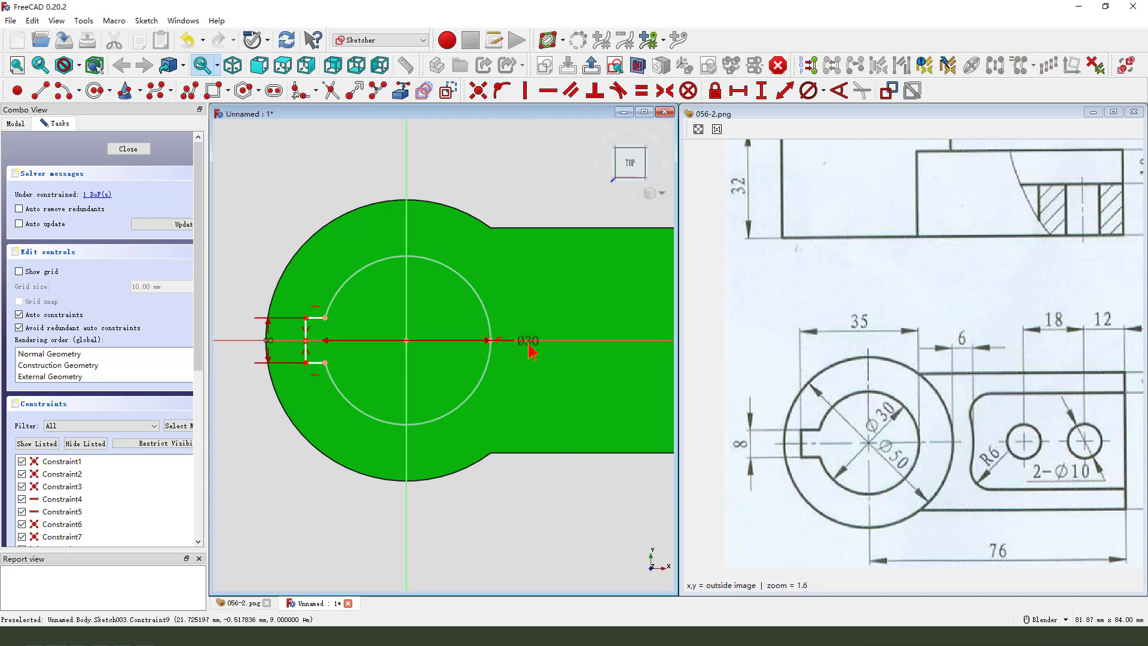
{"action": "left_click_drag", "start_coordinate": [529, 345], "coordinate": [526, 284]}
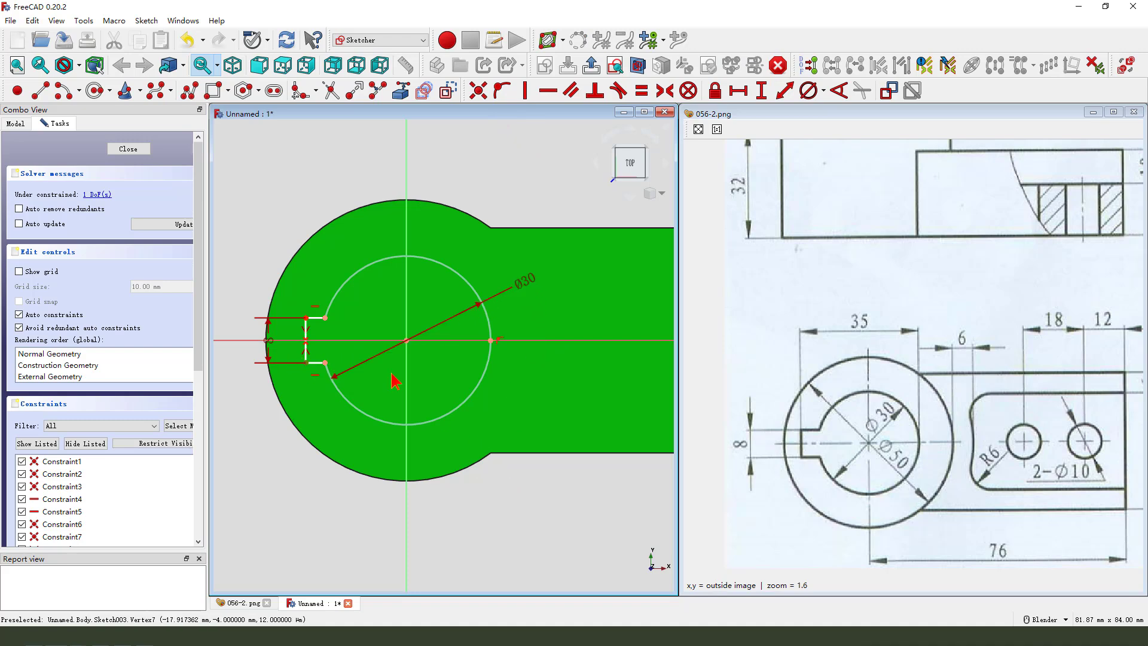
Constrain the horizontal distance from the keyway's end line to the opposite point on the bore to 35 mm, and move the dimension above the part.
{"action": "left_click", "coordinate": [491, 341]}
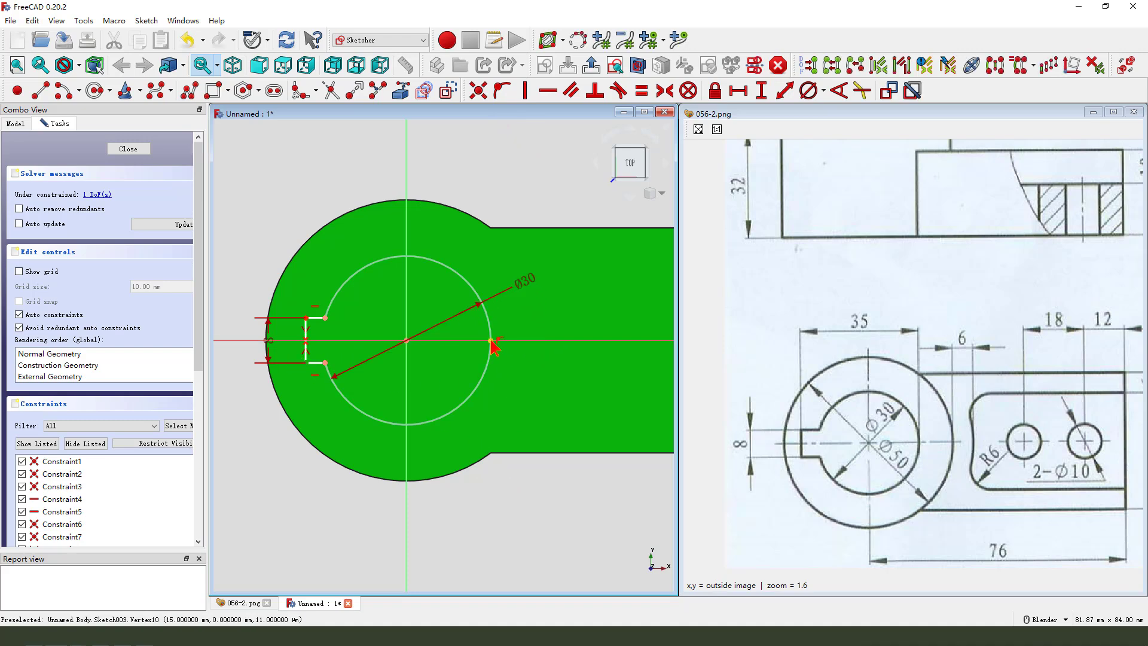
{"action": "left_click", "coordinate": [738, 91]}
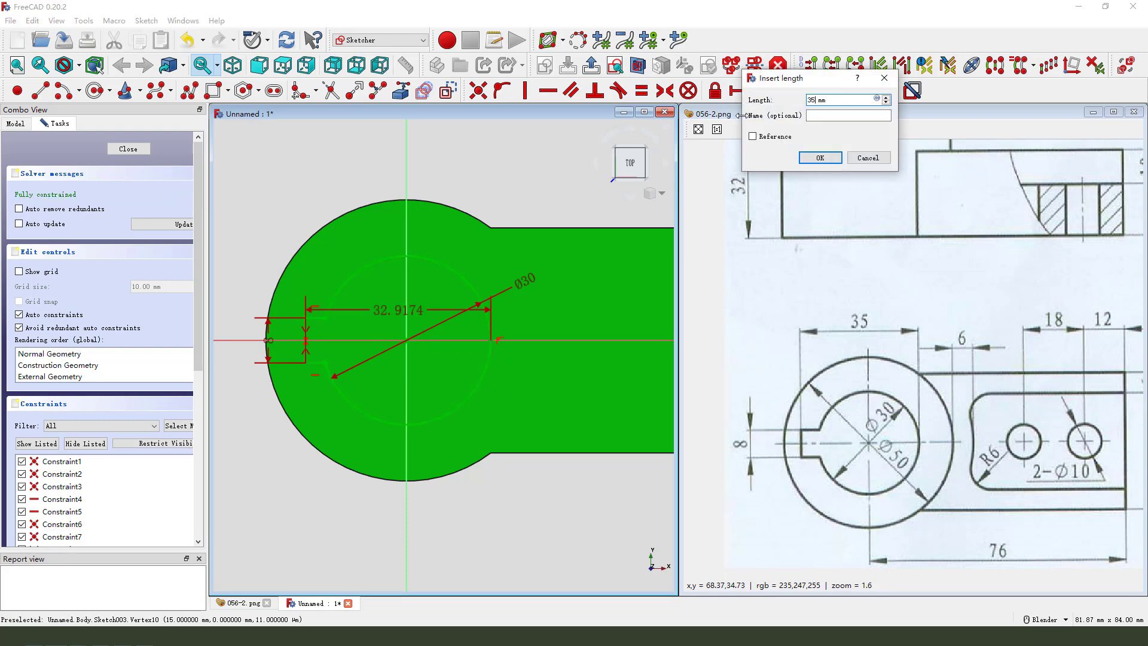
{"action": "key", "text": "Return"}
{"action": "mouse_move", "coordinate": [411, 309]}
{"action": "left_mouse_down"}
{"action": "mouse_move", "coordinate": [410, 247]}
{"action": "mouse_move", "coordinate": [382, 170]}
{"action": "left_mouse_up"}
{"action": "scroll", "coordinate": [422, 296], "scroll_direction": "down", "scroll_amount": 4}
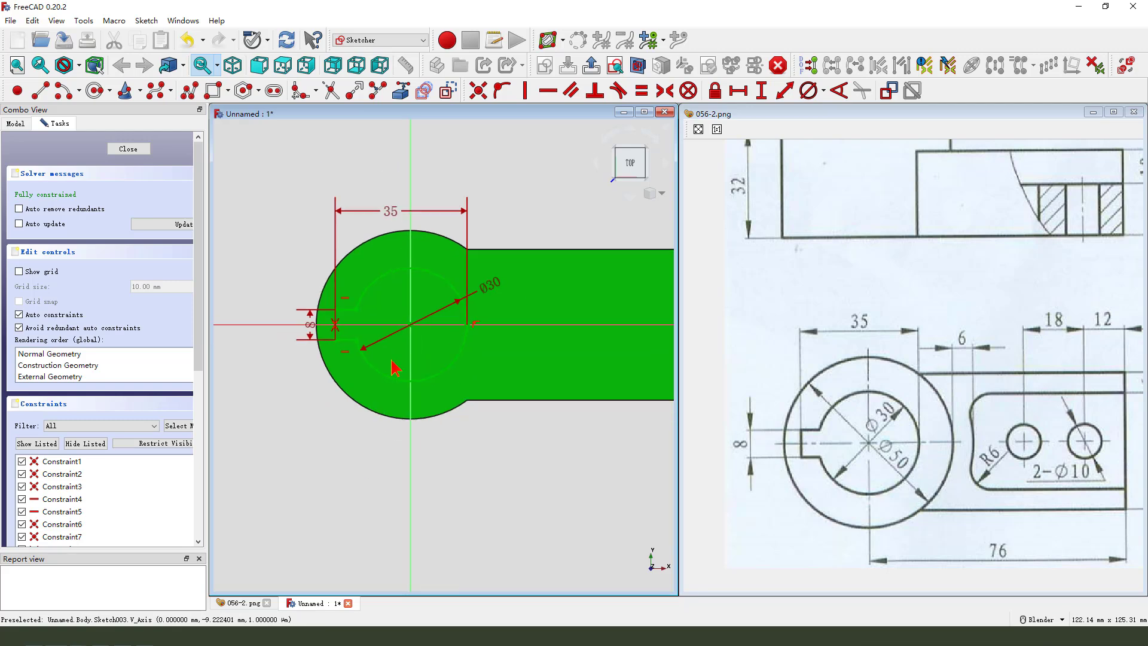
Close the bore sketch and pocket the keyed bore with type Through all and the direction reversed.
{"action": "left_click", "coordinate": [578, 40]}
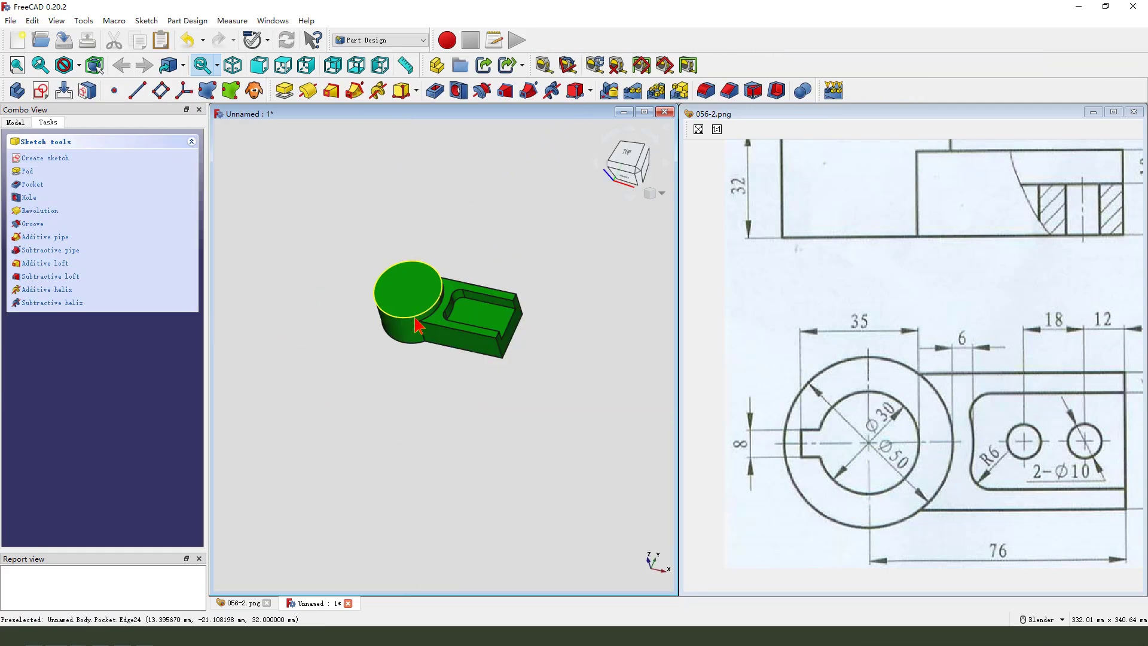
{"action": "left_click", "coordinate": [434, 90]}
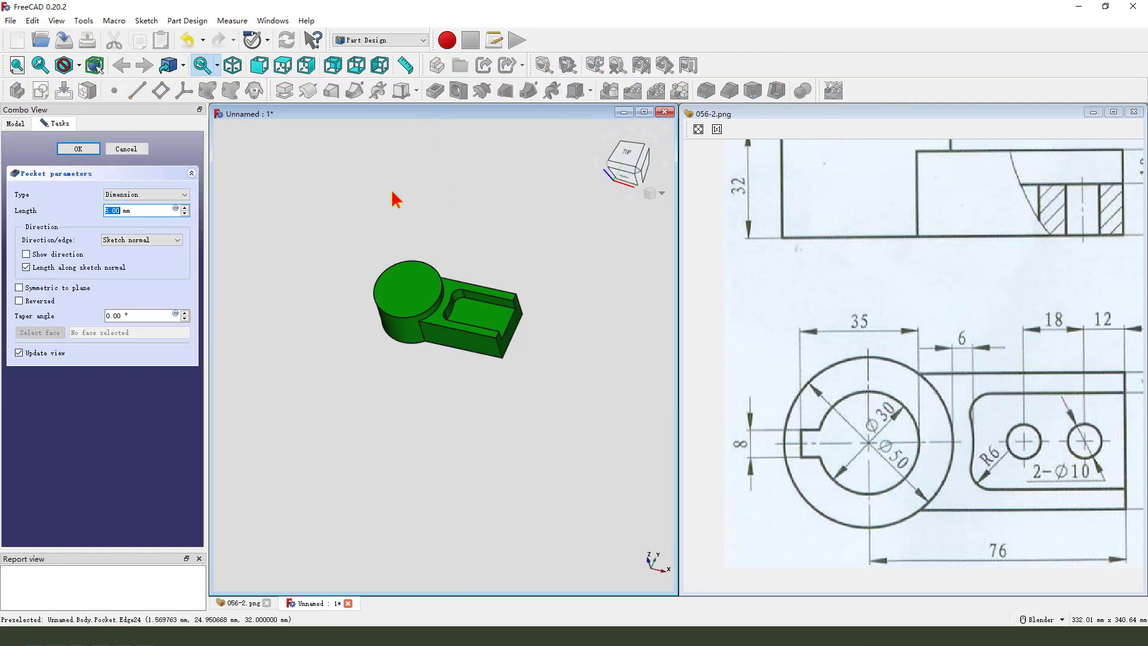
{"action": "left_click", "coordinate": [139, 202]}
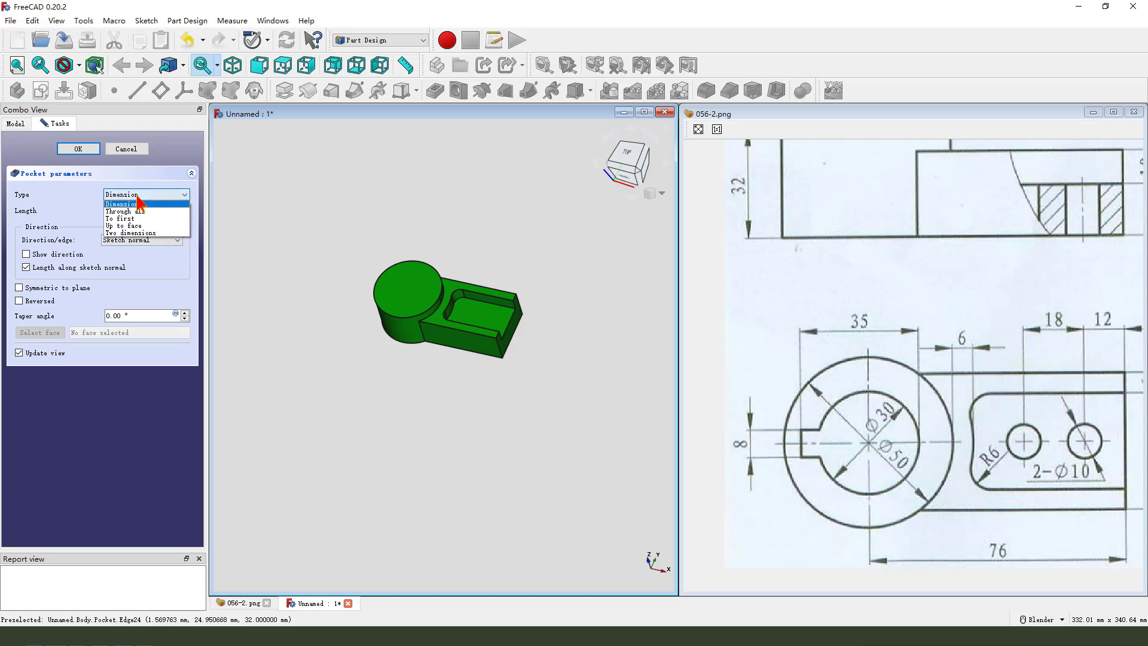
{"action": "left_click", "coordinate": [141, 205]}
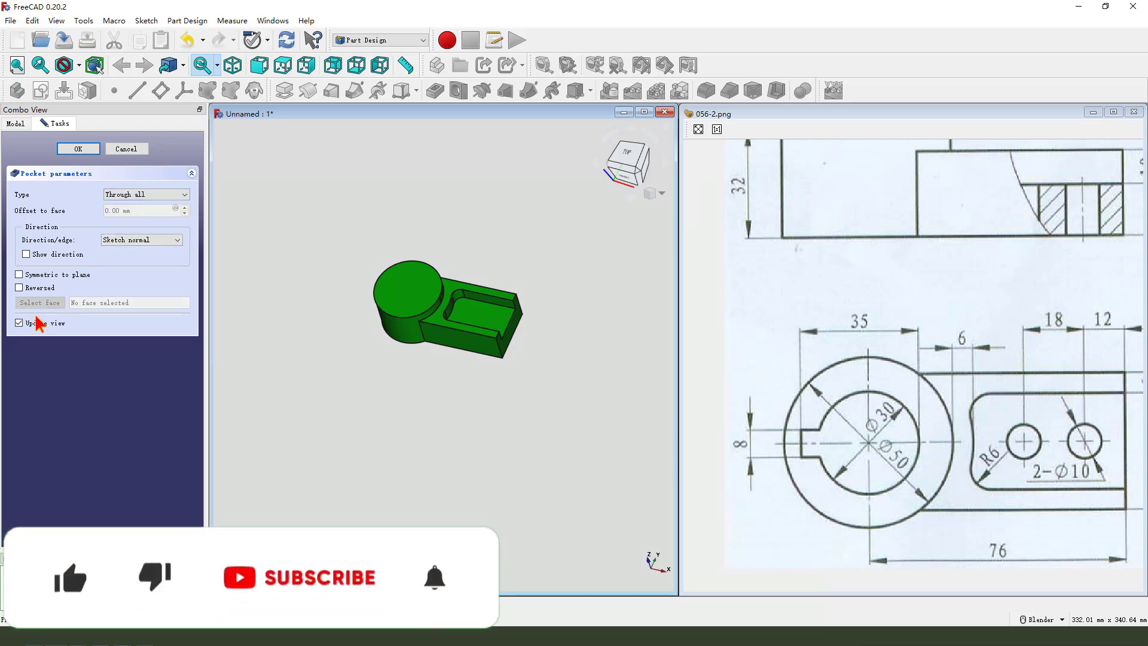
{"action": "left_click", "coordinate": [19, 288]}
{"action": "mouse_move", "coordinate": [352, 328]}
{"action": "middle_mouse_down"}
{"action": "mouse_move", "coordinate": [533, 236]}
{"action": "mouse_move", "coordinate": [342, 316]}
{"action": "middle_mouse_up"}
{"action": "left_click", "coordinate": [78, 149]}
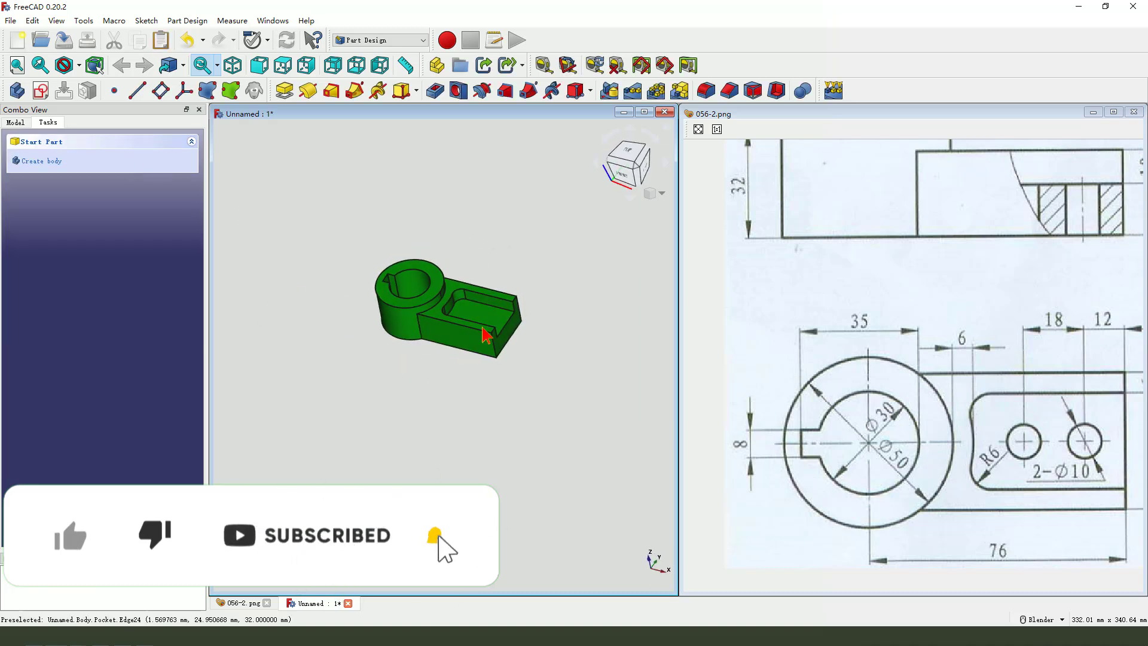
Start a new sketch on the XY plane for the two arm holes in the reference drawing, with section view on.
{"action": "left_click", "coordinate": [1060, 458]}
{"action": "middle_click_drag", "start_coordinate": [1060, 459], "coordinate": [925, 458]}
{"action": "mouse_move", "coordinate": [861, 430]}
{"action": "left_mouse_down"}
{"action": "mouse_move", "coordinate": [890, 444]}
{"action": "mouse_move", "coordinate": [869, 443]}
{"action": "left_mouse_up"}
{"action": "mouse_move", "coordinate": [920, 431]}
{"action": "left_mouse_down"}
{"action": "mouse_move", "coordinate": [939, 429]}
{"action": "mouse_move", "coordinate": [915, 440]}
{"action": "left_mouse_up"}
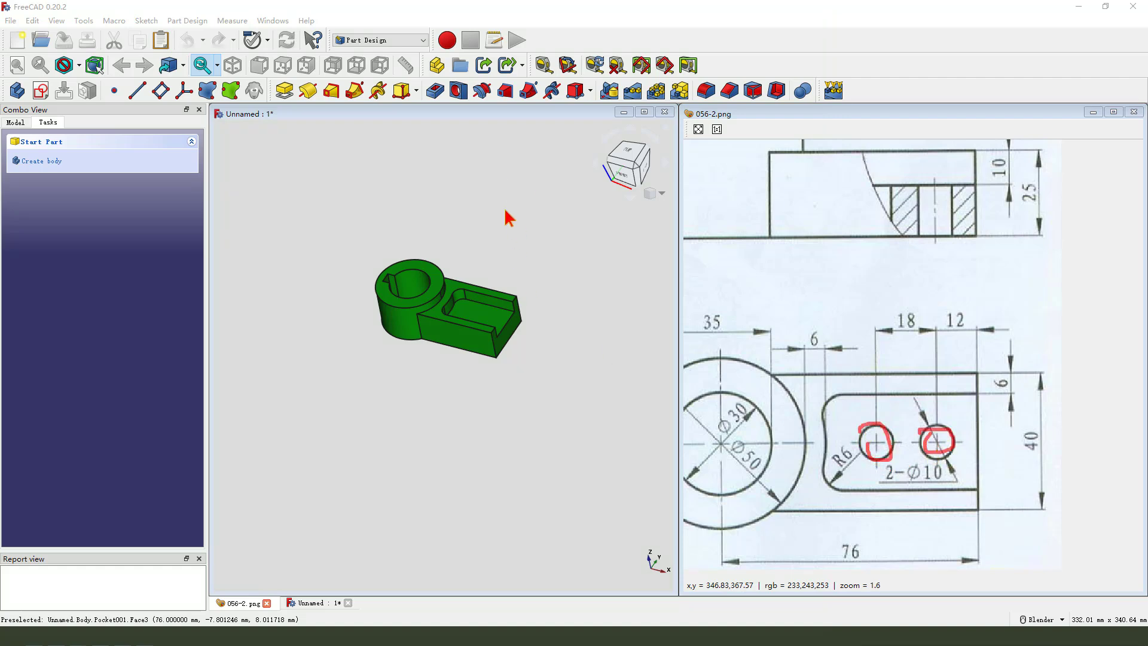
{"action": "key", "text": "Escape"}
{"action": "left_click", "coordinate": [40, 90]}
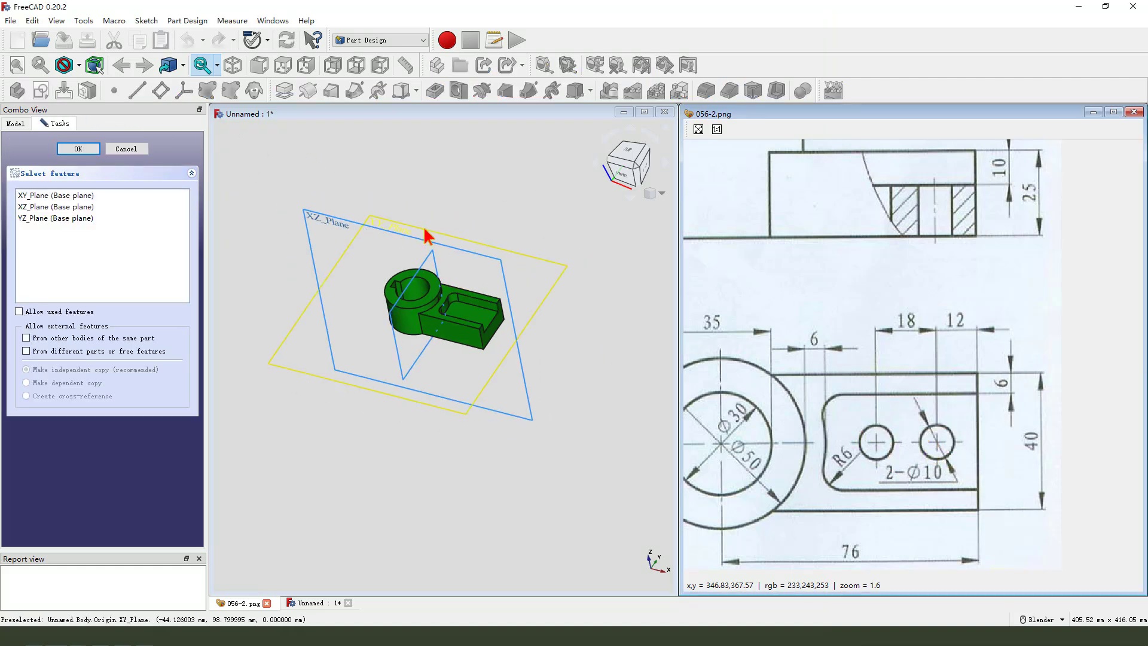
{"action": "left_click", "coordinate": [415, 232]}
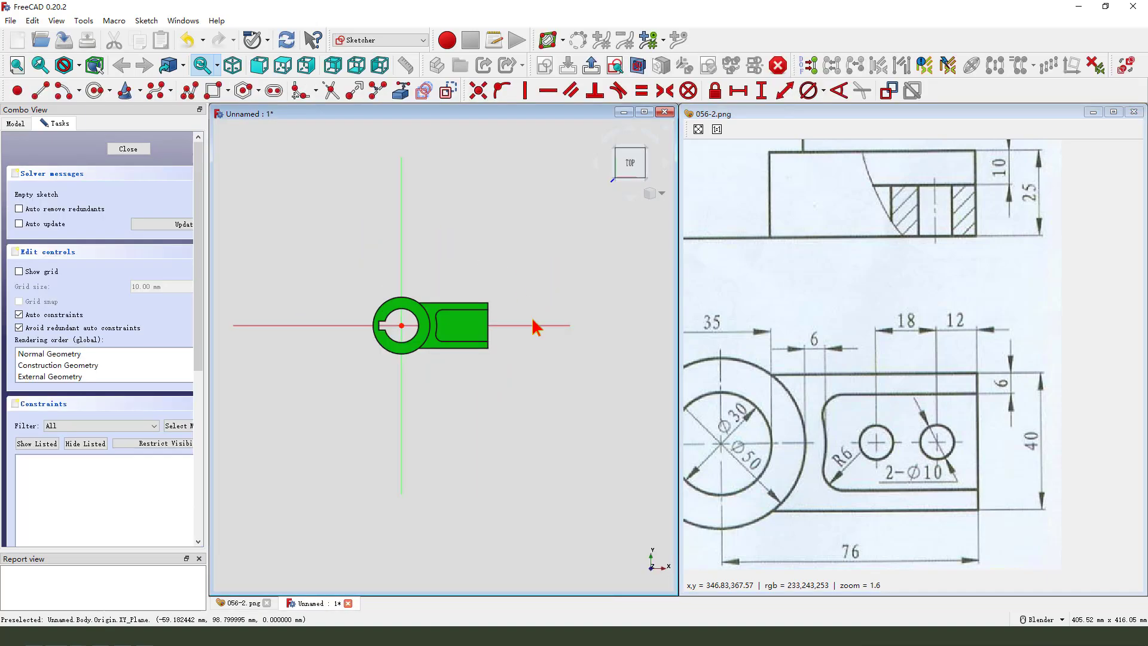
{"action": "scroll", "coordinate": [472, 348], "scroll_direction": "up", "scroll_amount": 2}
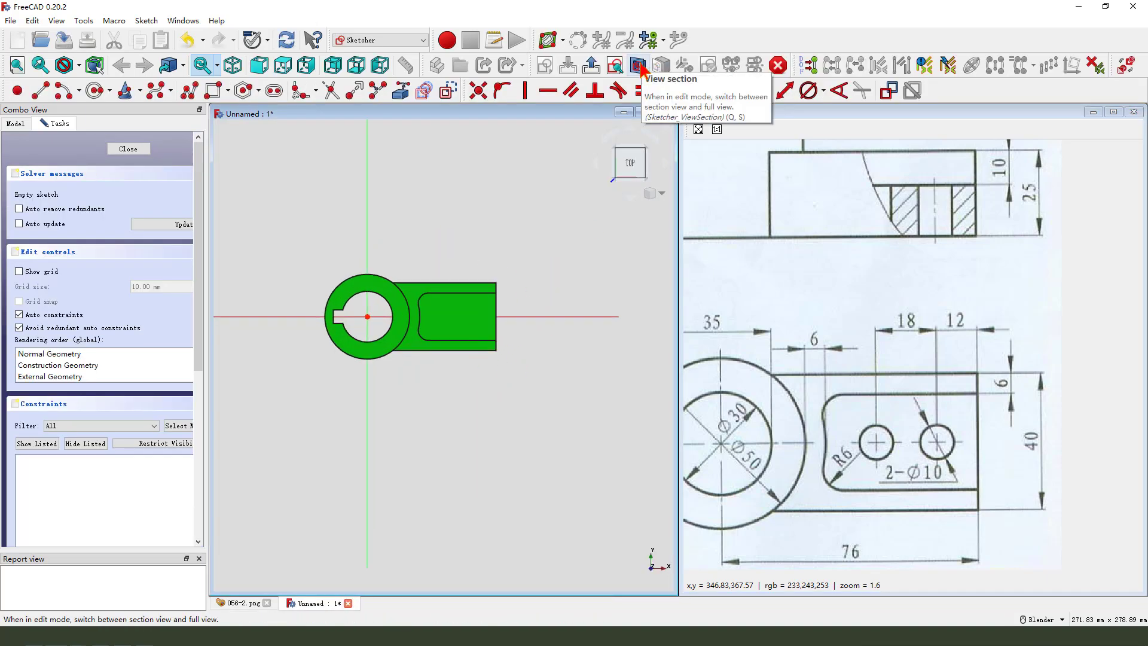
Draw two circles on the arm, centred on the horizontal axis about 22 mm apart.
{"action": "left_click", "coordinate": [94, 91]}
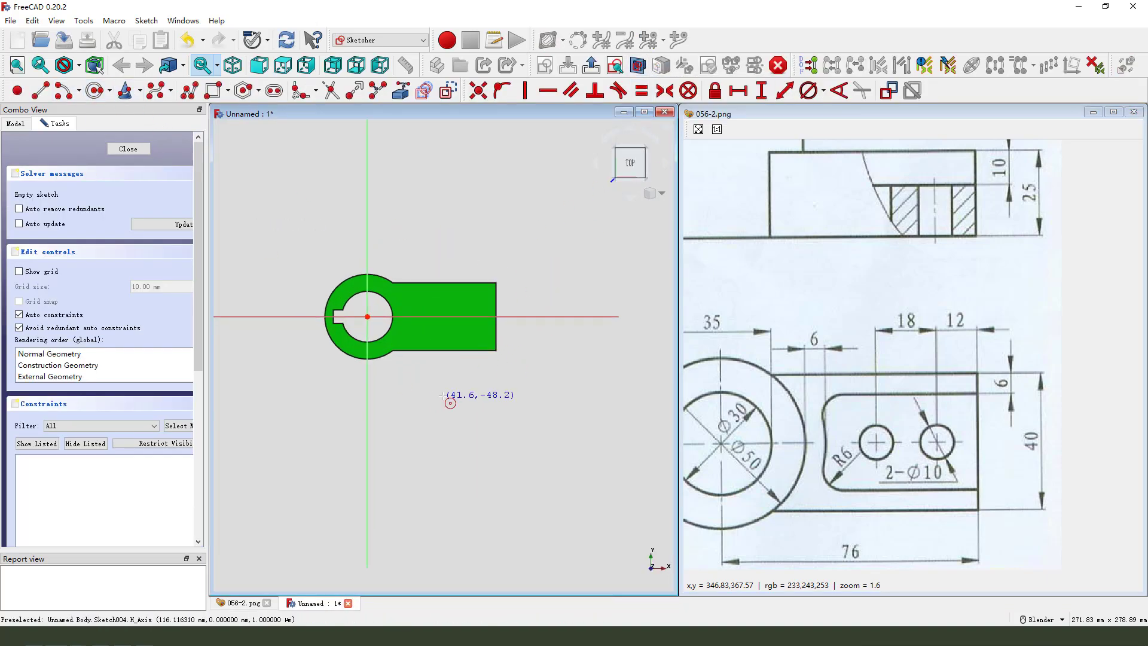
{"action": "left_click", "coordinate": [432, 317]}
{"action": "left_click", "coordinate": [443, 315]}
{"action": "left_click", "coordinate": [470, 317]}
{"action": "left_click", "coordinate": [470, 331]}
{"action": "right_click", "coordinate": [527, 285]}
Make the two arm circles equal and constrain their diameter to 10 mm.
{"action": "scroll", "coordinate": [482, 311], "scroll_direction": "up", "scroll_amount": 2}
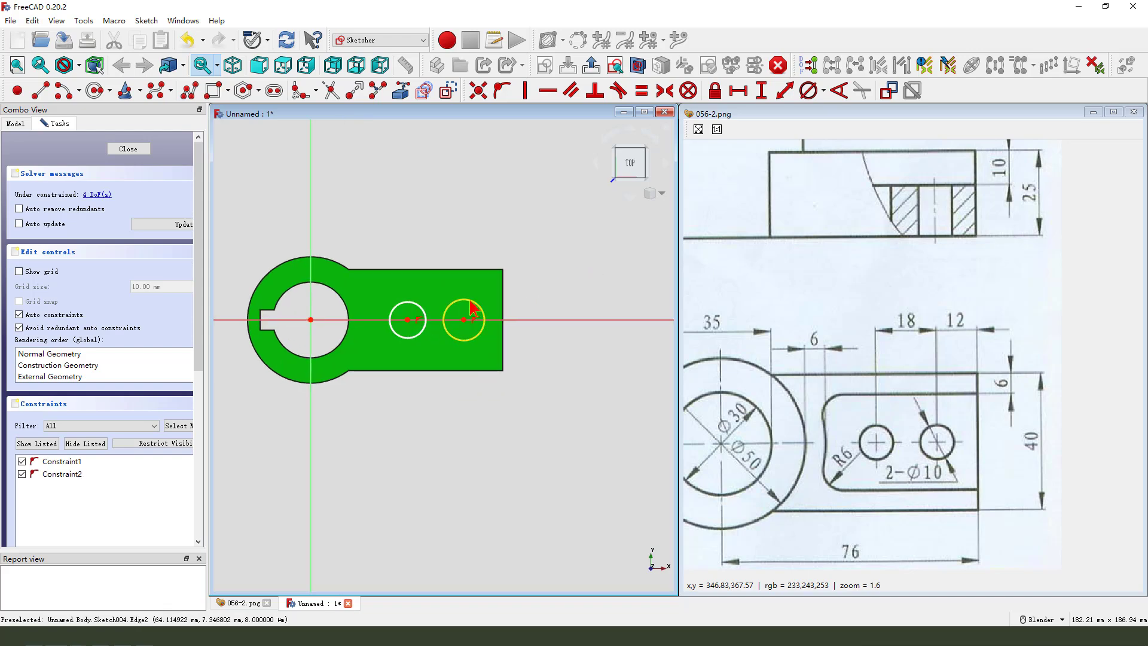
{"action": "left_click", "coordinate": [472, 306]}
{"action": "left_click", "coordinate": [413, 310]}
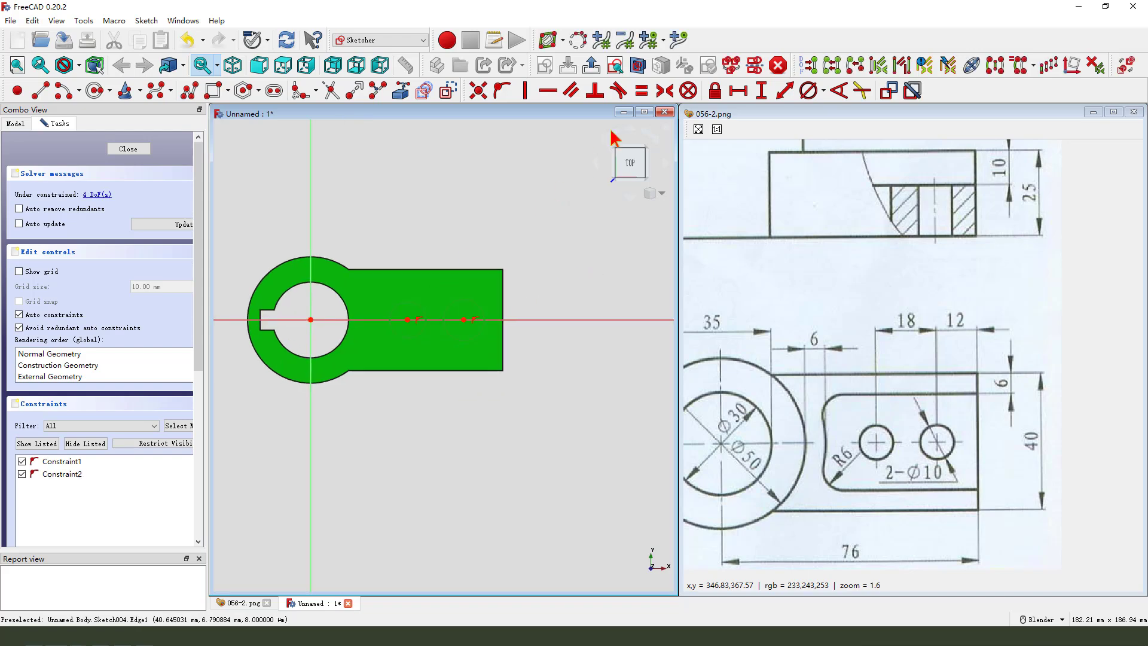
{"action": "left_click", "coordinate": [641, 90]}
{"action": "left_click", "coordinate": [476, 305]}
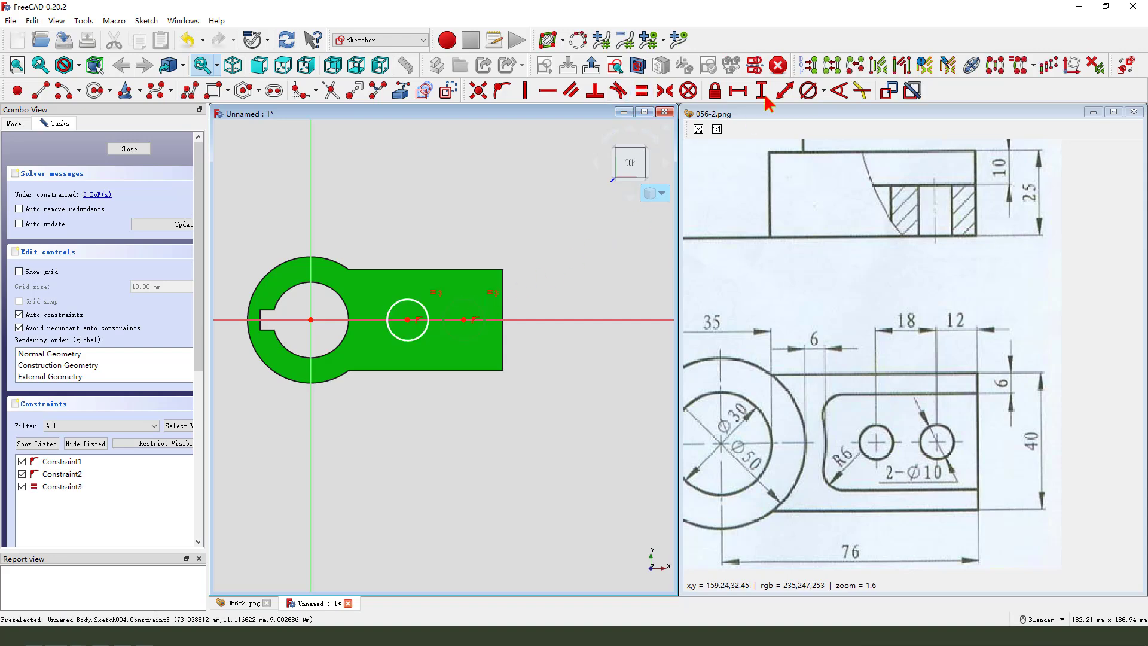
{"action": "left_click", "coordinate": [806, 95]}
{"action": "type", "text": "10"}
{"action": "key", "text": "Return"}
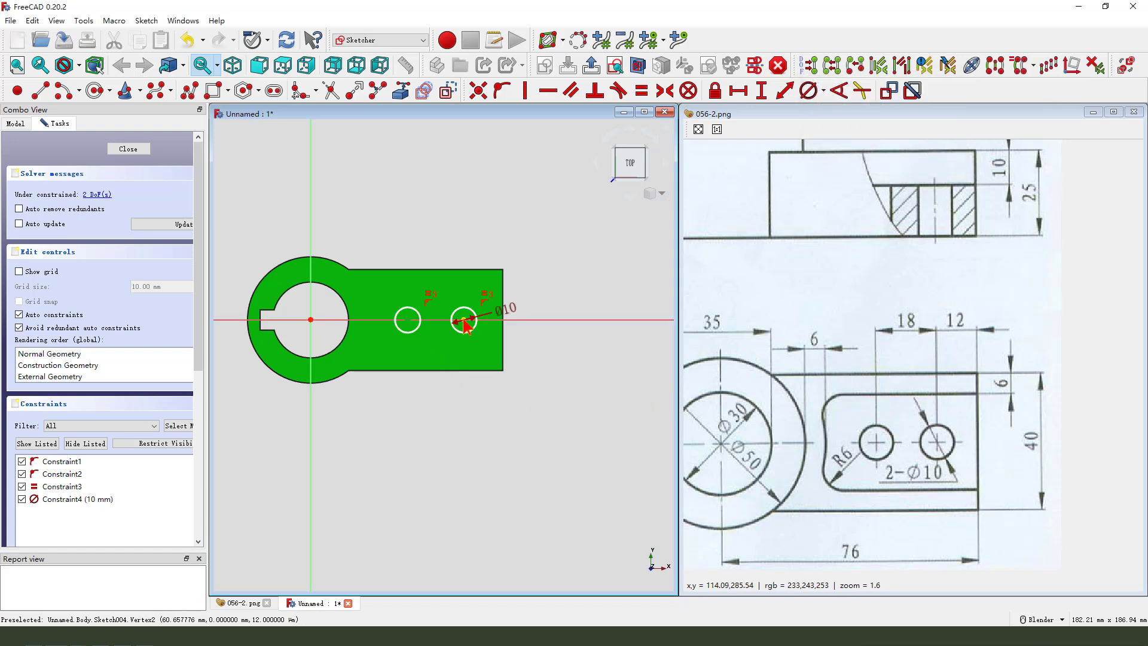
Constrain the horizontal distance between the two hole centres to 18 mm and move the dimension above the arm.
{"action": "left_click", "coordinate": [744, 90]}
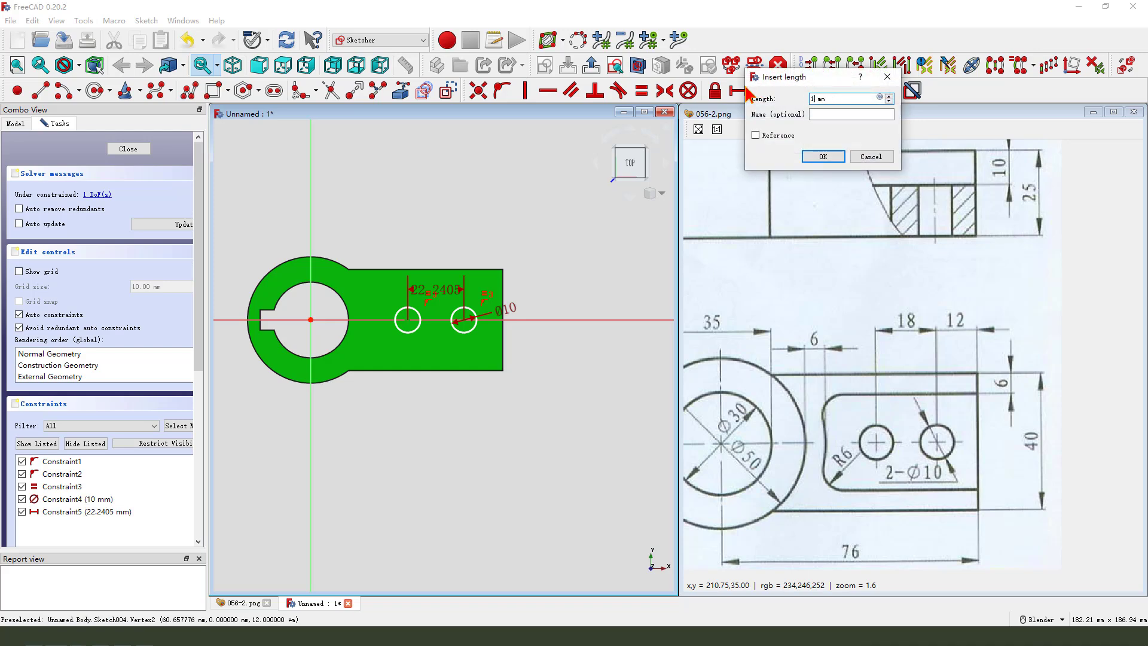
{"action": "key", "text": "Return"}
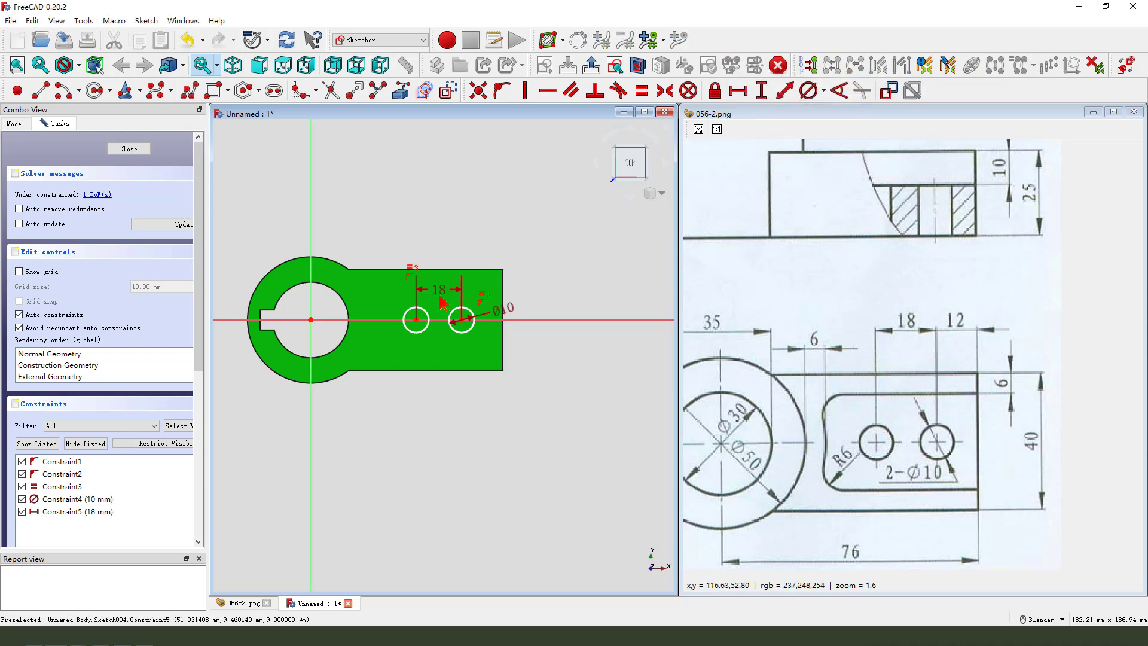
{"action": "left_click_drag", "start_coordinate": [453, 293], "coordinate": [486, 236]}
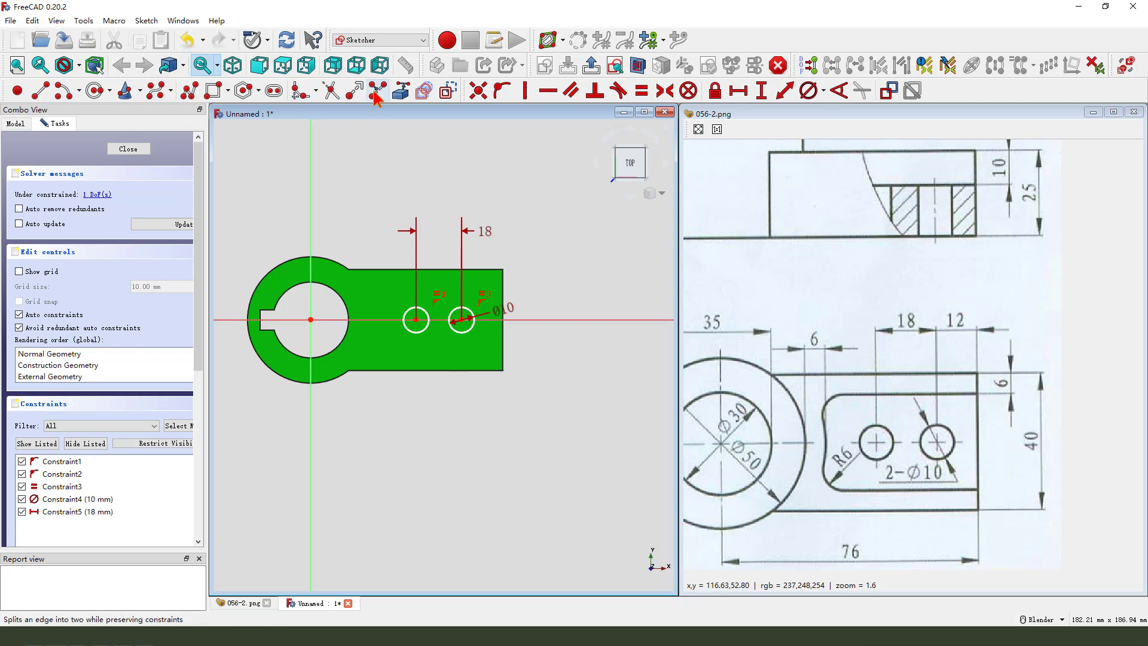
Reference the arm's end edge as external geometry and constrain the nearer hole's centre 12 mm from it horizontally, keeping the dimensions clear of each other.
{"action": "left_click", "coordinate": [400, 90]}
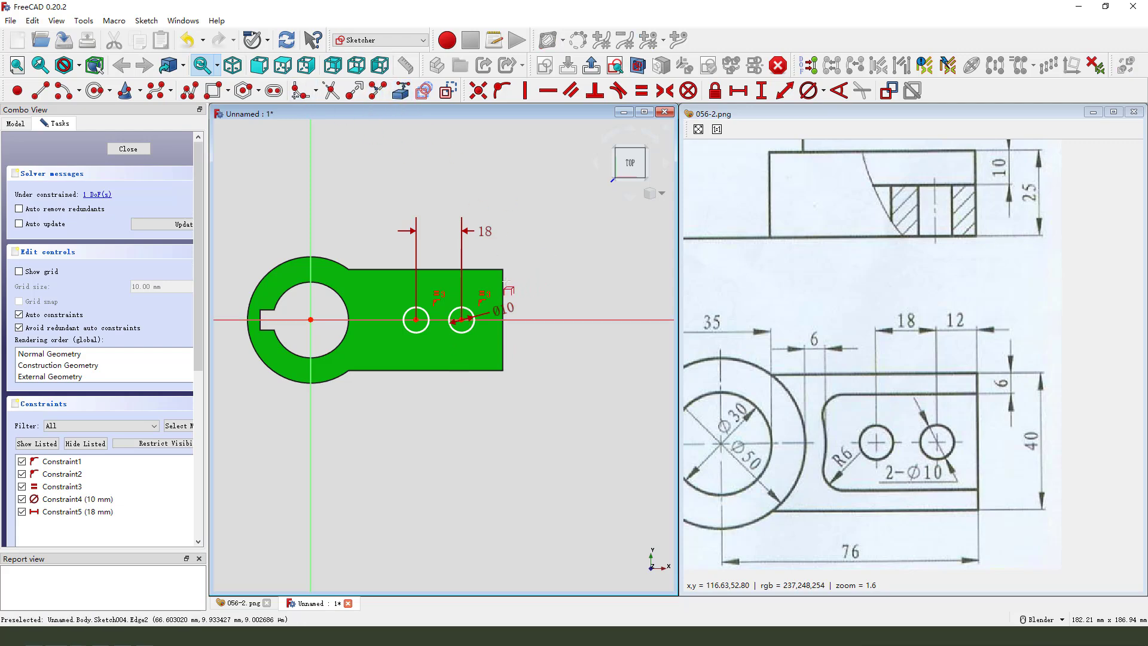
{"action": "right_click", "coordinate": [539, 262]}
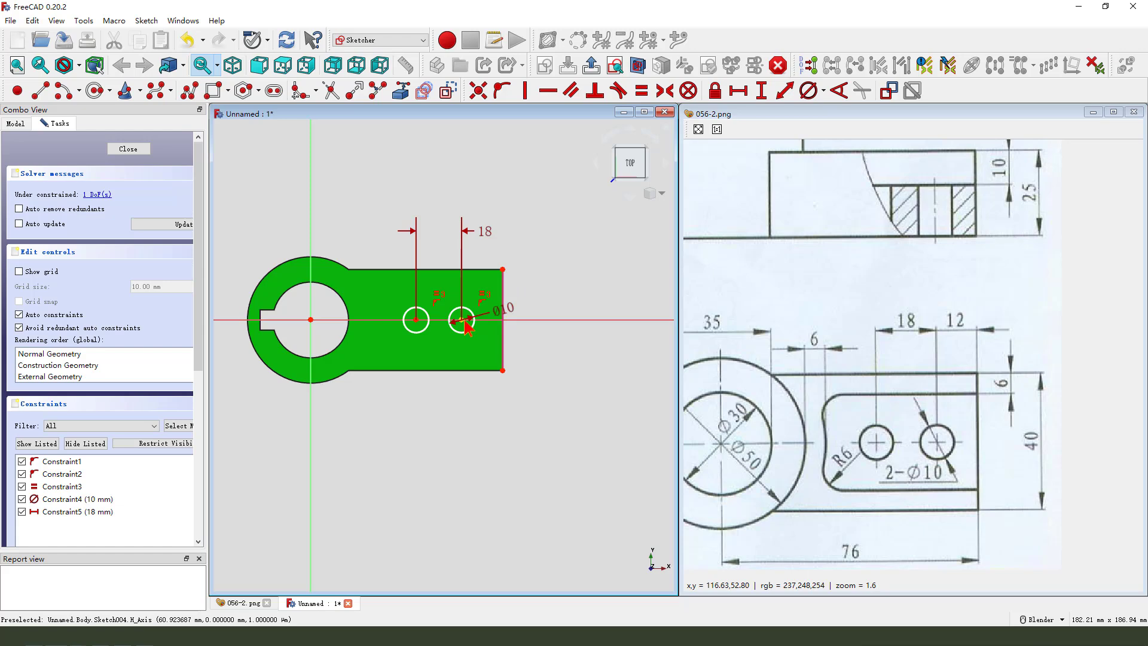
{"action": "left_click", "coordinate": [462, 320]}
{"action": "left_click", "coordinate": [510, 267]}
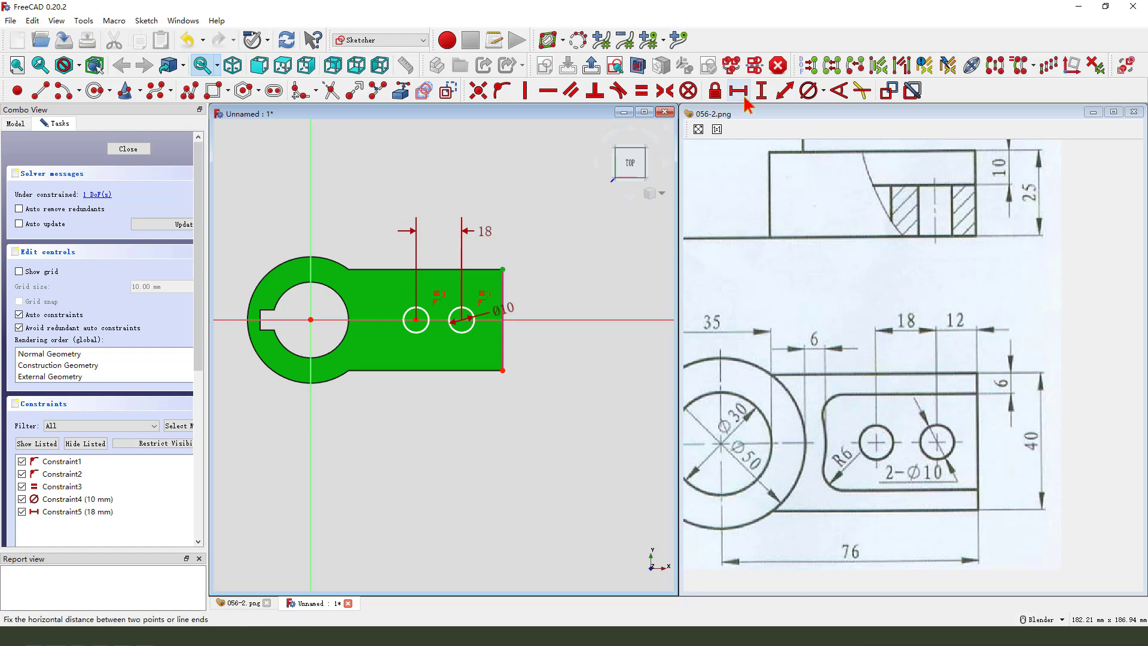
{"action": "left_click", "coordinate": [739, 90]}
{"action": "type", "text": "1"}
{"action": "key", "text": "Return"}
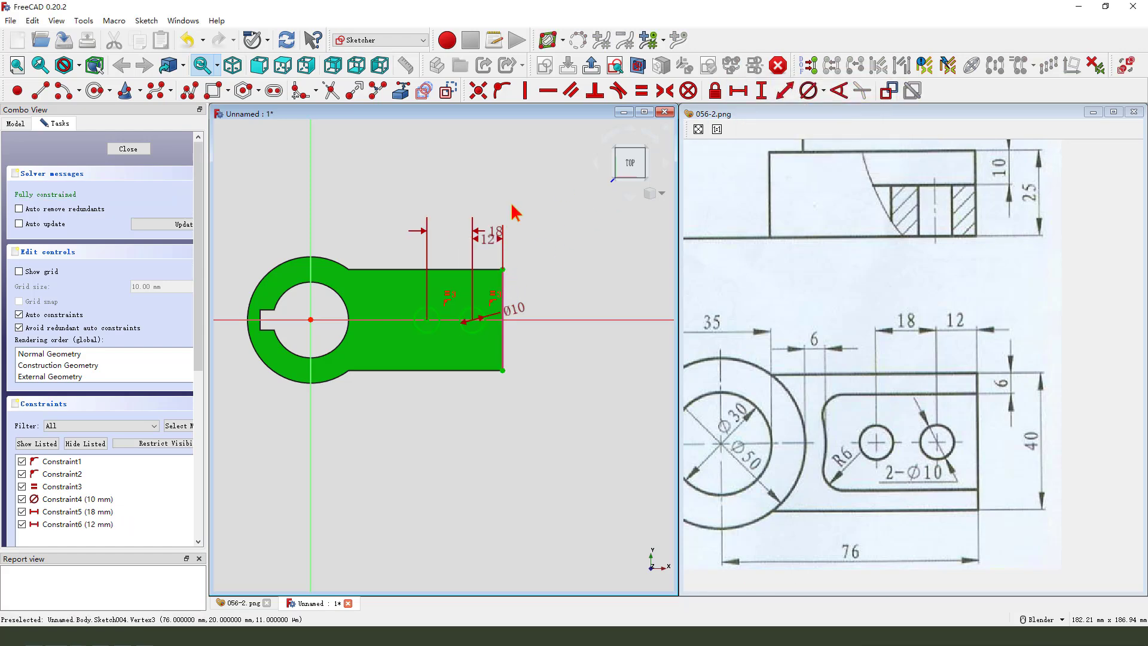
{"action": "left_click_drag", "start_coordinate": [503, 230], "coordinate": [504, 188]}
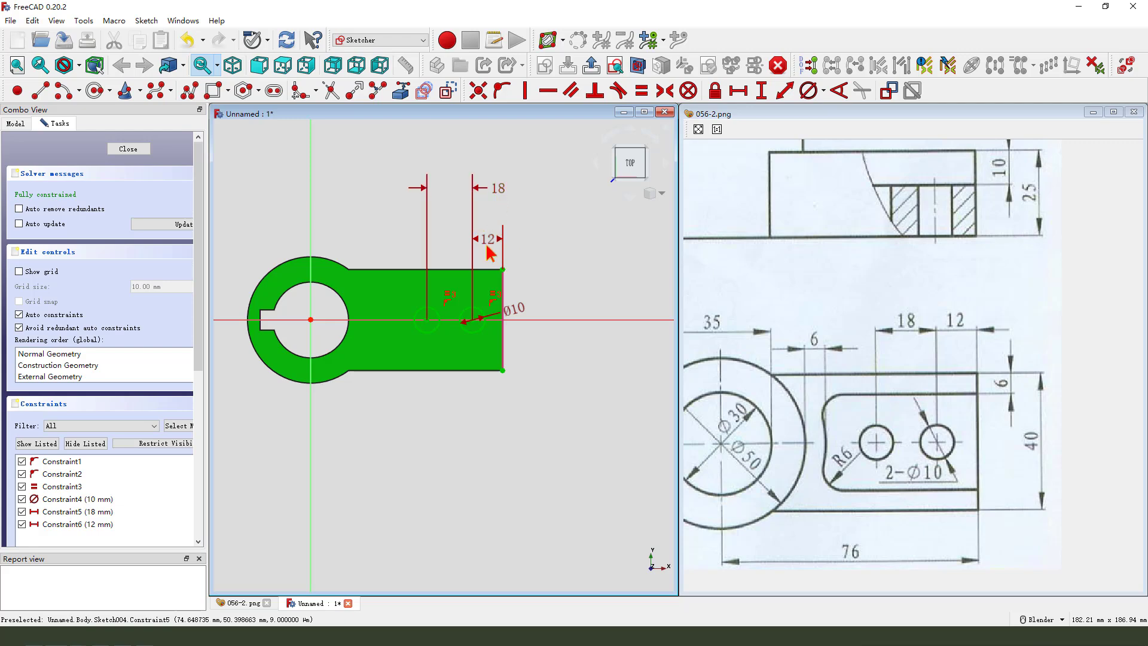
Close the hole sketch and pocket both 10 mm holes with type Through all and the direction reversed.
{"action": "left_click", "coordinate": [591, 65]}
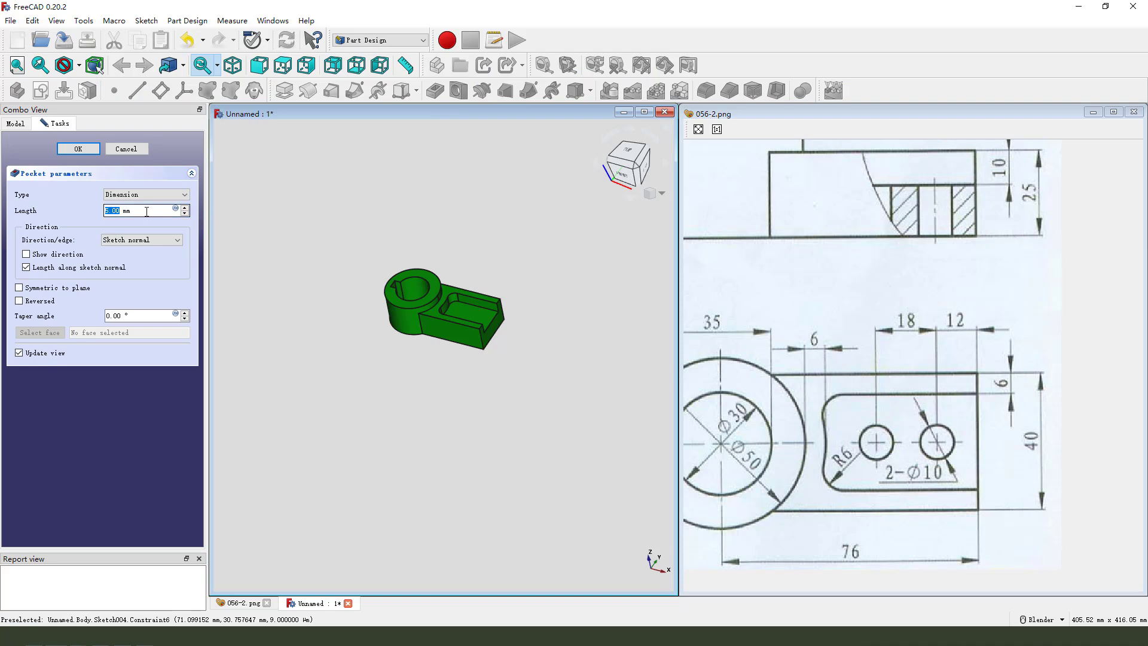
{"action": "left_click", "coordinate": [139, 196]}
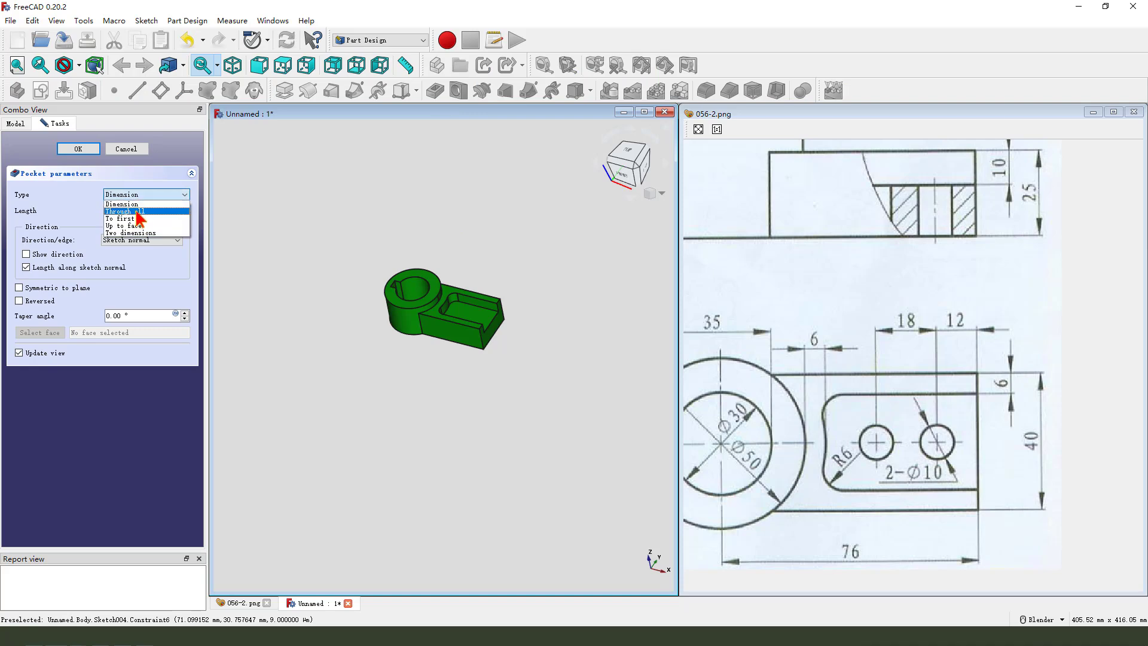
{"action": "left_click", "coordinate": [141, 212]}
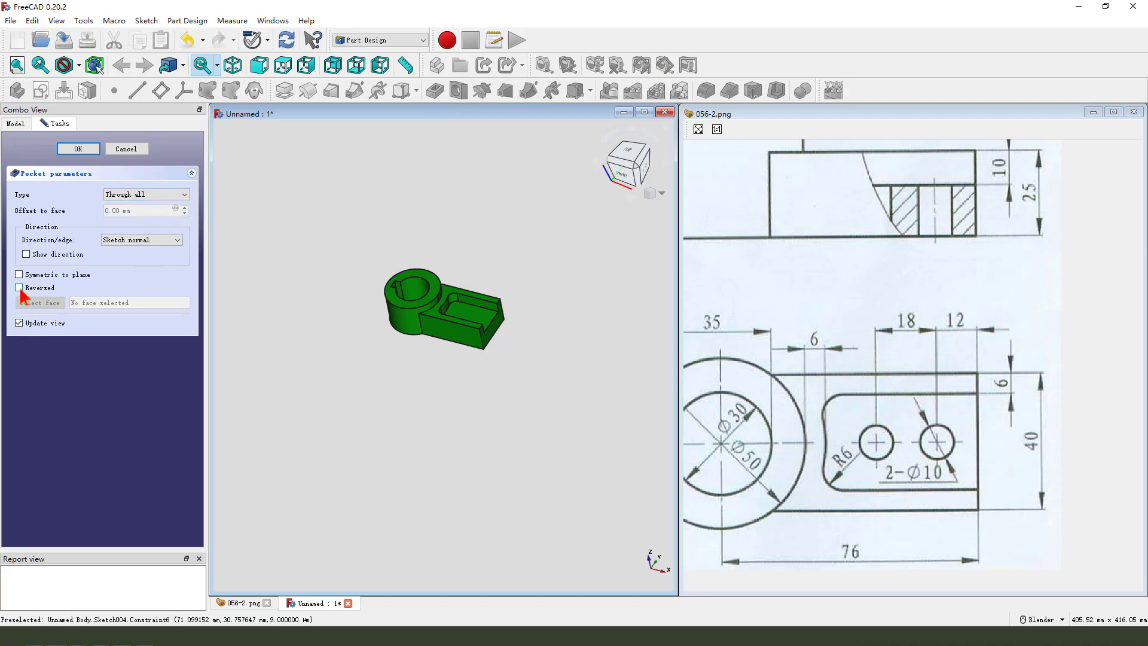
{"action": "scroll", "coordinate": [402, 319], "scroll_direction": "up", "scroll_amount": 2}
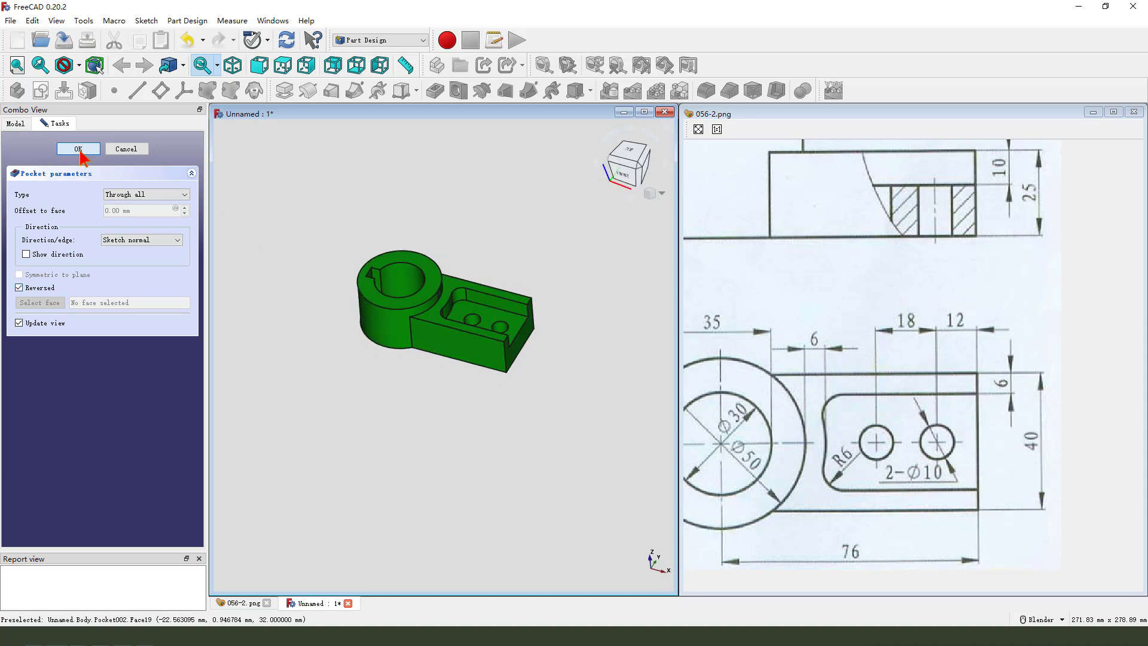
{"action": "left_click", "coordinate": [78, 151]}
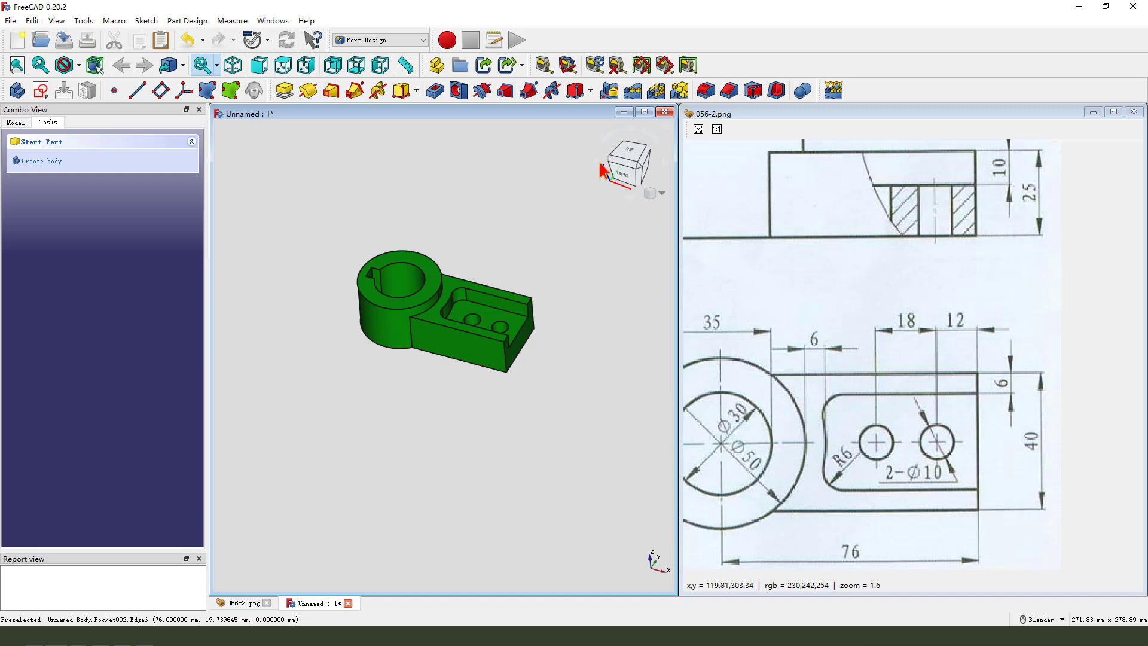
Maximize the model view and inspect the finished bracket from different sides.
{"action": "left_click", "coordinate": [644, 112]}
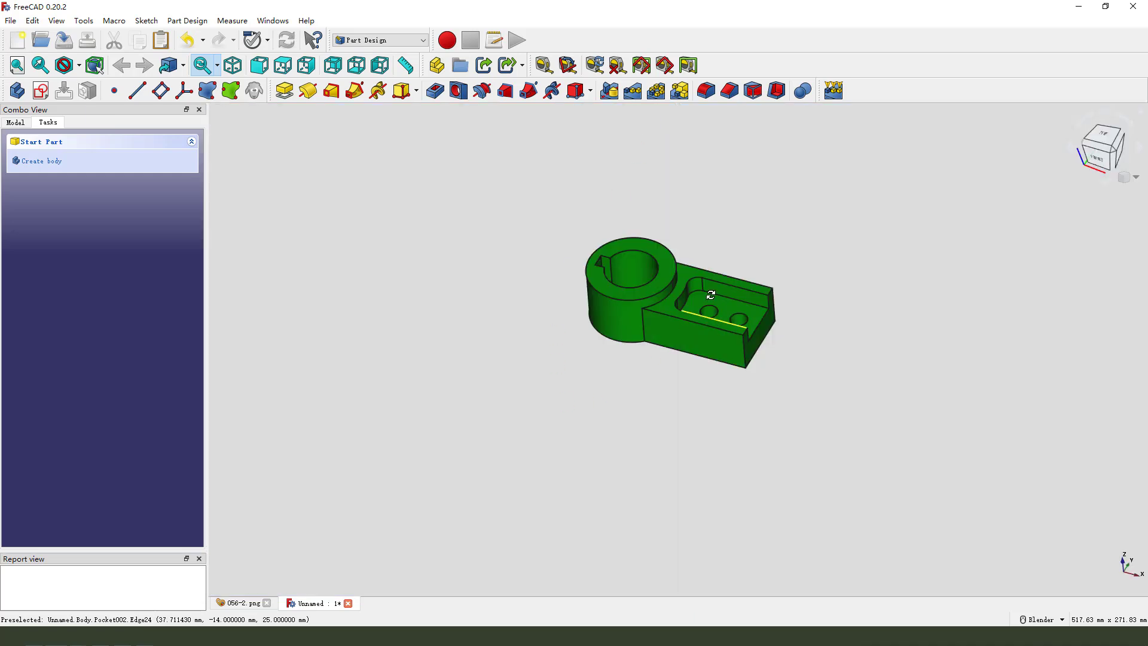
{"action": "scroll", "coordinate": [782, 265], "scroll_direction": "up", "scroll_amount": 2}
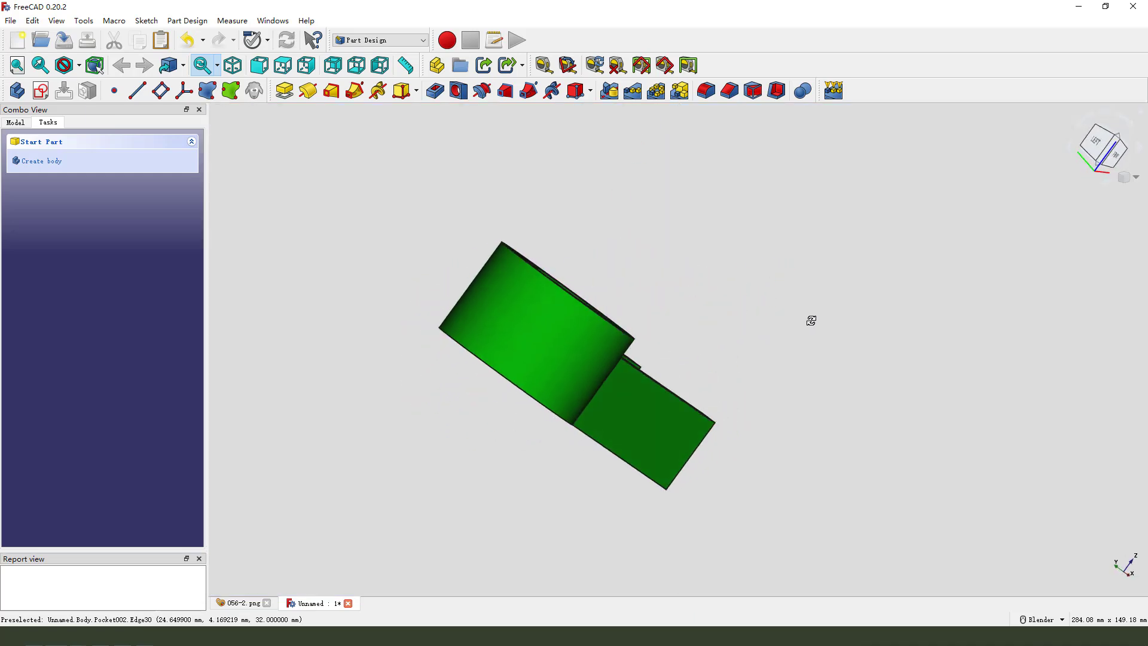